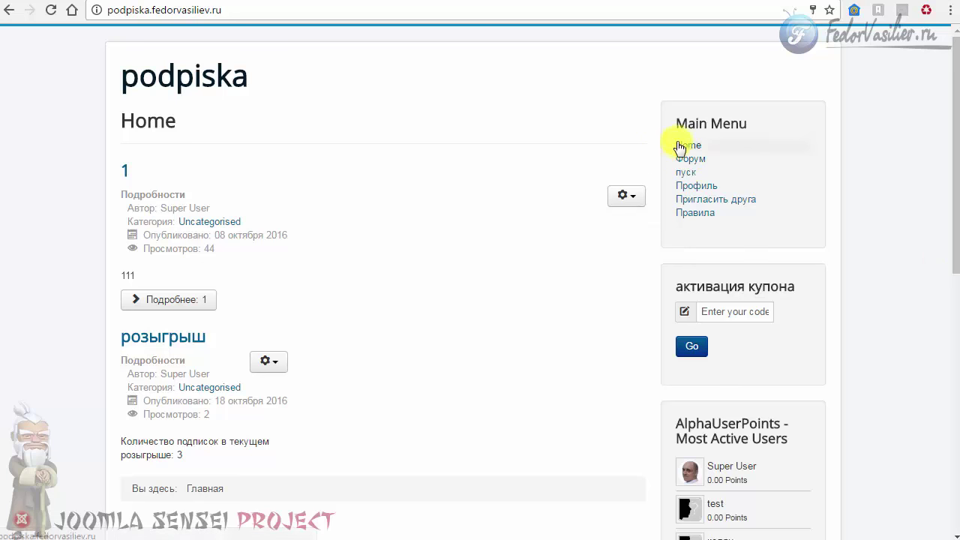
Switch to Photoshop and open the AlphaUserPoints.psd banner in the legacy Save for Web export.
drag(956, 219, 566, 377)
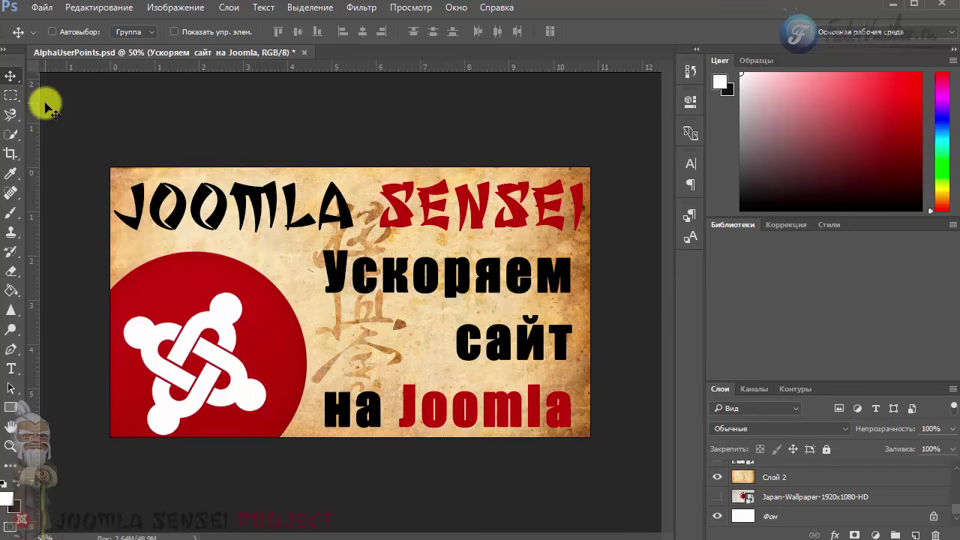
click(43, 9)
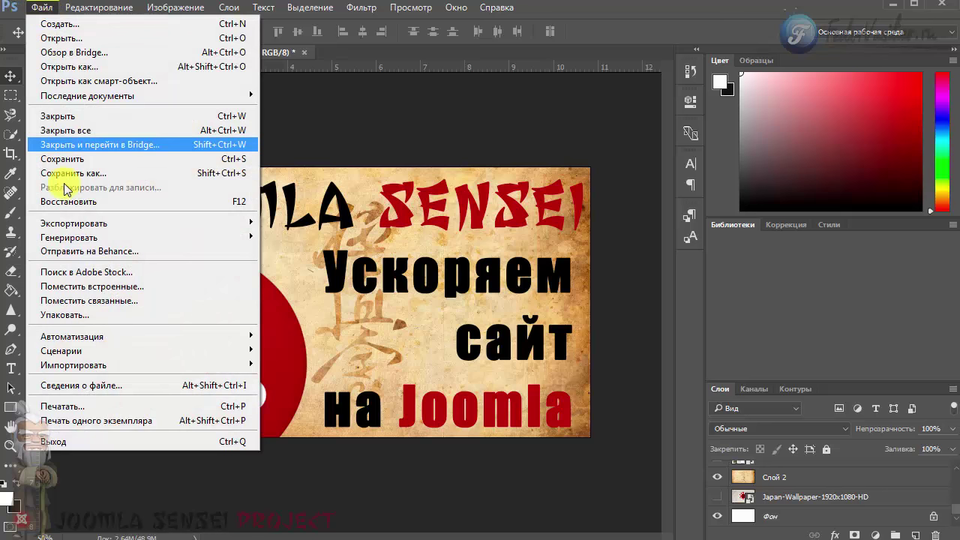
mouse_move(90, 223)
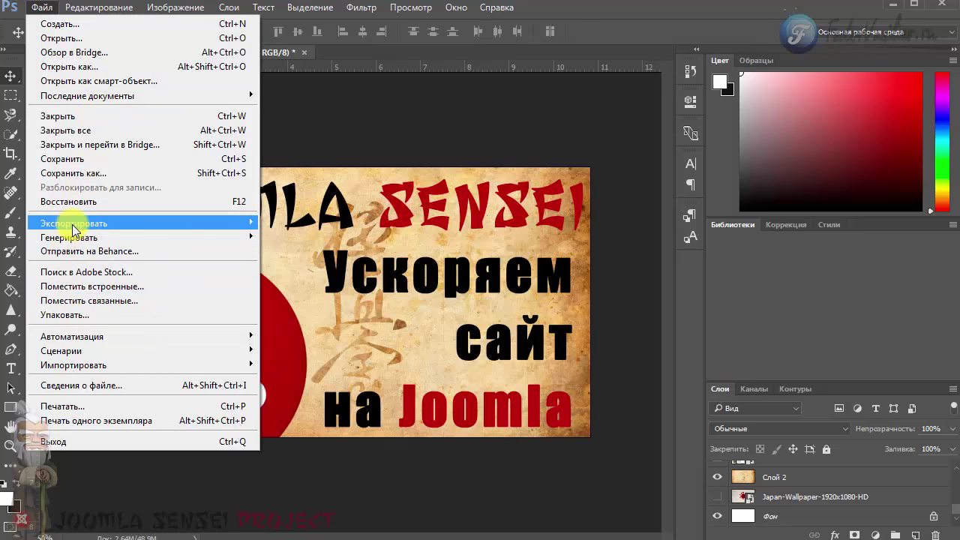
mouse_move(192, 222)
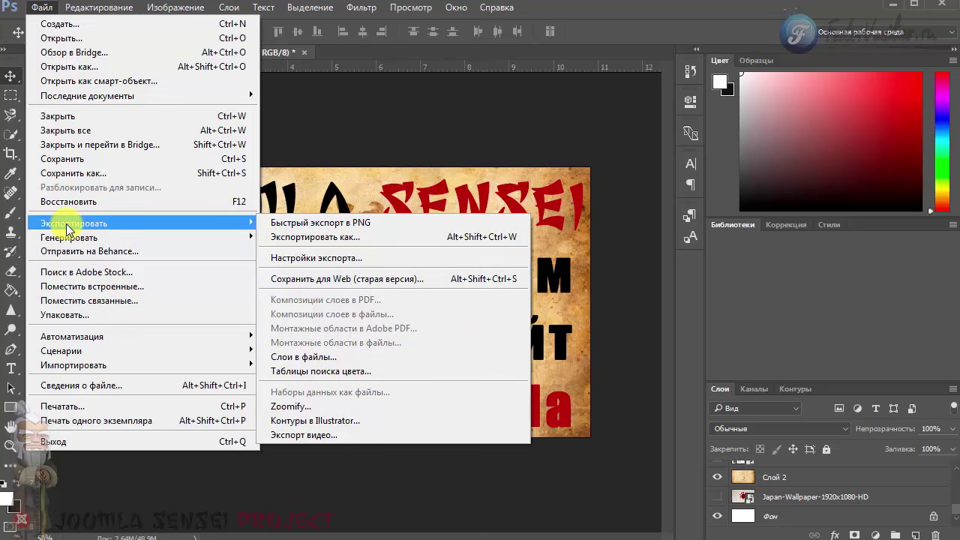
click(301, 281)
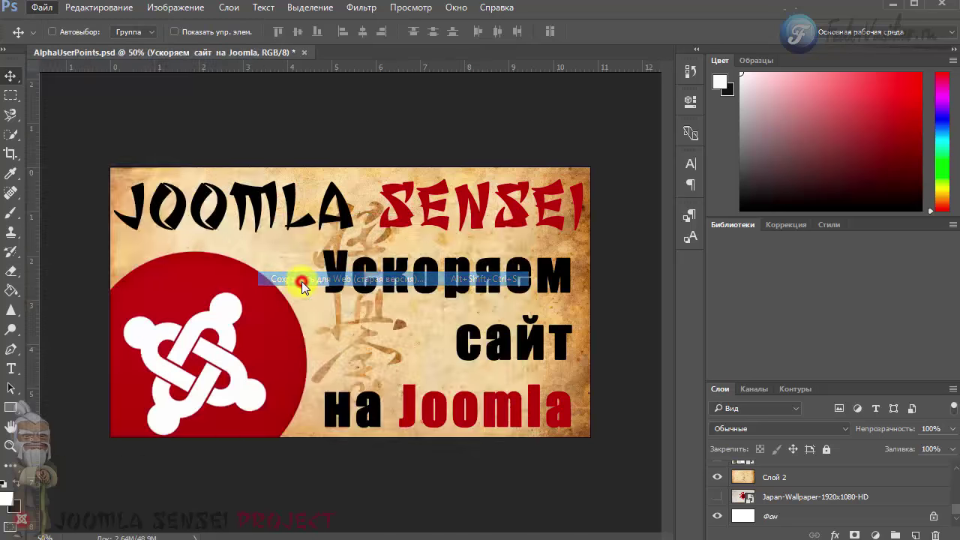
drag(350, 54, 494, 1)
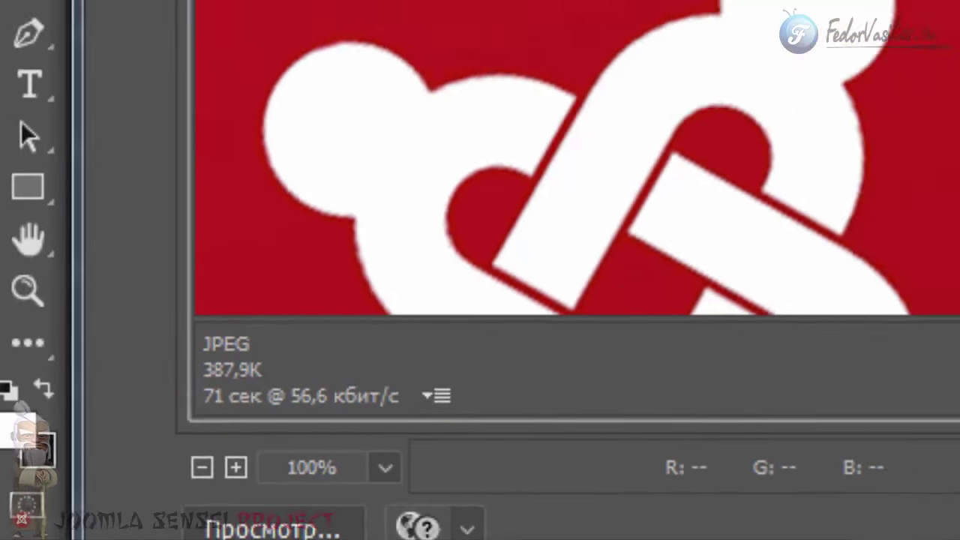
Choose the Очень высокий JPEG quality preset, check the quality and width values, and save the web image.
click(670, 80)
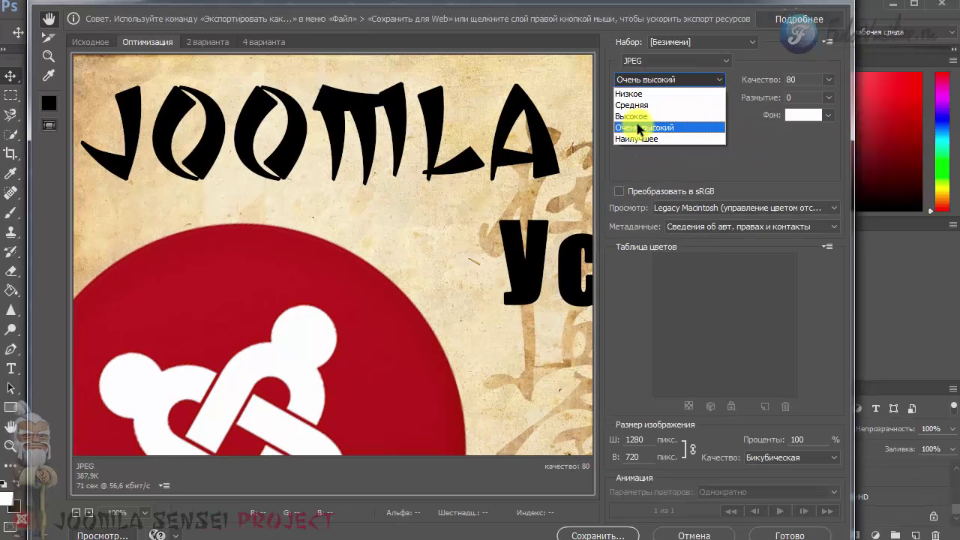
click(639, 128)
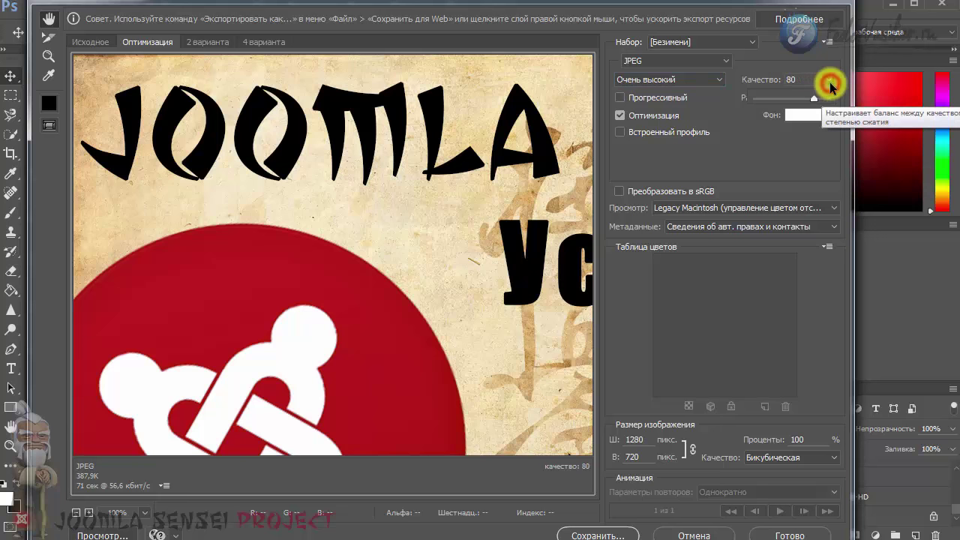
click(792, 78)
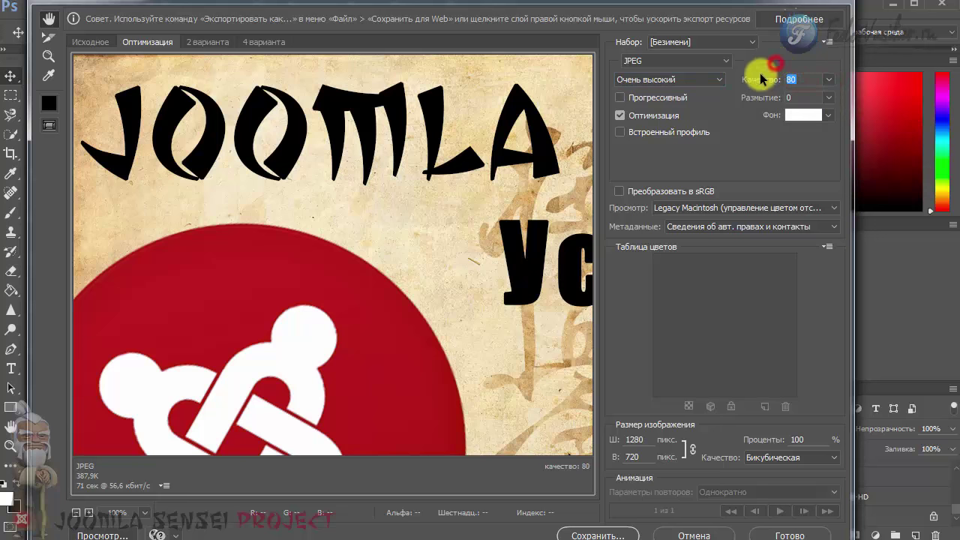
click(765, 79)
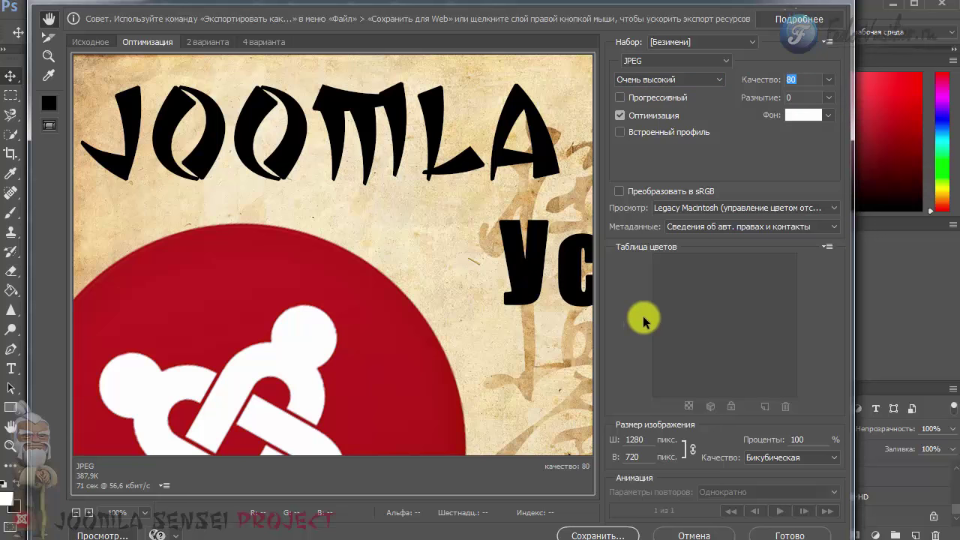
double_click(634, 440)
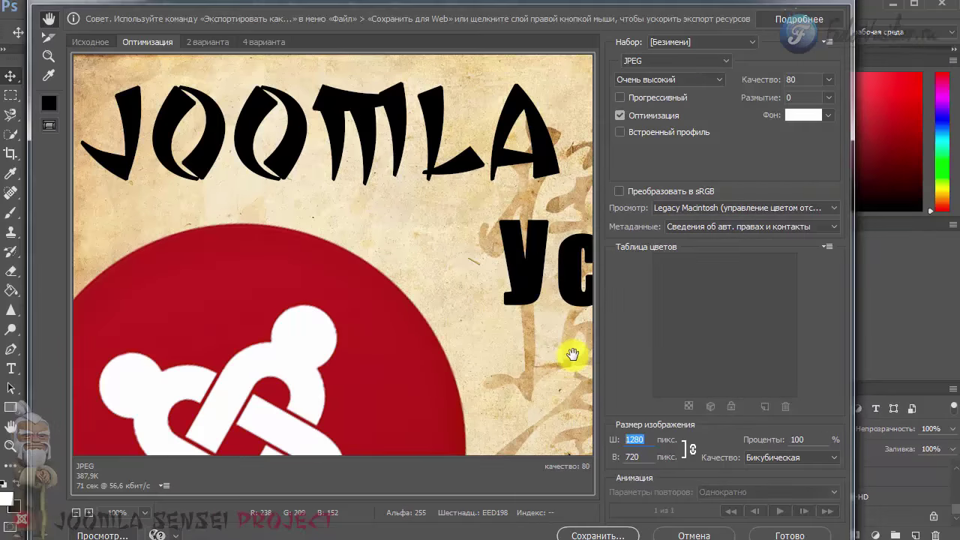
click(593, 534)
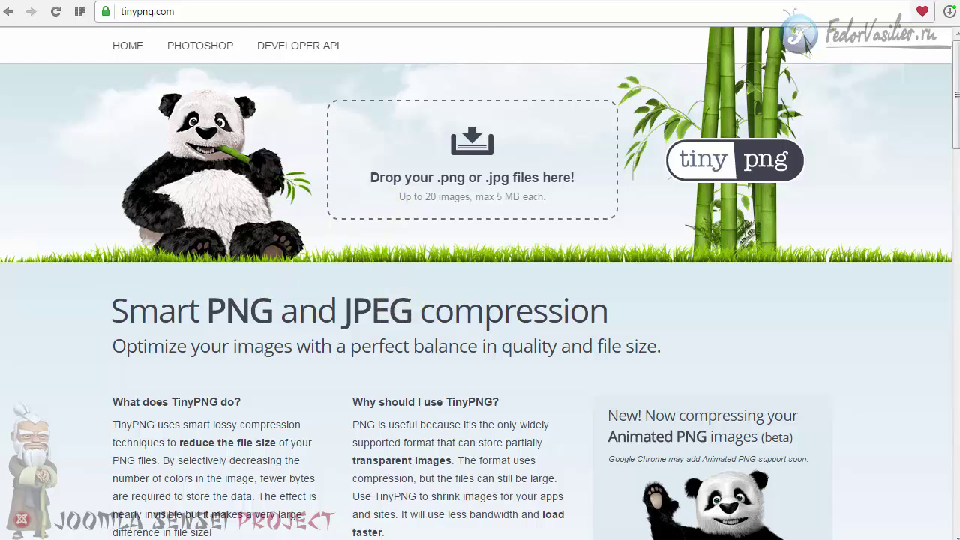
Upload 87.jpg to tinypng.com for compression and look over the original versus shrunk image comparison.
mouse_move(457, 160)
mouse_down()
mouse_move(285, 154)
mouse_move(440, 138)
mouse_move(405, 163)
mouse_move(475, 150)
mouse_move(412, 165)
mouse_move(473, 174)
mouse_move(468, 145)
mouse_up()
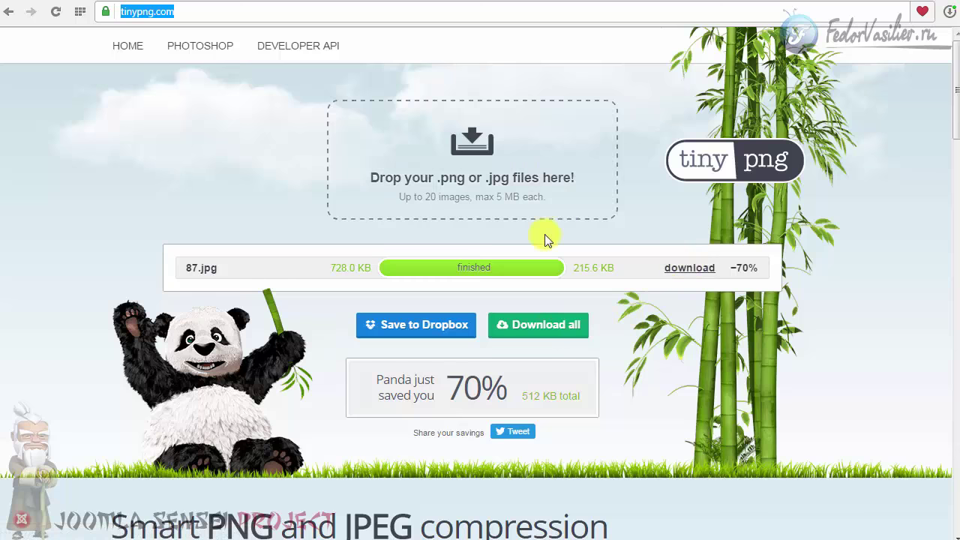
scroll(508, 272, down, 8)
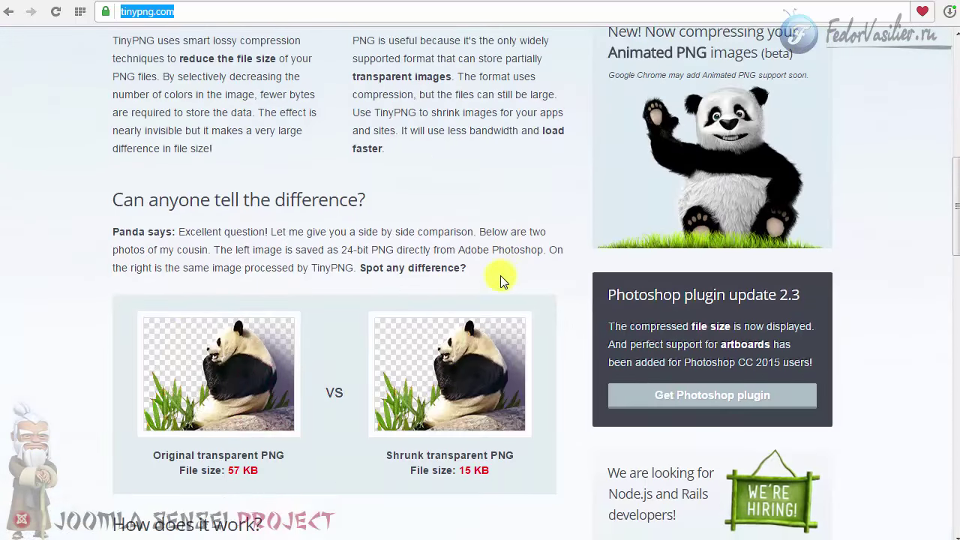
scroll(196, 308, down, 5)
scroll(196, 308, up, 4)
scroll(195, 308, up, 9)
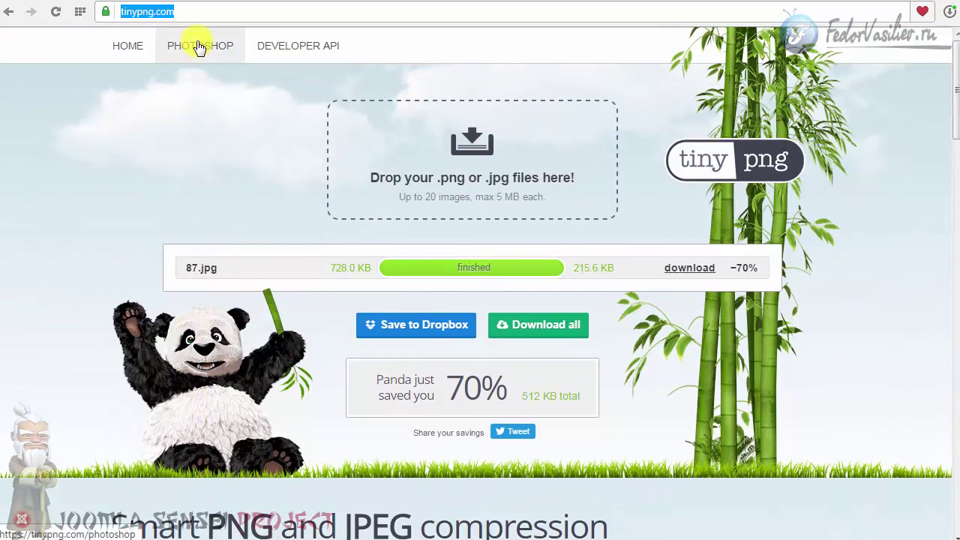
Review TinyPNG's Photoshop plugin page, including the price and features, and return to the home page.
click(193, 51)
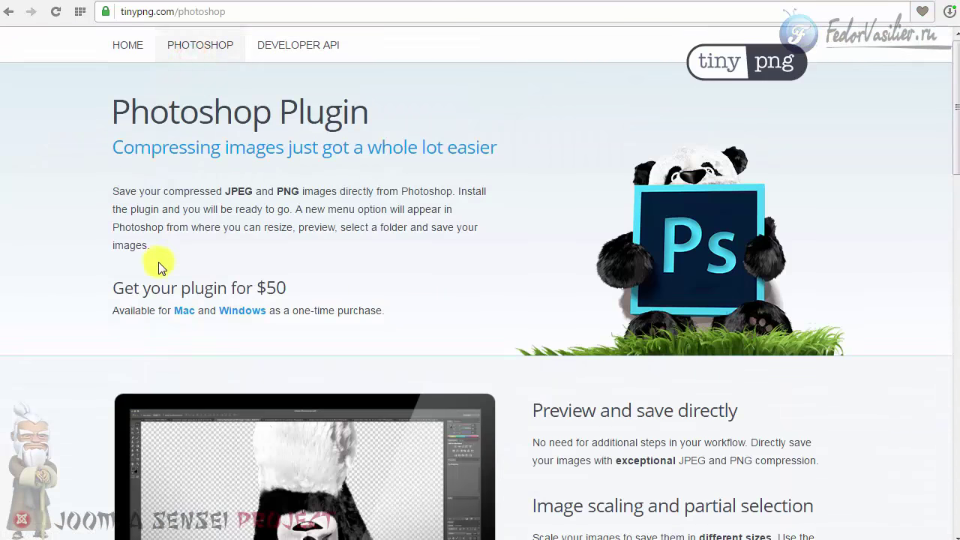
scroll(159, 265, down, 1)
drag(289, 214, 255, 214)
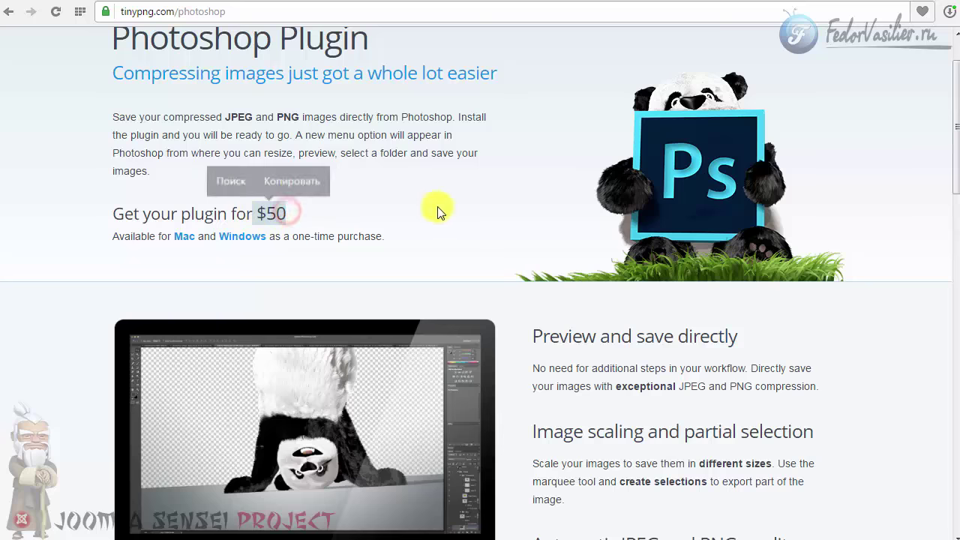
scroll(436, 207, down, 2)
scroll(290, 297, down, 4)
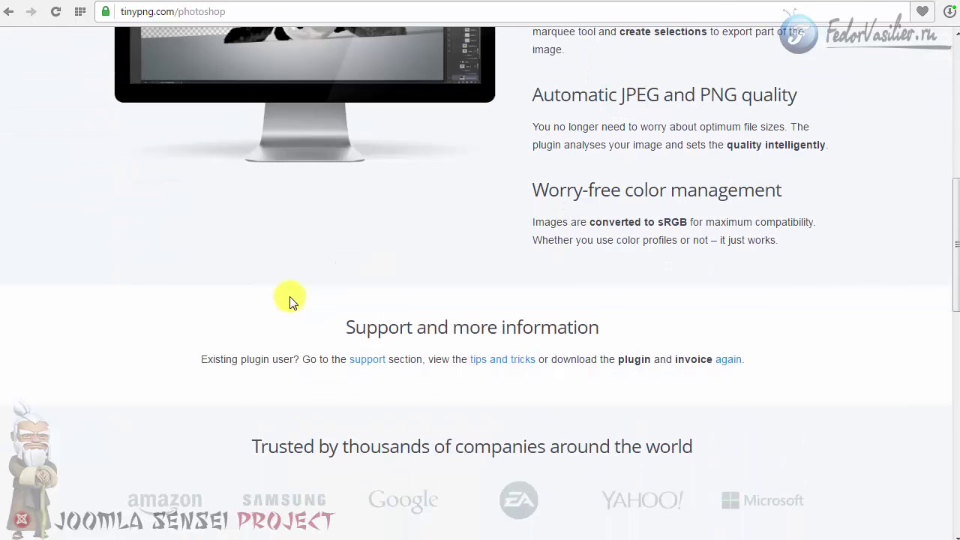
scroll(290, 296, up, 5)
scroll(289, 296, up, 2)
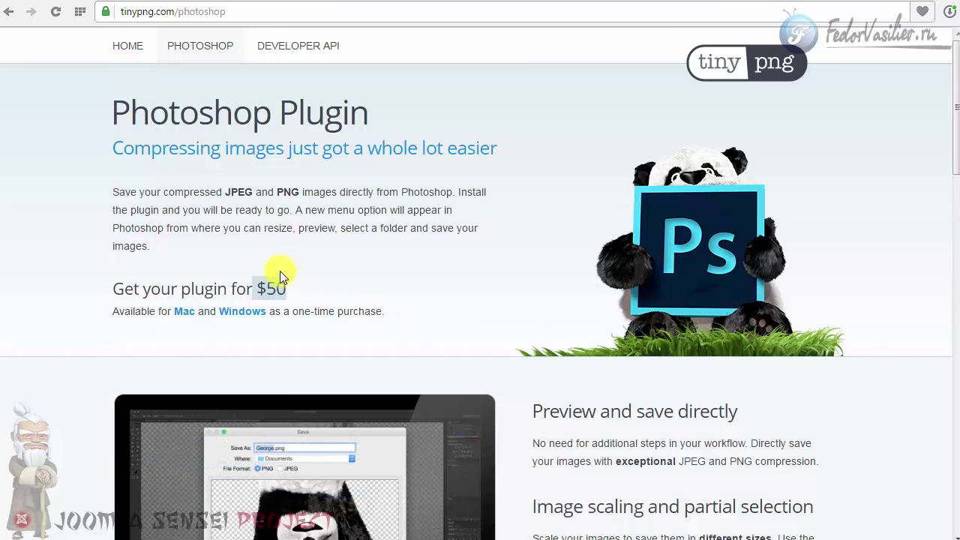
click(126, 46)
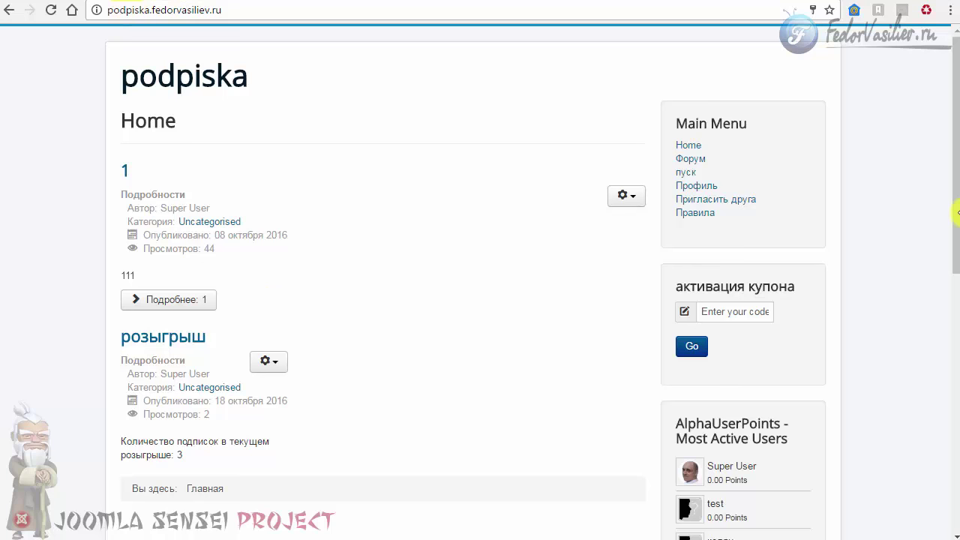
Copy the web address of the podpiska.fedorvasiliev.ru site in the browser.
drag(953, 300, 945, 155)
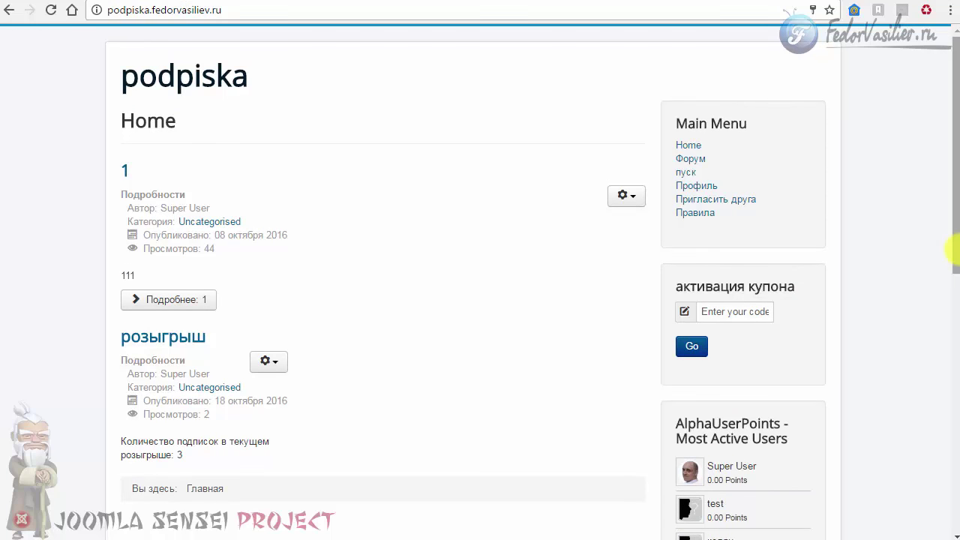
drag(953, 255, 918, 167)
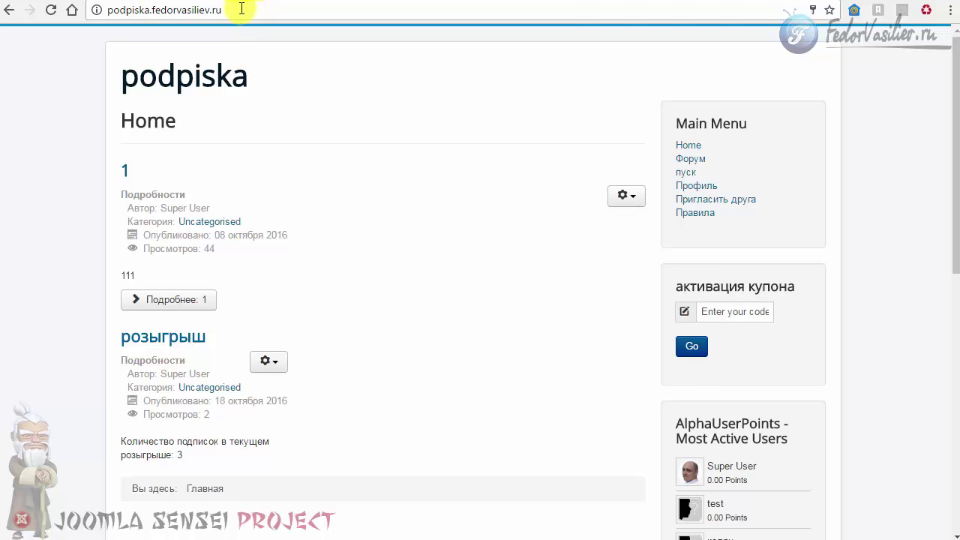
drag(247, 9, 89, 13)
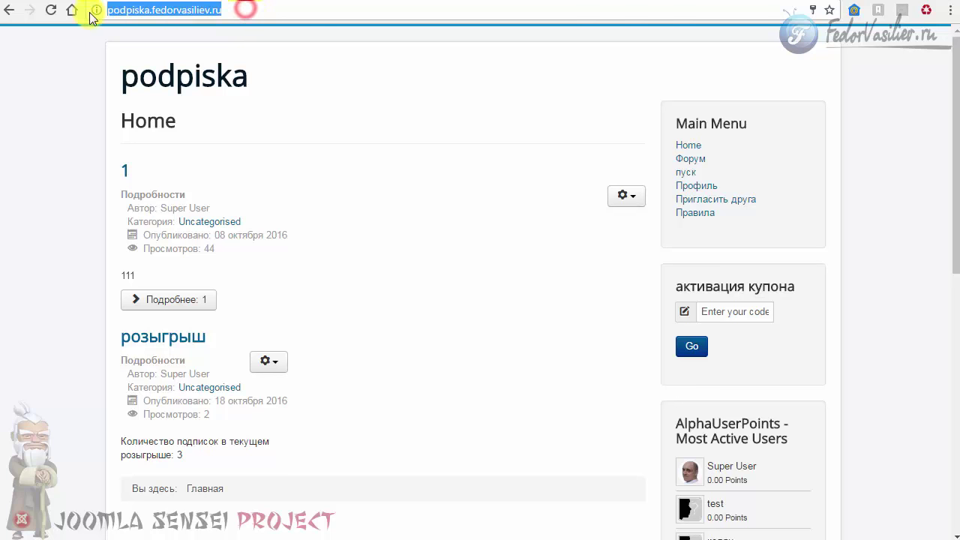
right_click(132, 12)
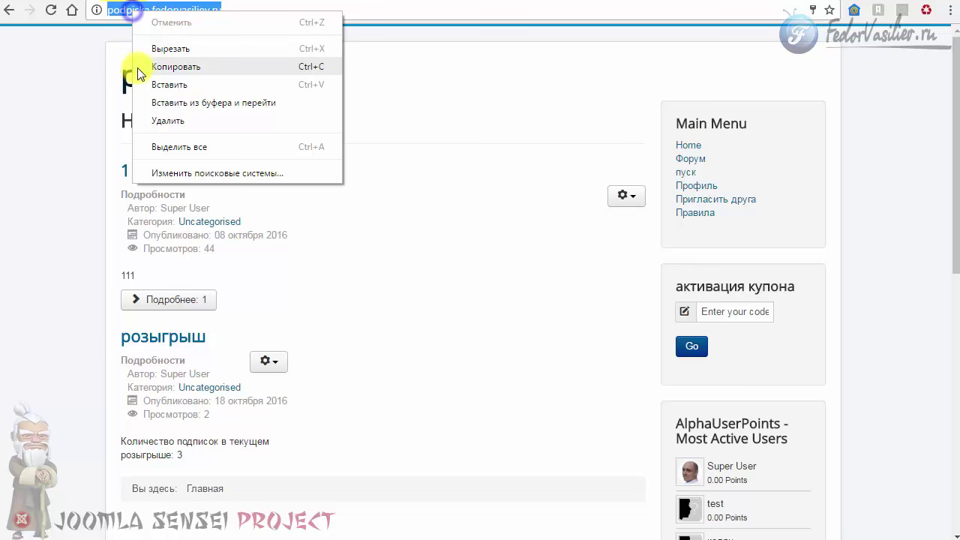
click(163, 69)
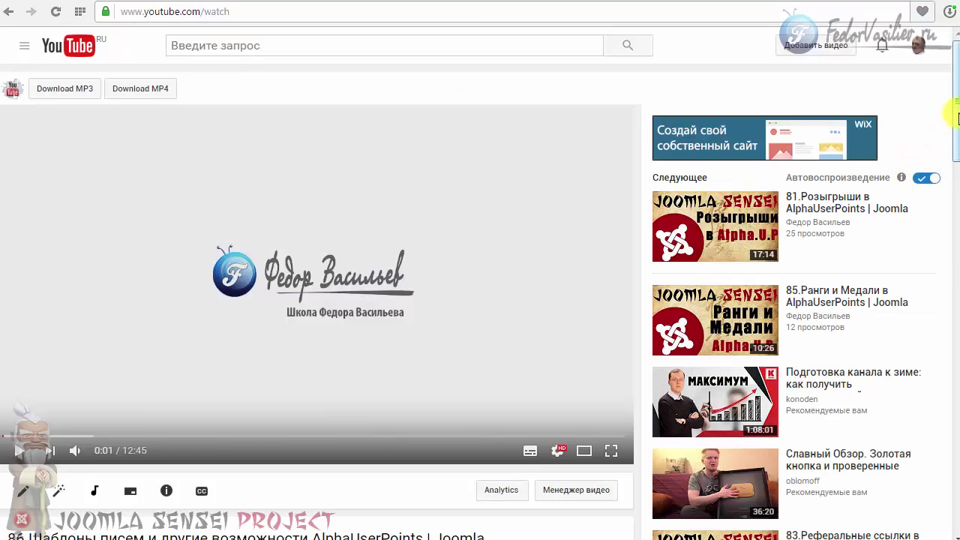
Expand the full description of the YouTube lesson video "86.Шаблоны писем и другие возможности AlphaUserPoints".
scroll(955, 135, down, 2)
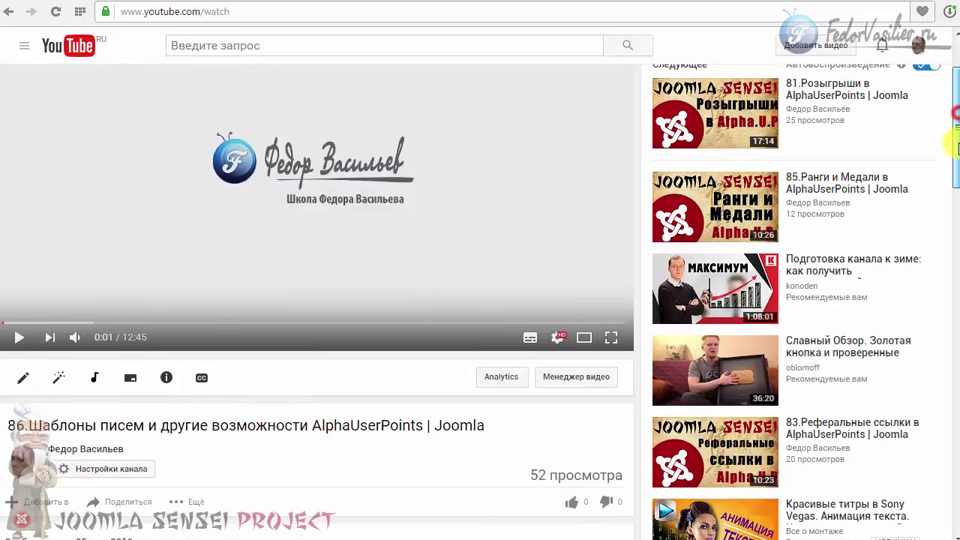
drag(957, 148, 957, 215)
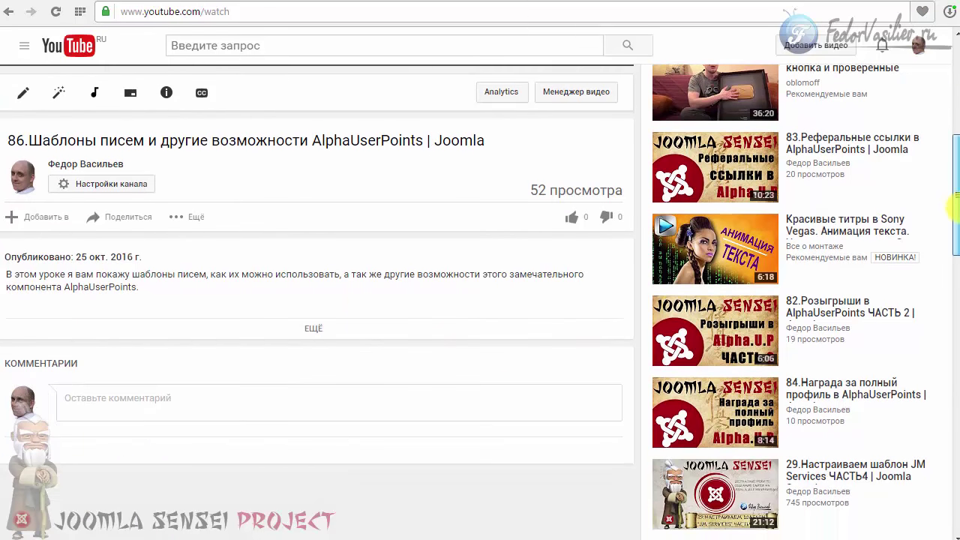
click(313, 330)
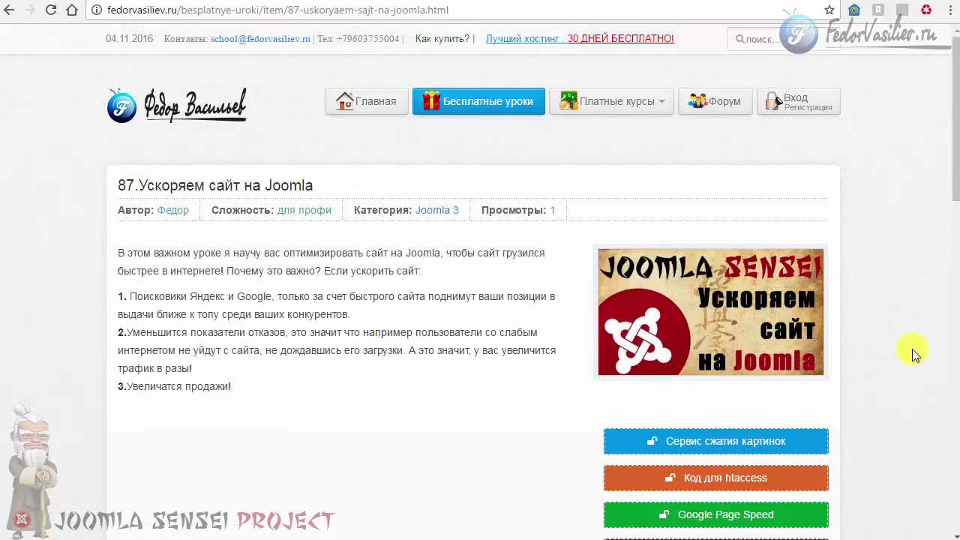
scroll(863, 315, down, 3)
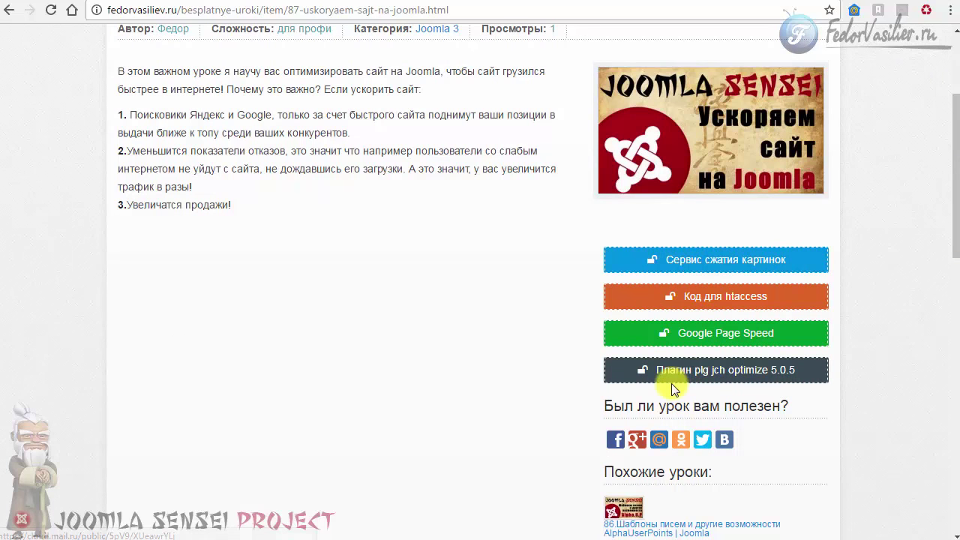
click(733, 338)
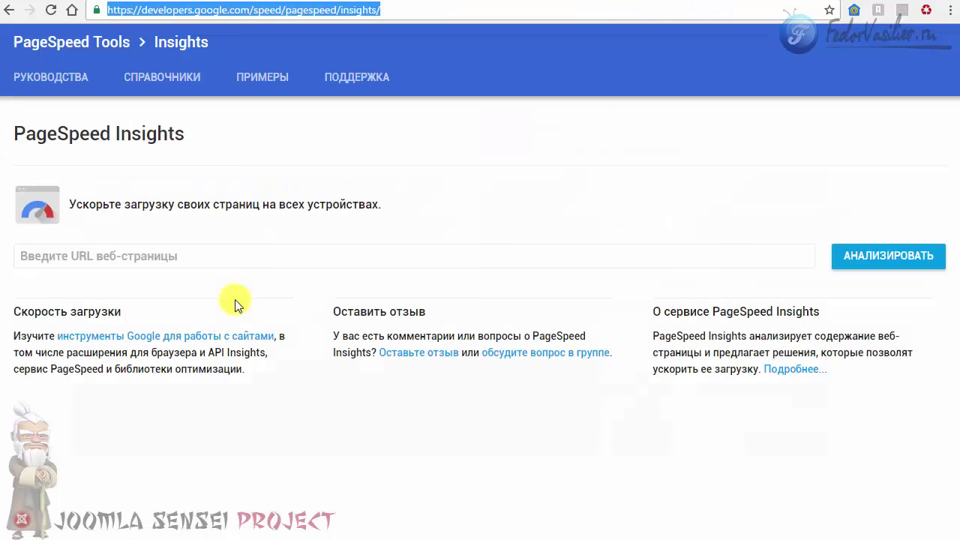
click(60, 259)
right_click(68, 258)
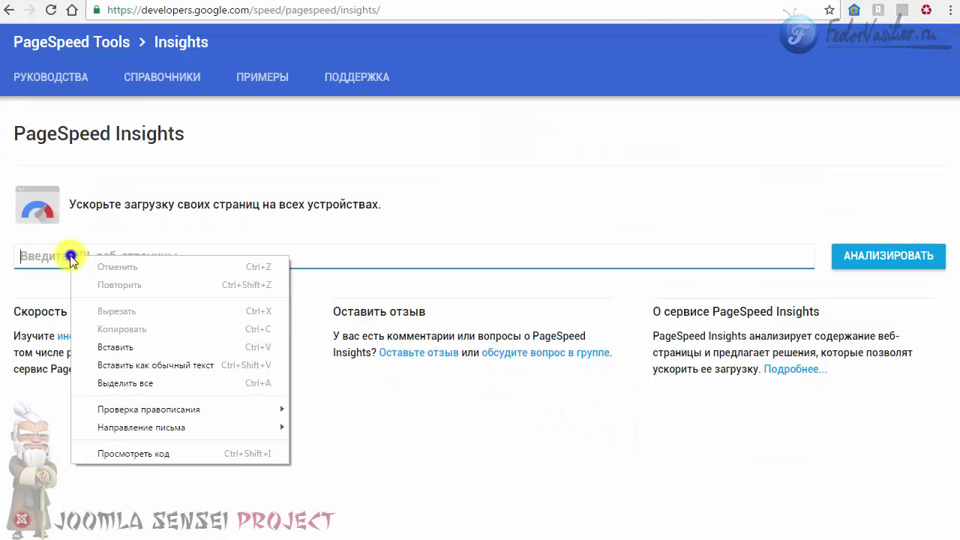
click(137, 349)
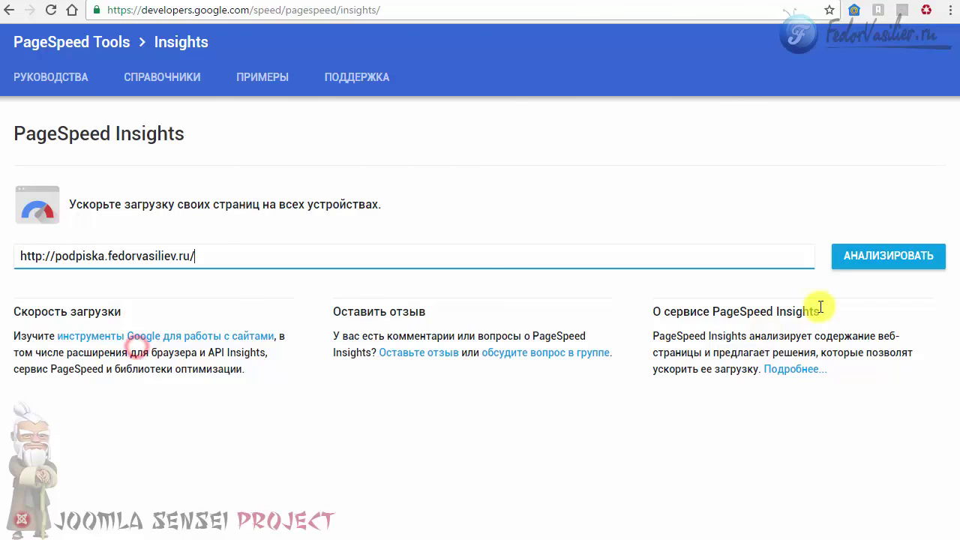
click(868, 259)
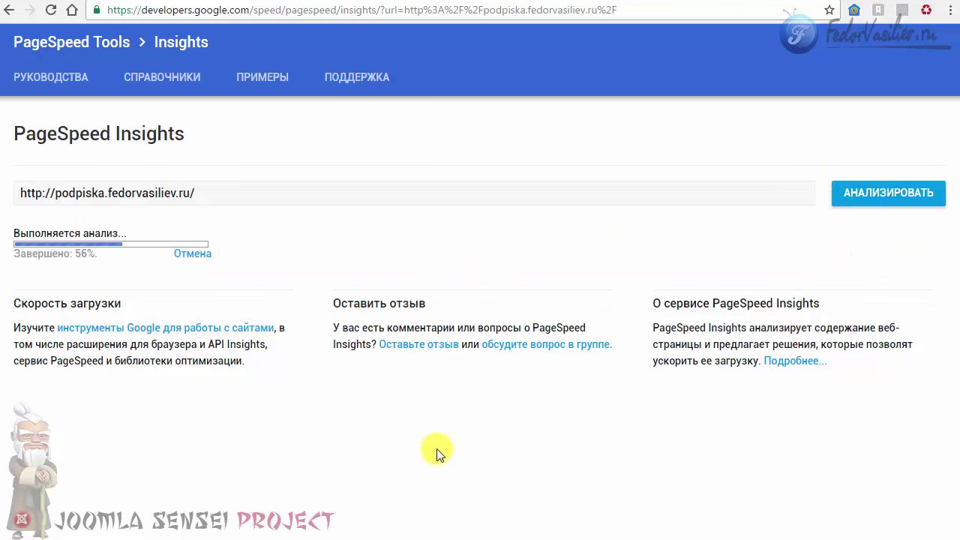
scroll(491, 381, down, 1)
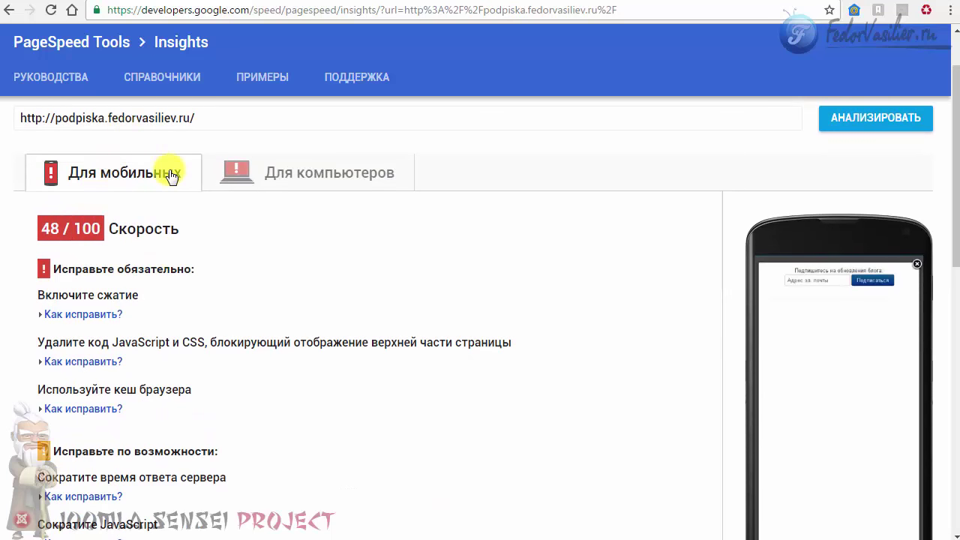
scroll(539, 262, down, 1)
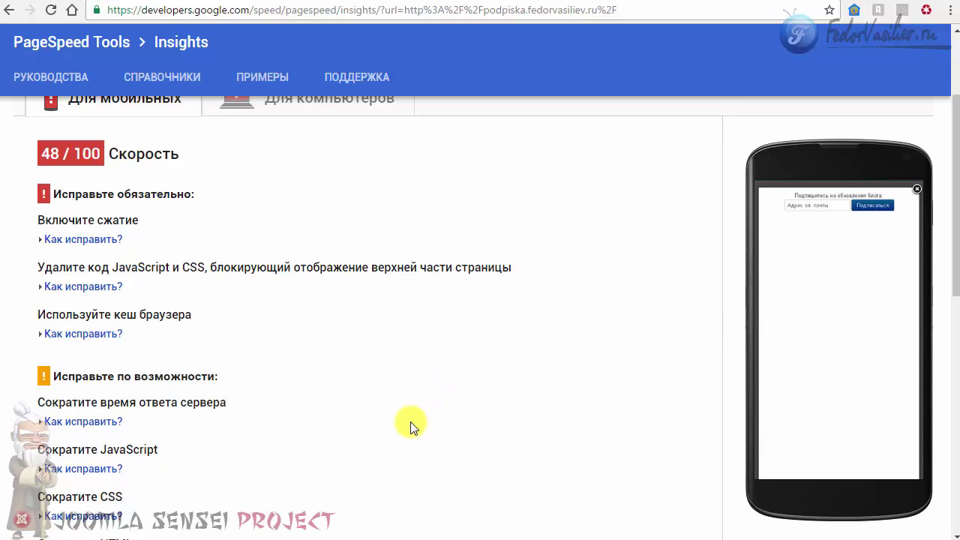
scroll(412, 425, up, 1)
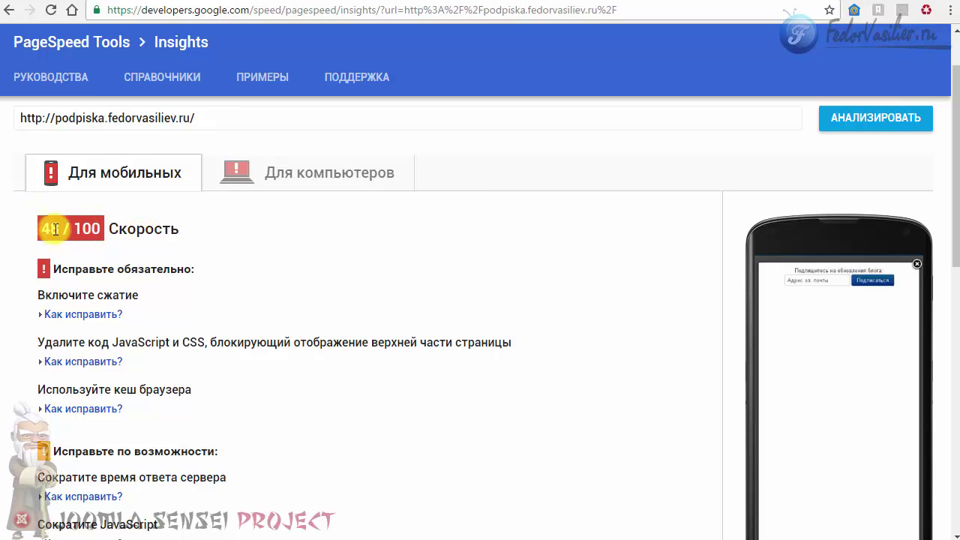
click(282, 188)
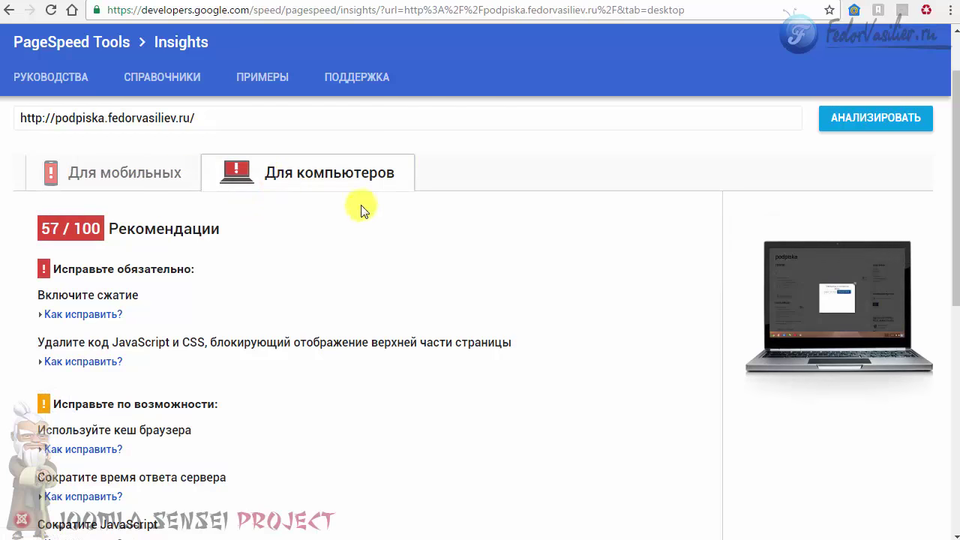
click(101, 180)
click(292, 181)
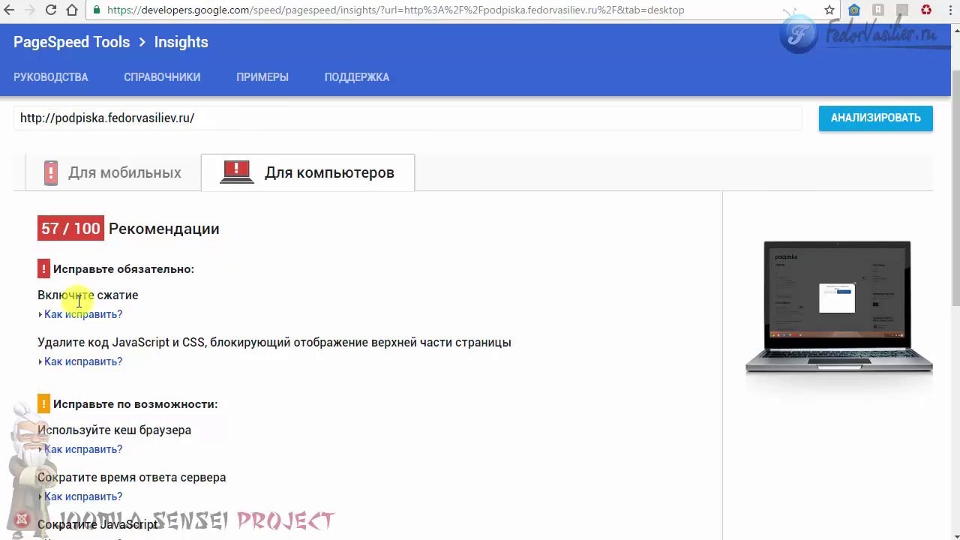
scroll(242, 275, down, 1)
scroll(71, 242, up, 1)
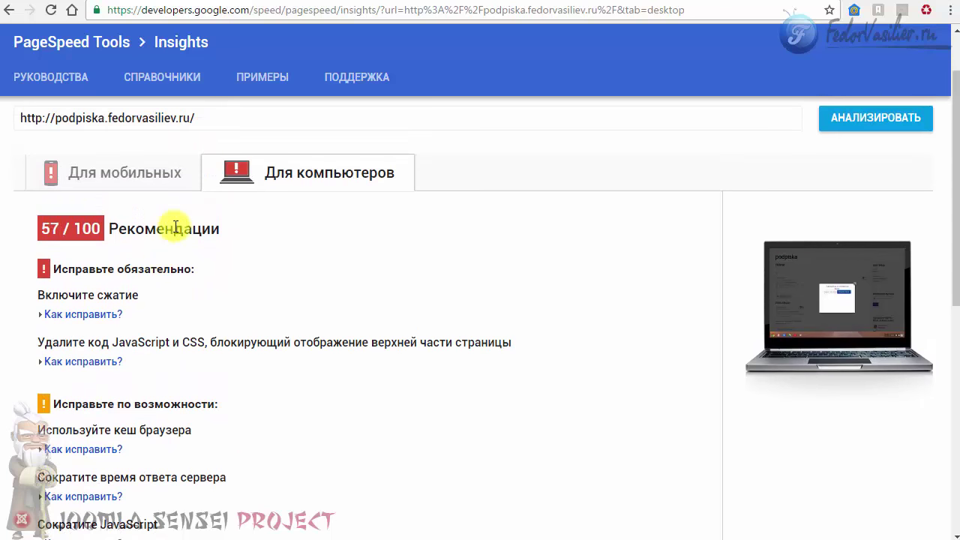
click(142, 176)
click(291, 180)
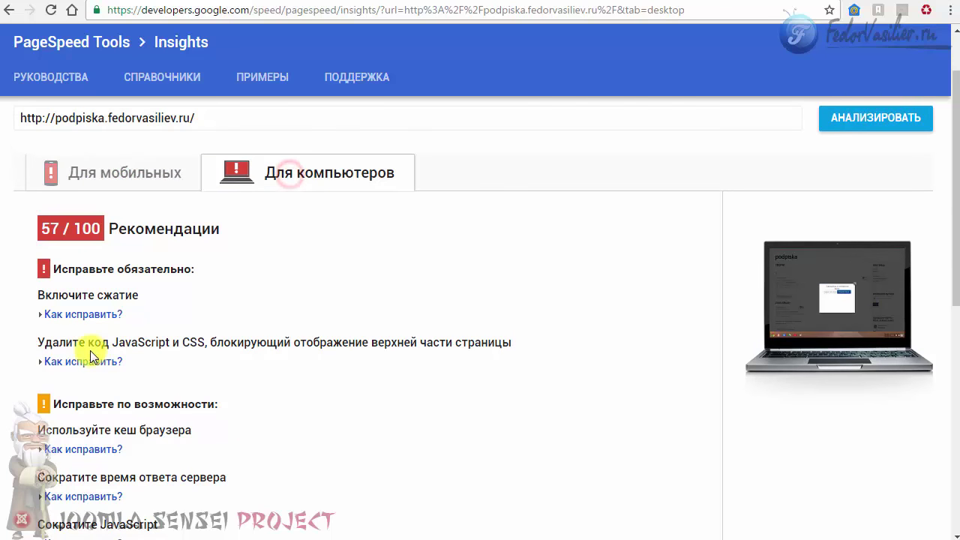
Review the fix details for the desktop recommendation "Включите сжатие", including its list of resources, and collapse them.
click(81, 314)
scroll(69, 319, down, 1)
scroll(68, 323, down, 2)
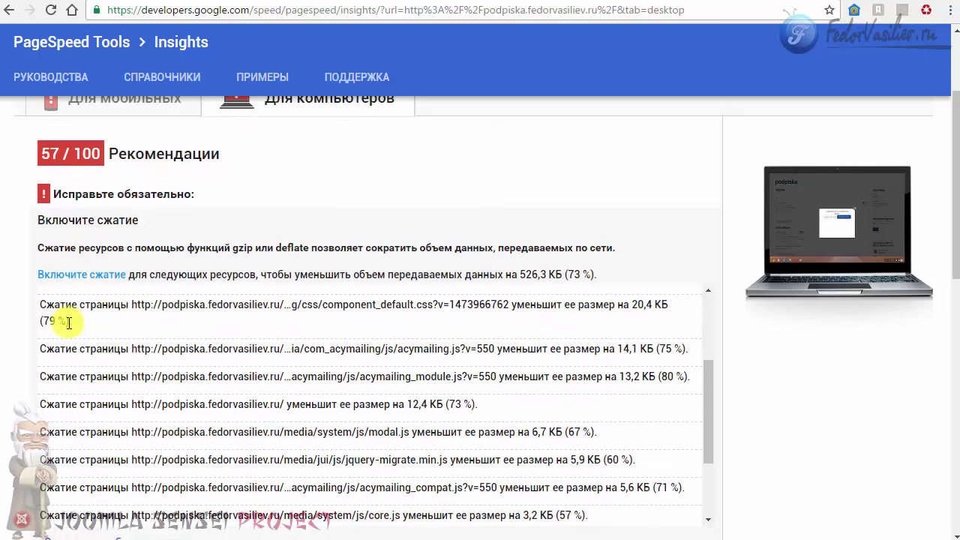
scroll(65, 322, down, 2)
click(60, 398)
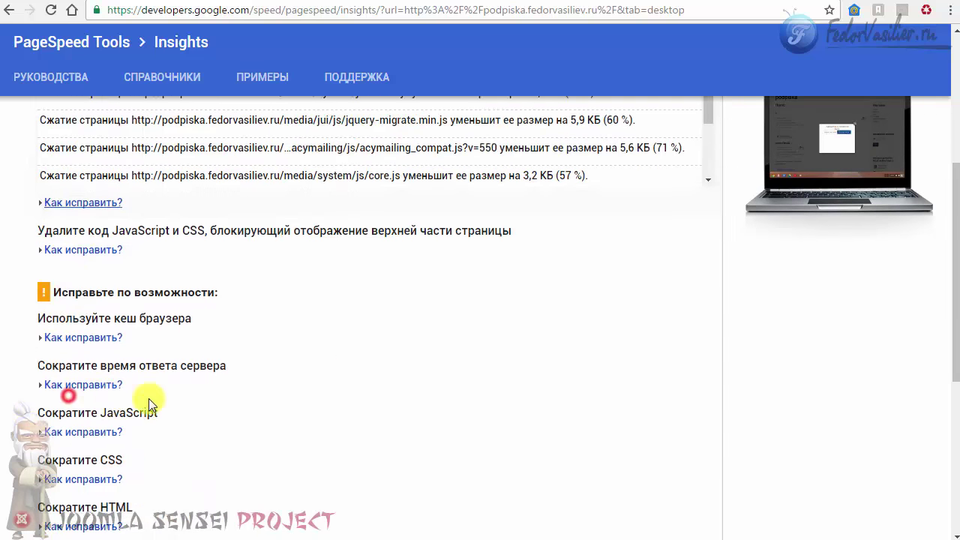
scroll(225, 392, up, 5)
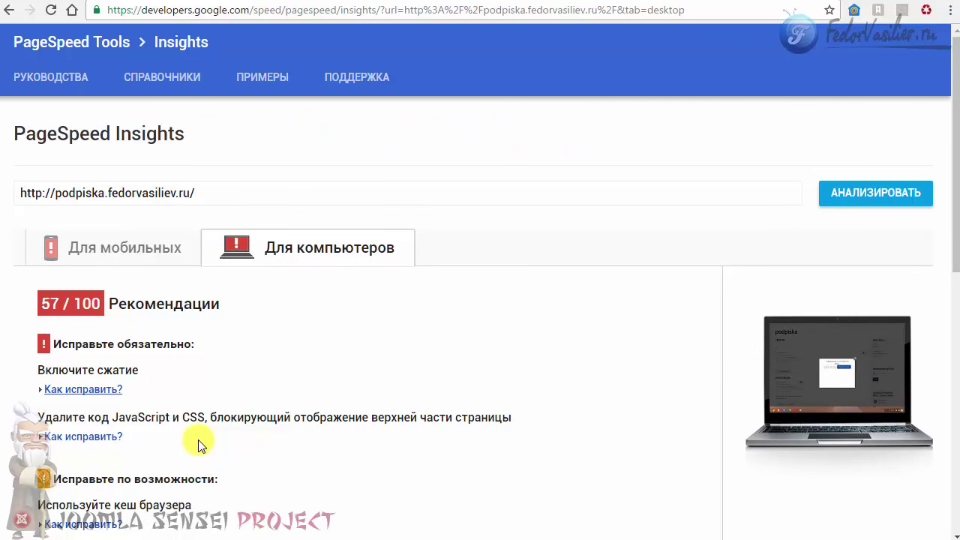
Review the resources listed in the desktop recommendation "Используйте кеш браузера" and collapse its details.
scroll(353, 445, down, 2)
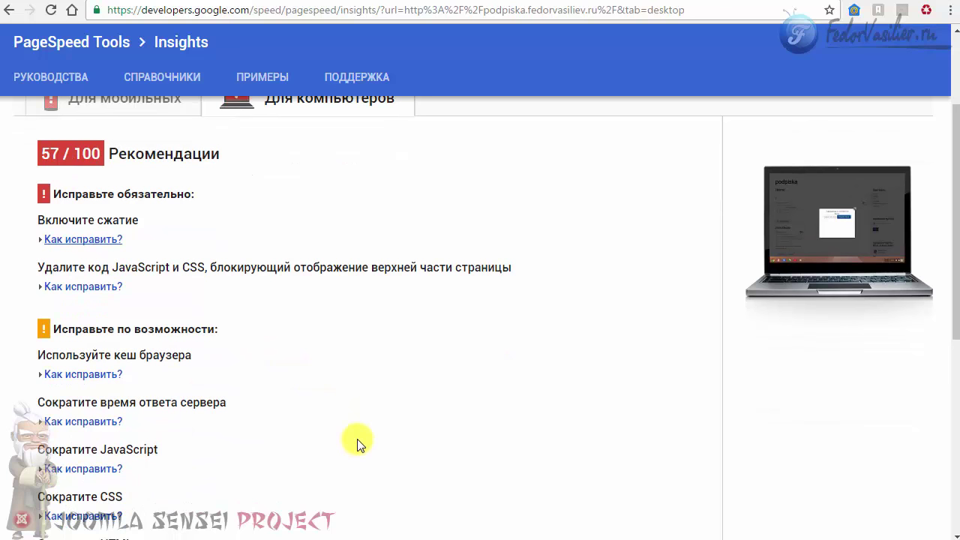
scroll(357, 443, down, 2)
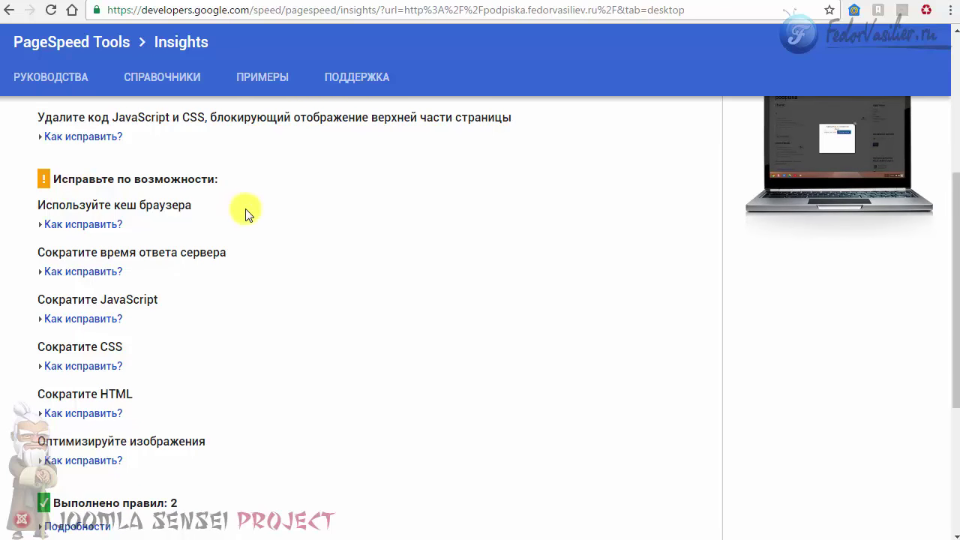
click(73, 225)
scroll(128, 397, down, 2)
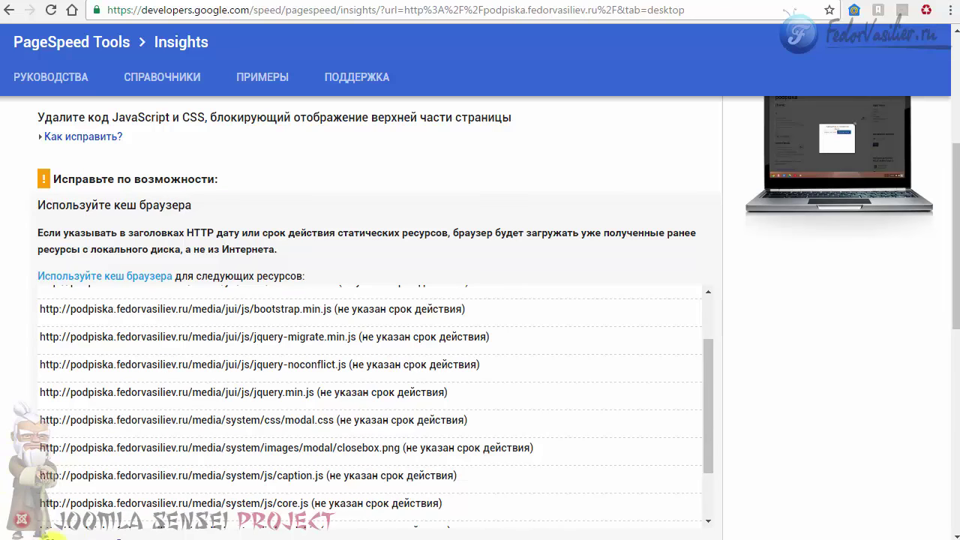
click(81, 534)
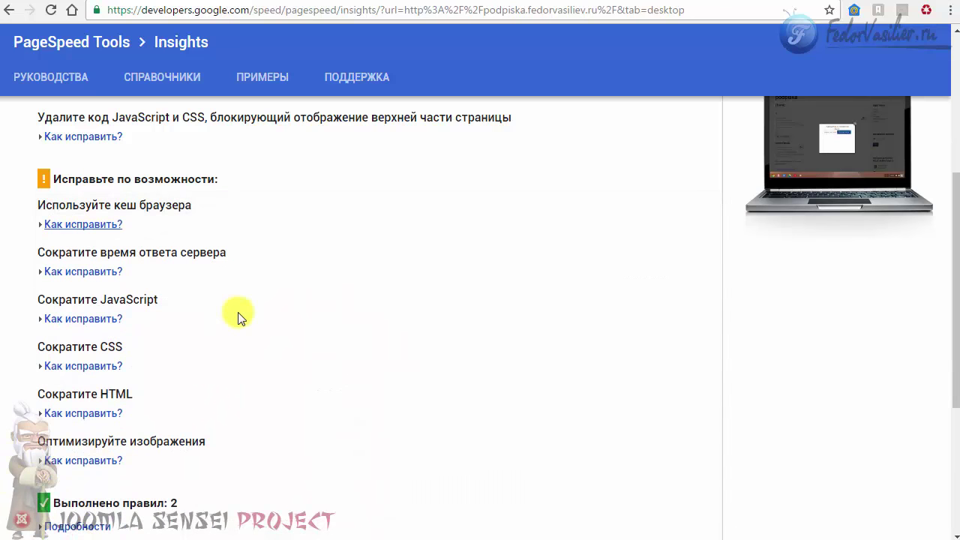
Expand the recommendation "Сократите время ответа сервера" and highlight the measured server response time.
click(75, 274)
drag(388, 279, 477, 279)
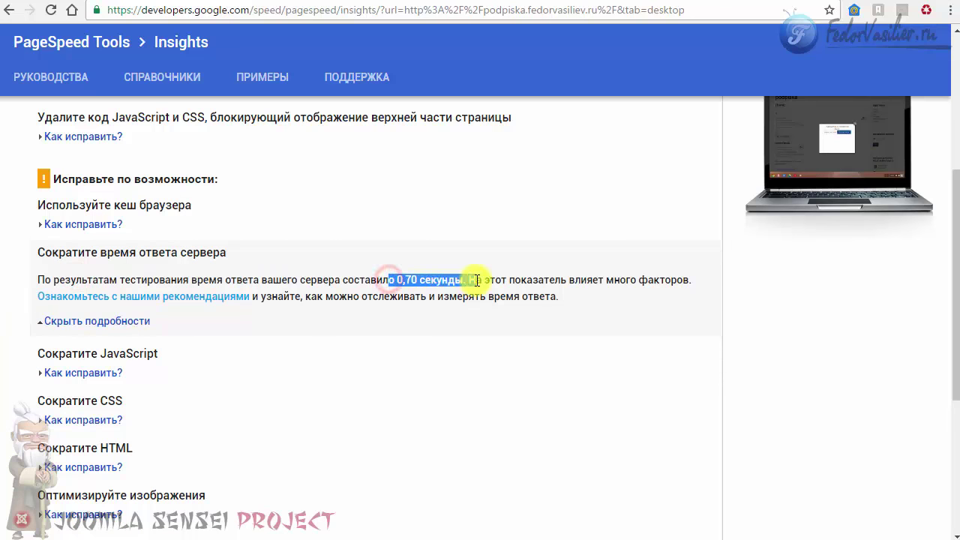
click(312, 285)
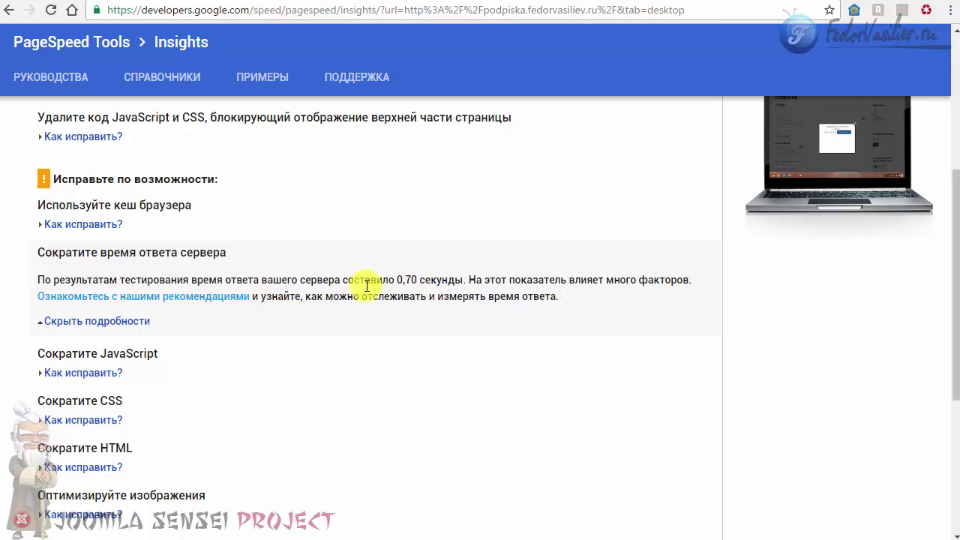
drag(377, 279, 487, 276)
click(438, 284)
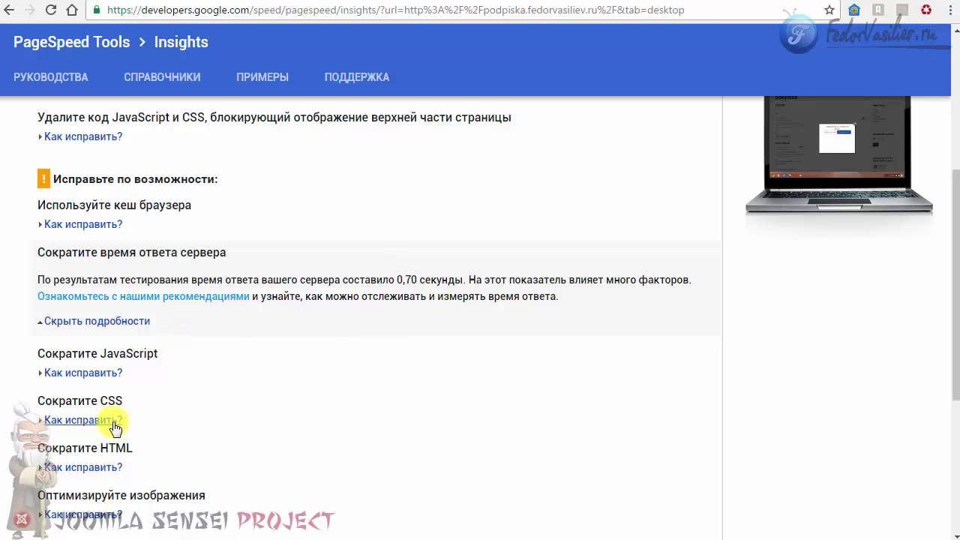
Examine the image listed in the recommendation "Оптимизируйте изображения", highlight its line and collapse the details.
scroll(195, 446, down, 2)
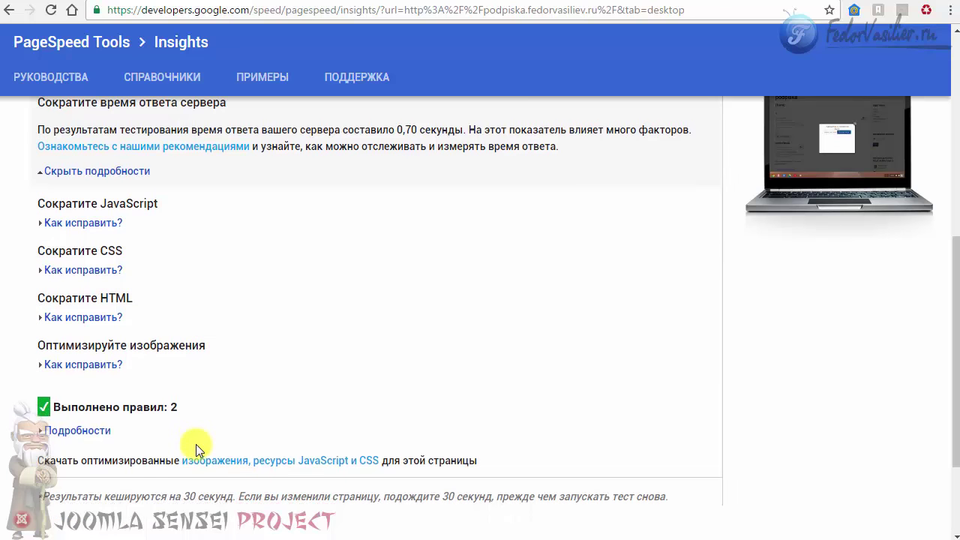
click(88, 371)
scroll(165, 301, down, 2)
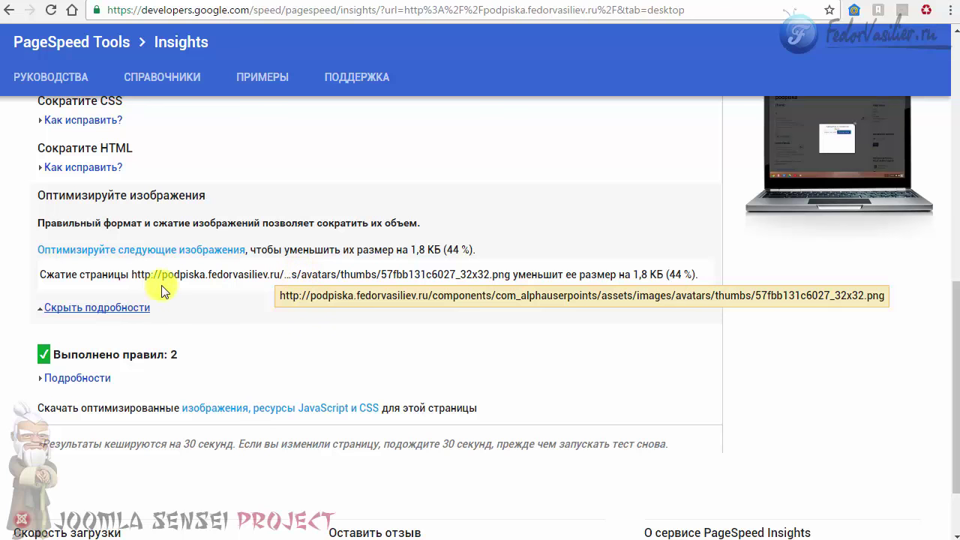
drag(90, 274, 693, 275)
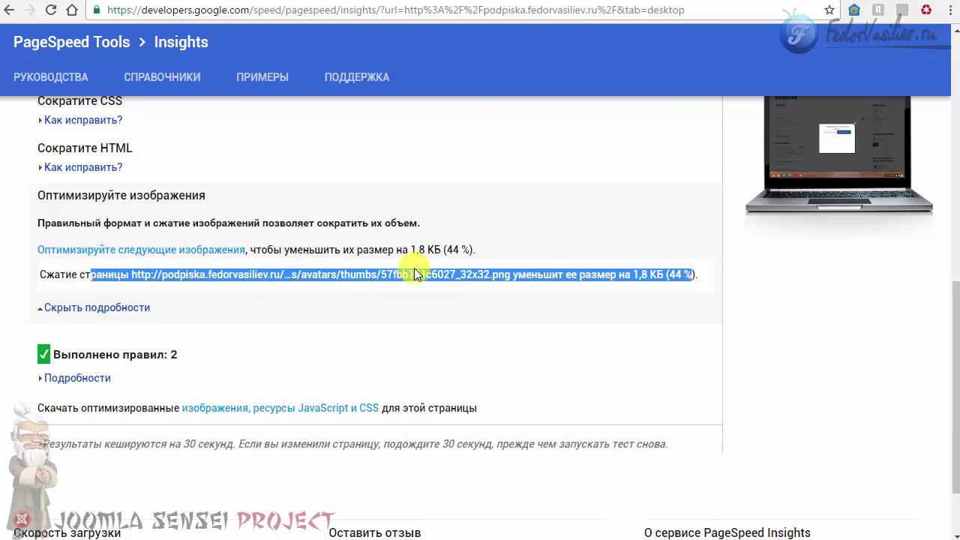
click(138, 307)
Highlight the desktop score and switch to the mobile report to check its speed score.
scroll(412, 318, up, 12)
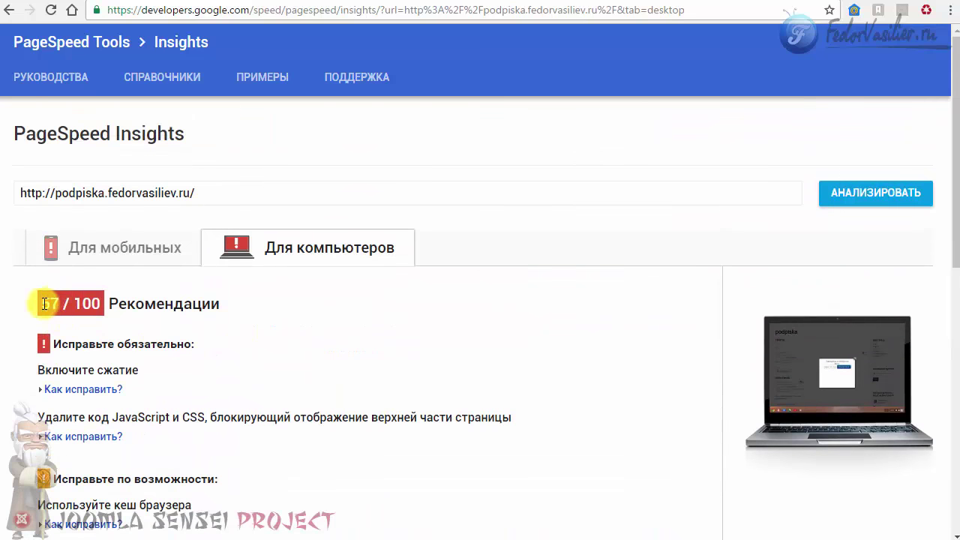
drag(33, 302, 96, 303)
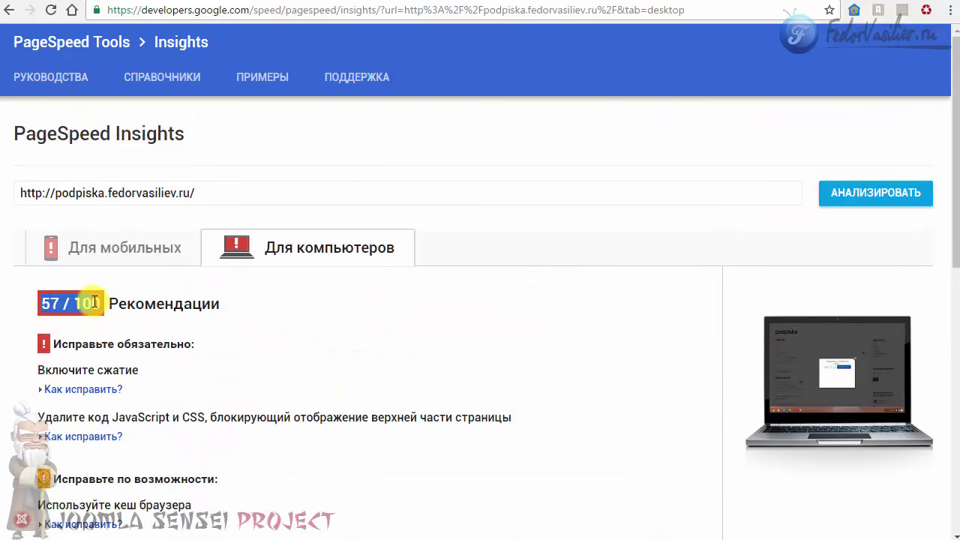
click(146, 252)
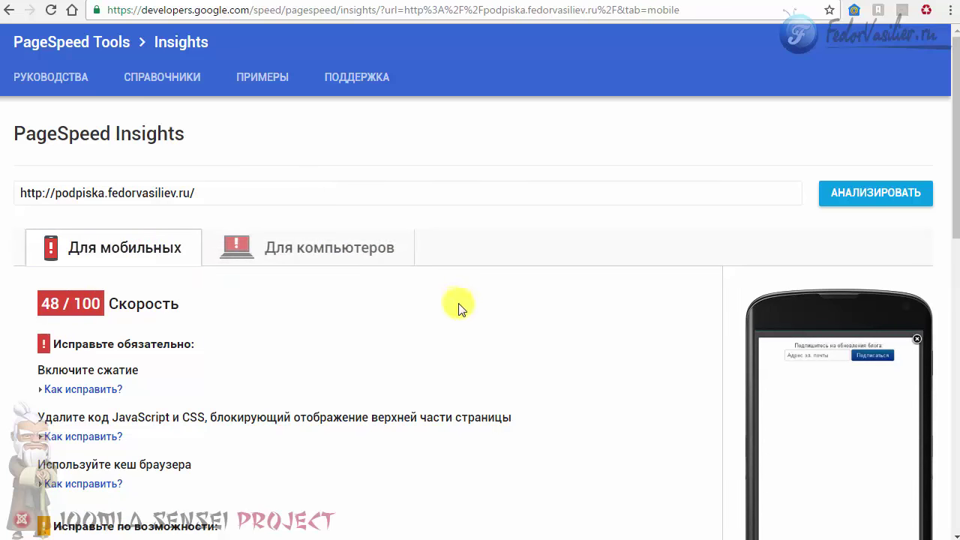
Switch to FileZilla and select the .htaccess file in the remote /podpiska.fedorvasiliev.ru folder.
click(518, 1)
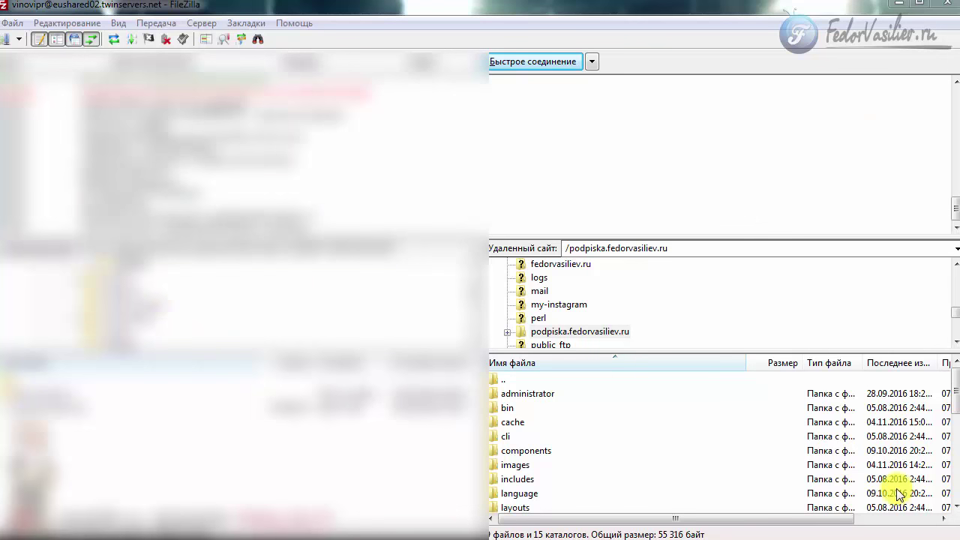
drag(956, 406, 956, 474)
click(520, 436)
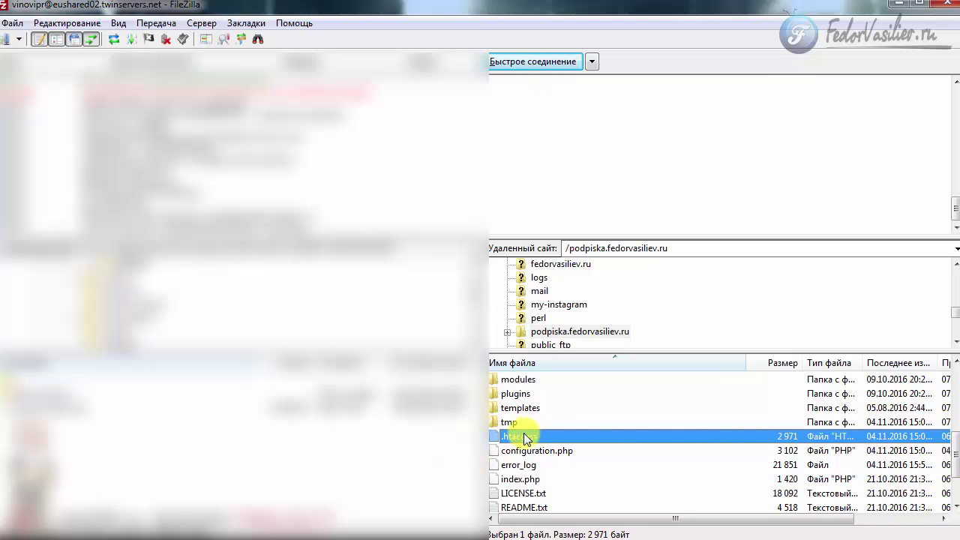
drag(956, 456, 956, 464)
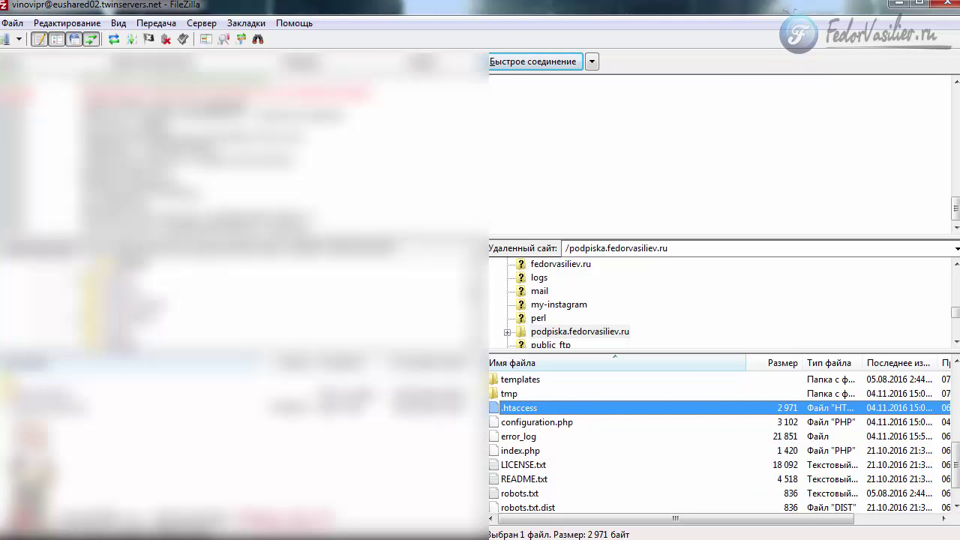
Switch to "Код для htaccess.txt" in Notepad and examine the deflate_module and EXPIRES CACHING code blocks.
key(alt+Tab)
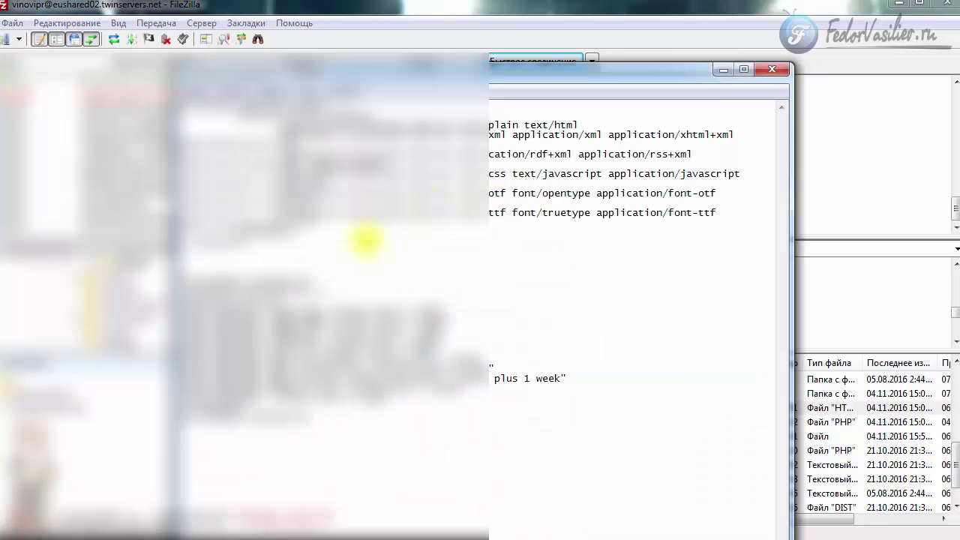
shift+click(256, 242)
drag(319, 417, 192, 287)
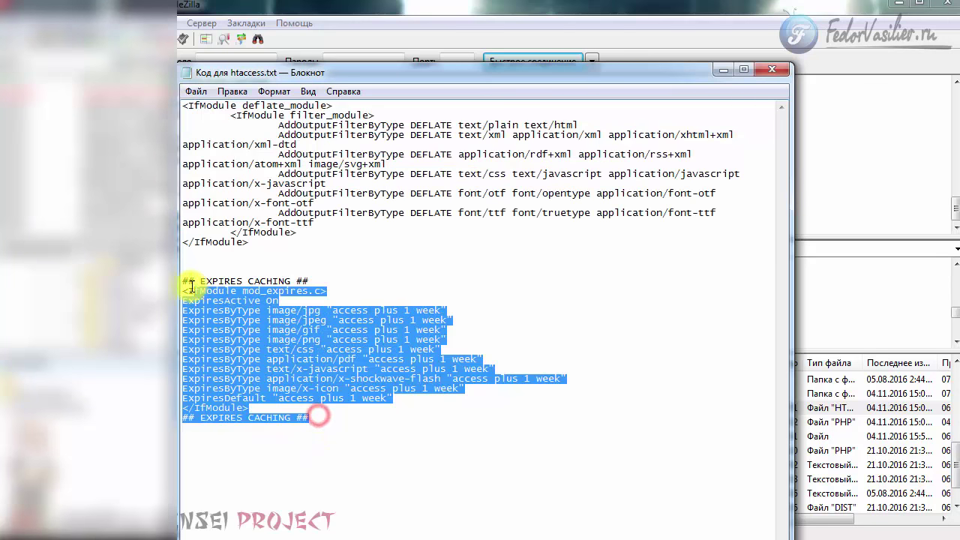
drag(182, 105, 249, 242)
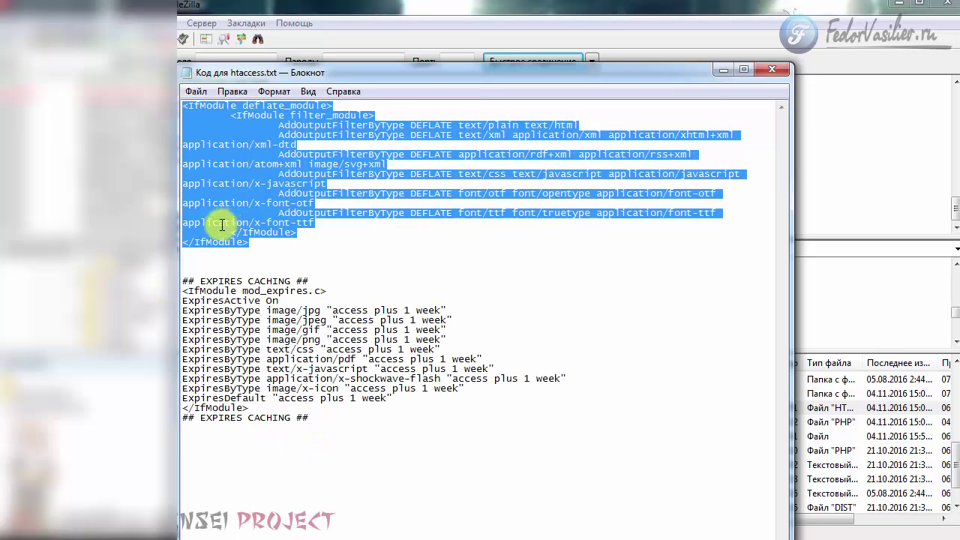
drag(309, 418, 188, 285)
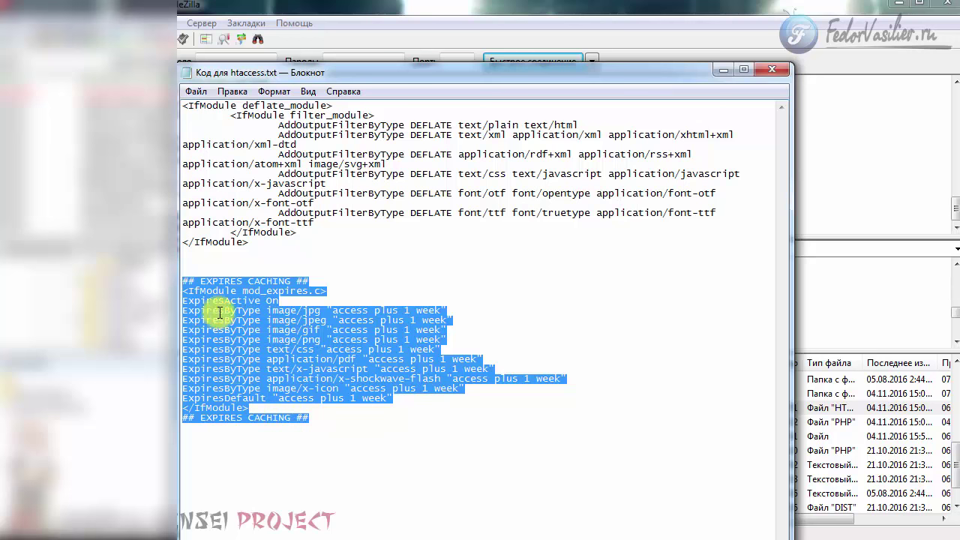
click(190, 292)
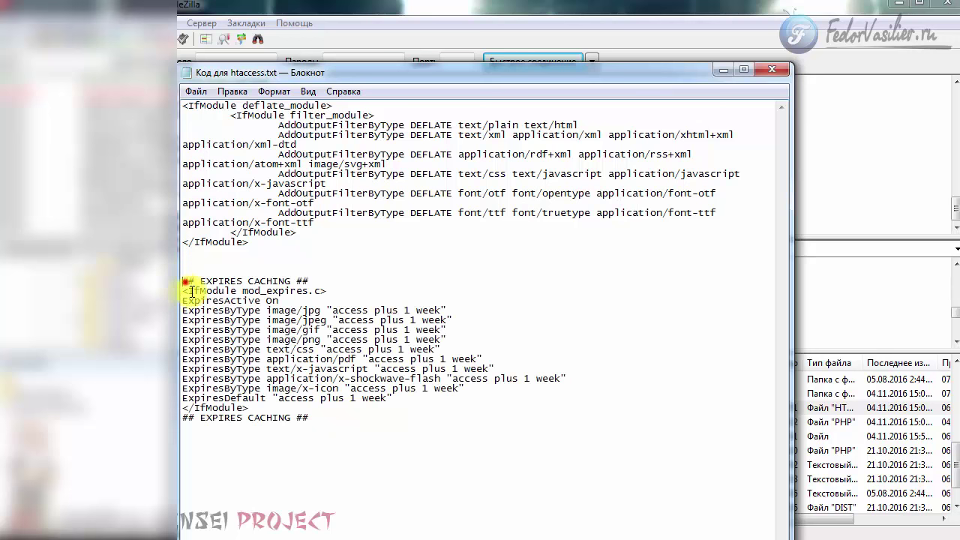
drag(182, 282, 326, 433)
click(313, 402)
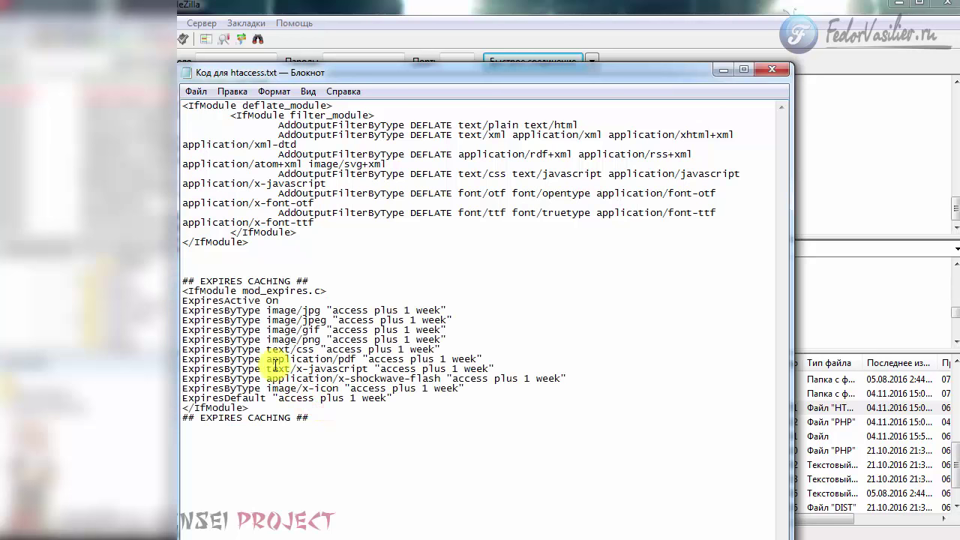
Select all the code in "Код для htaccess.txt", from the deflate_module block through the closing EXPIRES CACHING line.
drag(189, 282, 337, 407)
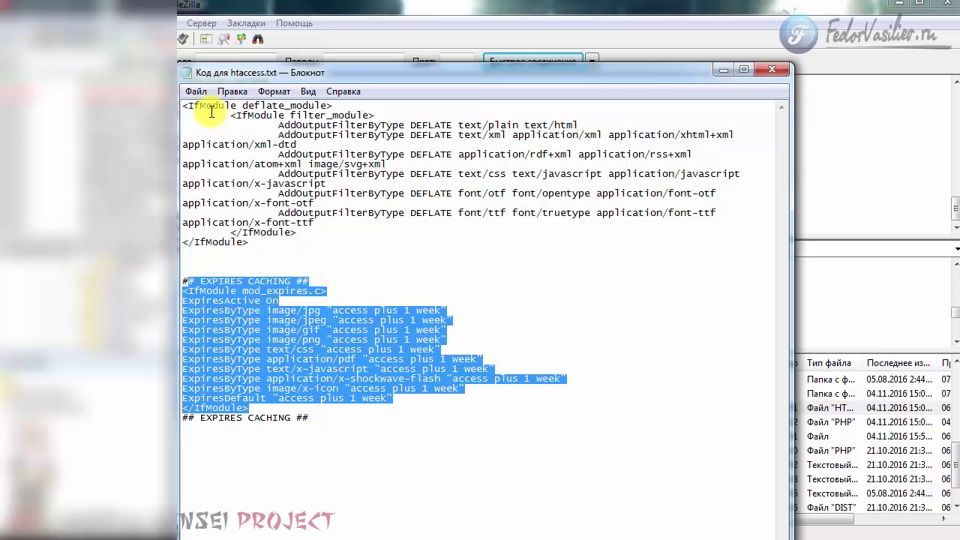
drag(209, 104, 343, 173)
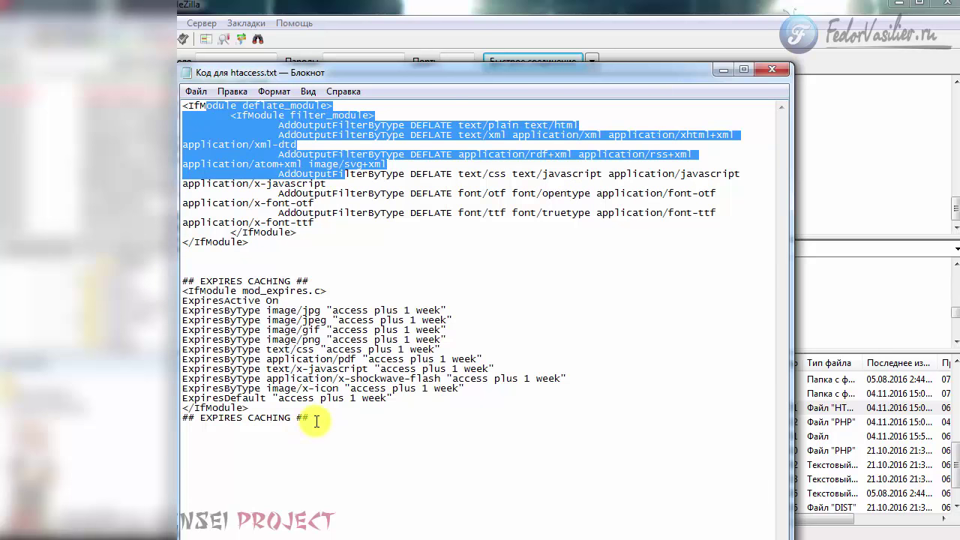
drag(308, 419, 197, 106)
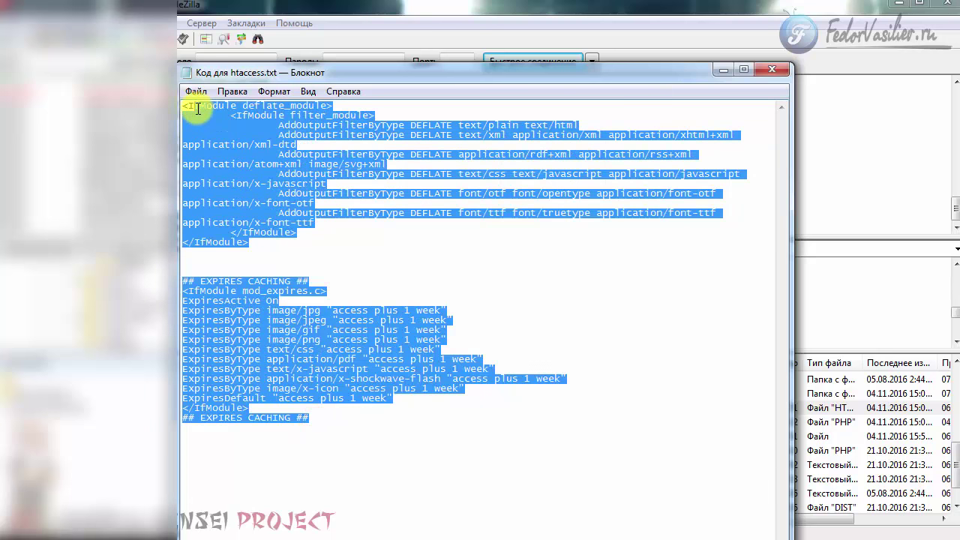
Highlight the opening deflate_module lines and the first EXPIRES CACHING comment to point out the two code blocks.
click(211, 165)
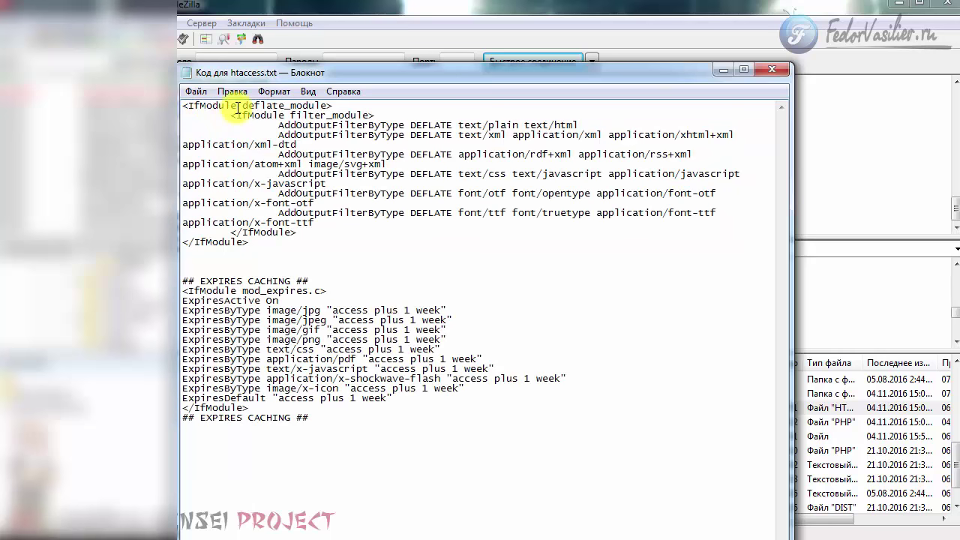
drag(231, 106, 323, 116)
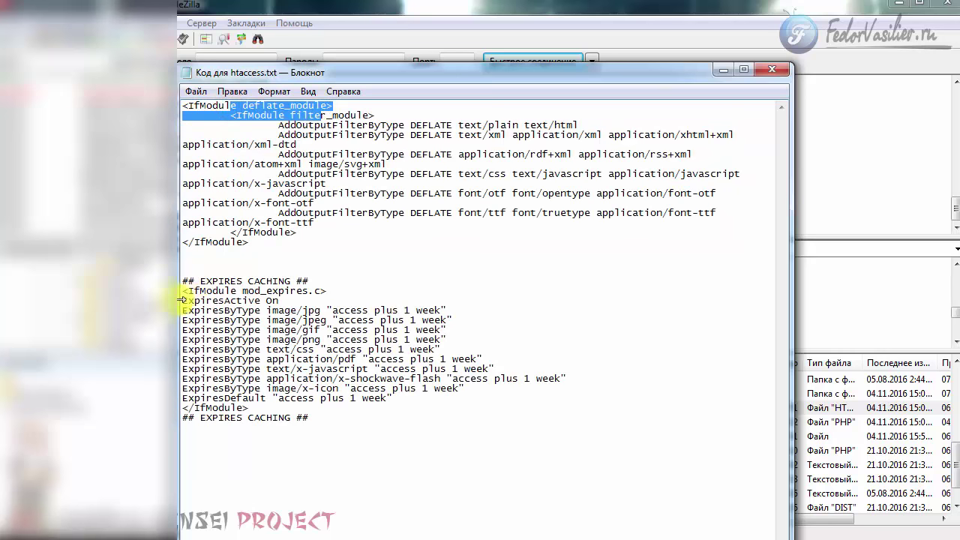
drag(195, 281, 311, 281)
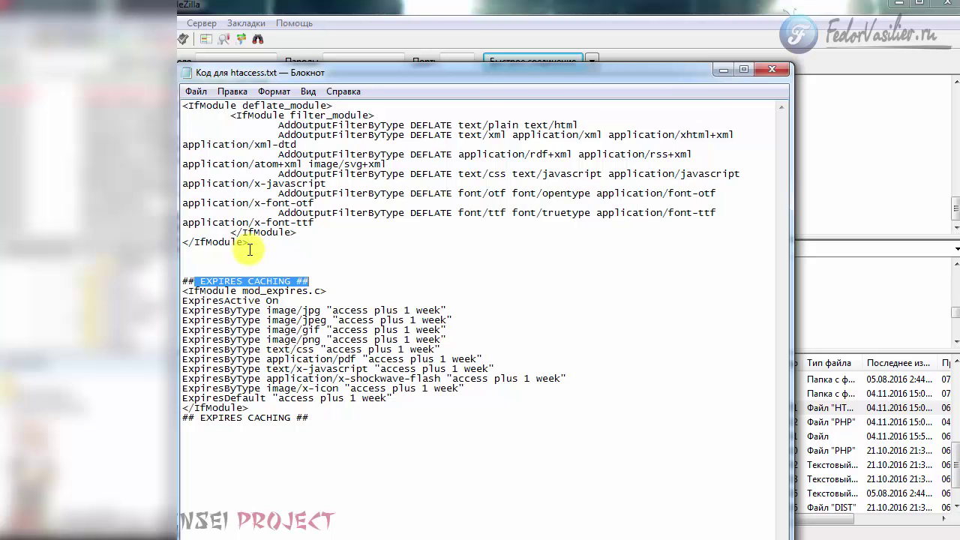
Copy all the code from the deflate_module block through the closing EXPIRES CACHING line and minimize "Код для htaccess.txt".
drag(318, 422, 188, 94)
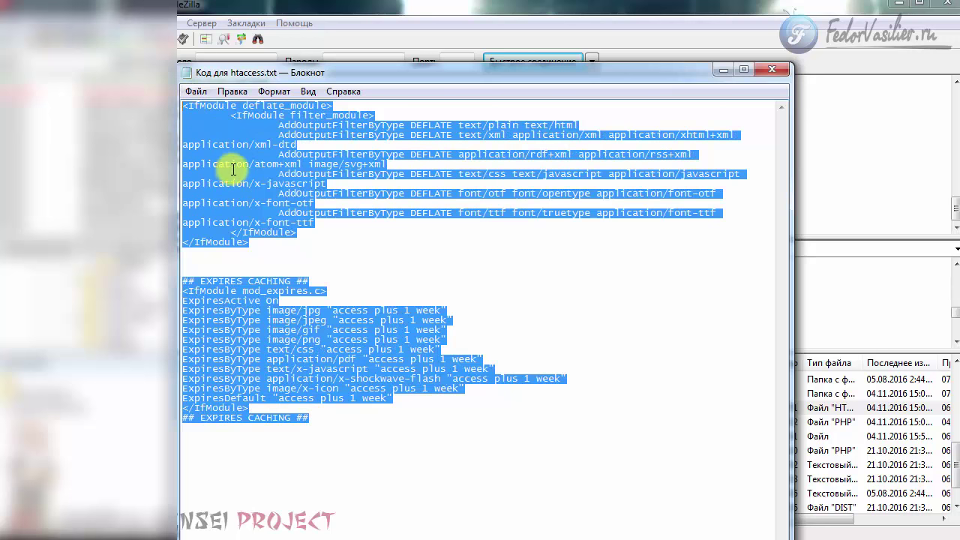
right_click(277, 167)
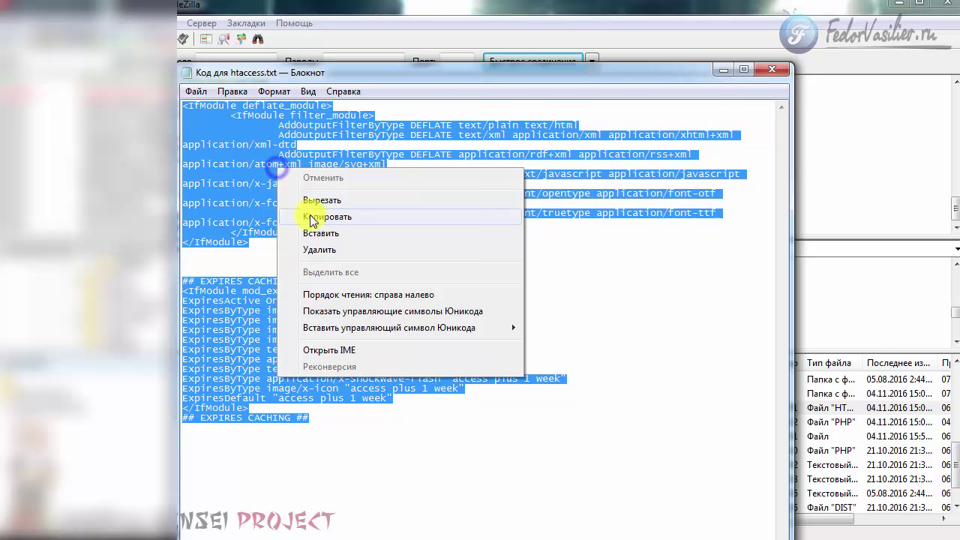
click(314, 216)
click(720, 71)
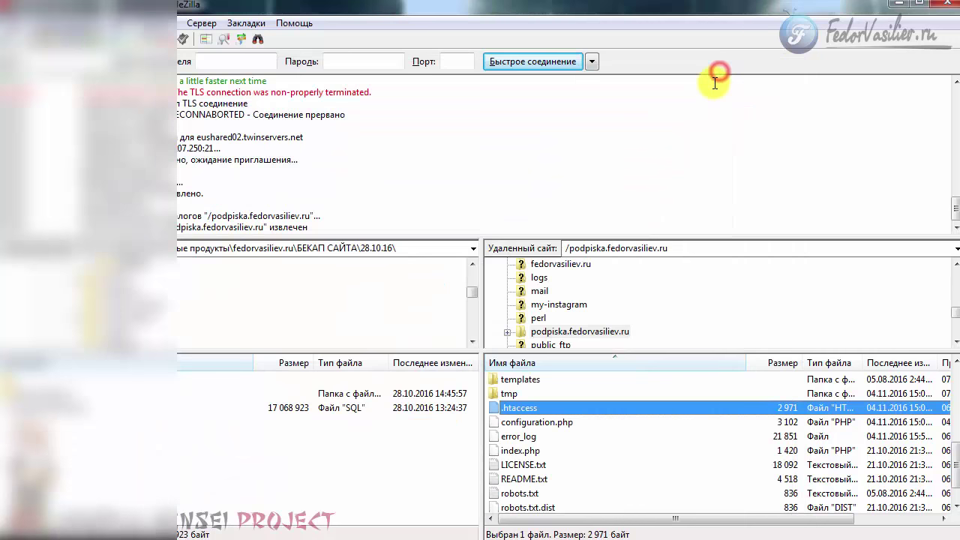
Open the remote .htaccess file of /podpiska.fedorvasiliev.ru for editing from FileZilla.
click(530, 422)
key(Escape)
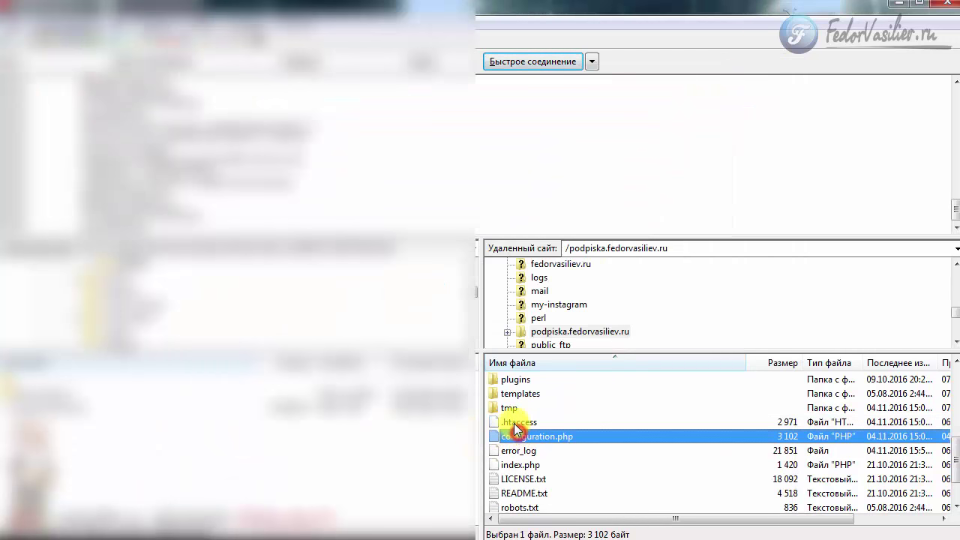
right_click(513, 423)
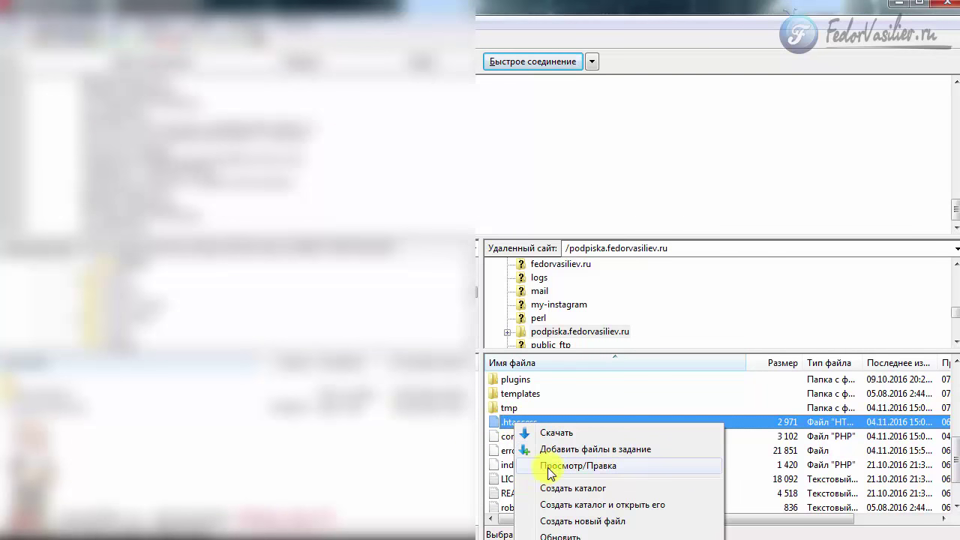
click(600, 466)
click(752, 491)
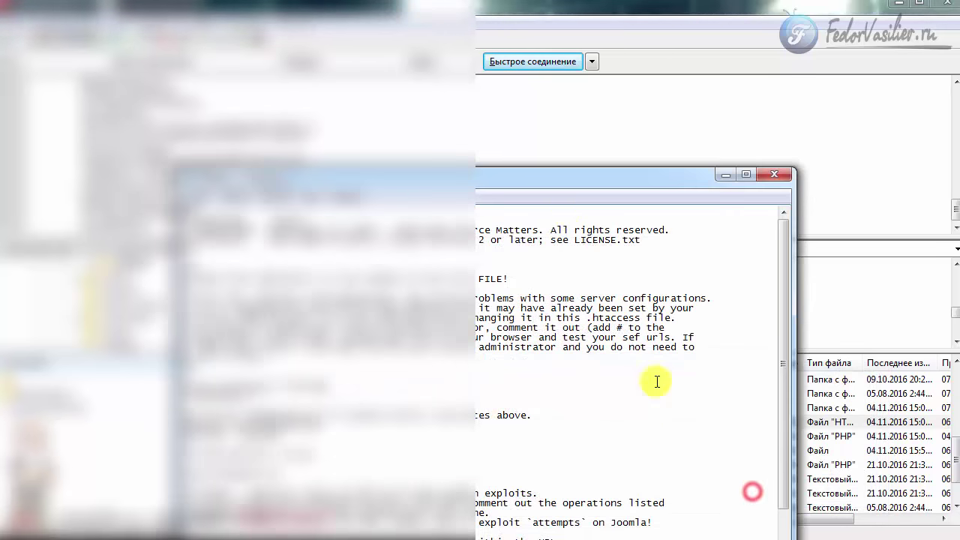
Paste the copied compression and caching code after the "End - Joomla! core SEF Section." line of .htaccess.
drag(556, 185, 564, 0)
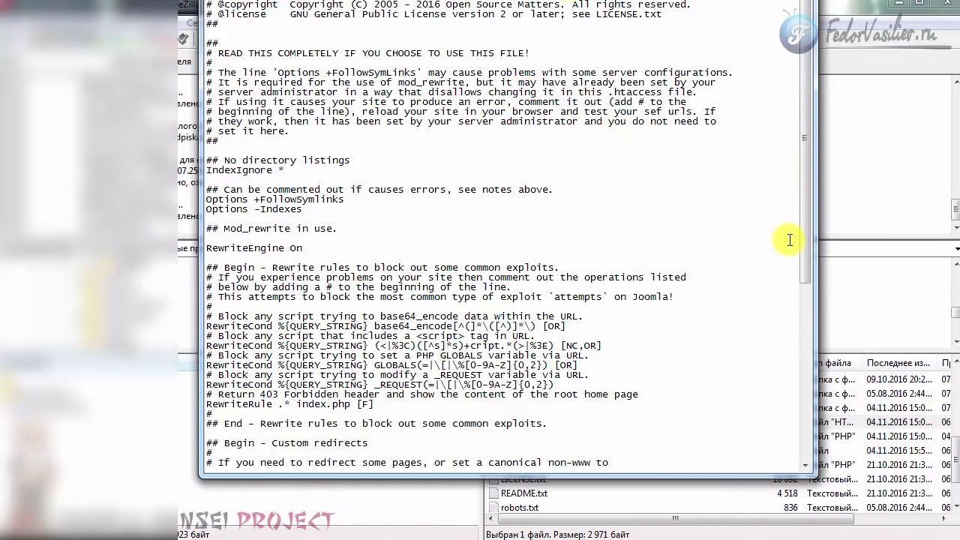
drag(806, 251, 811, 441)
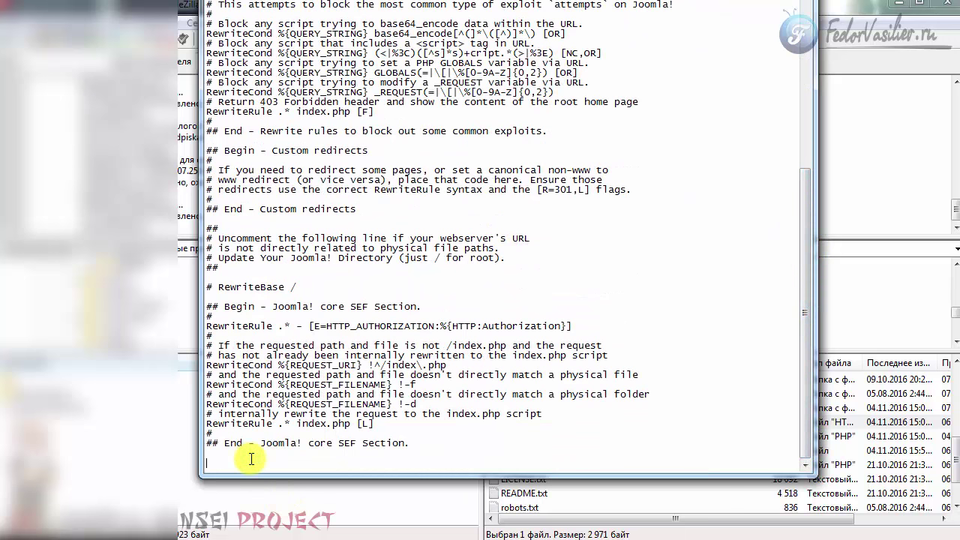
key(ctrl+v)
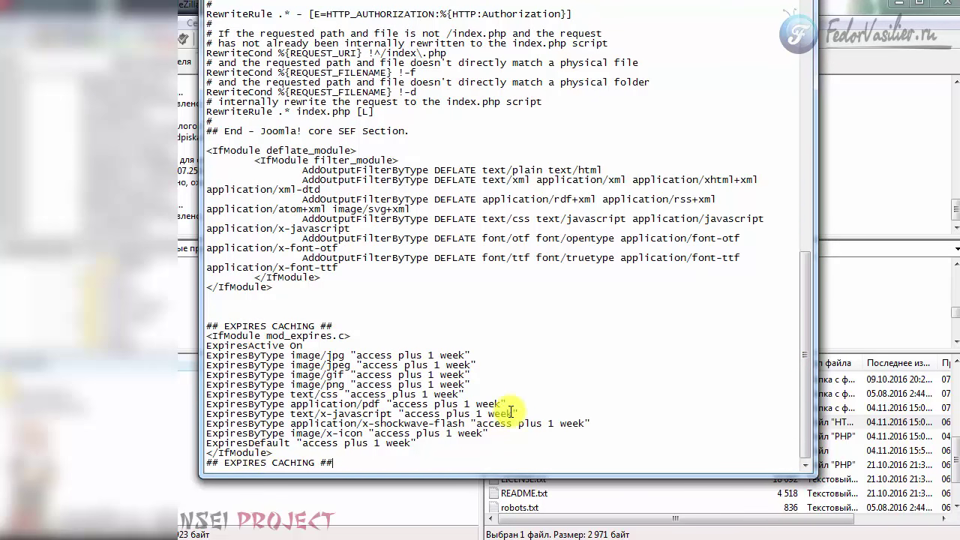
Close .htaccess saving the changes, and upload the edited file back to the server.
click(773, 2)
click(230, 337)
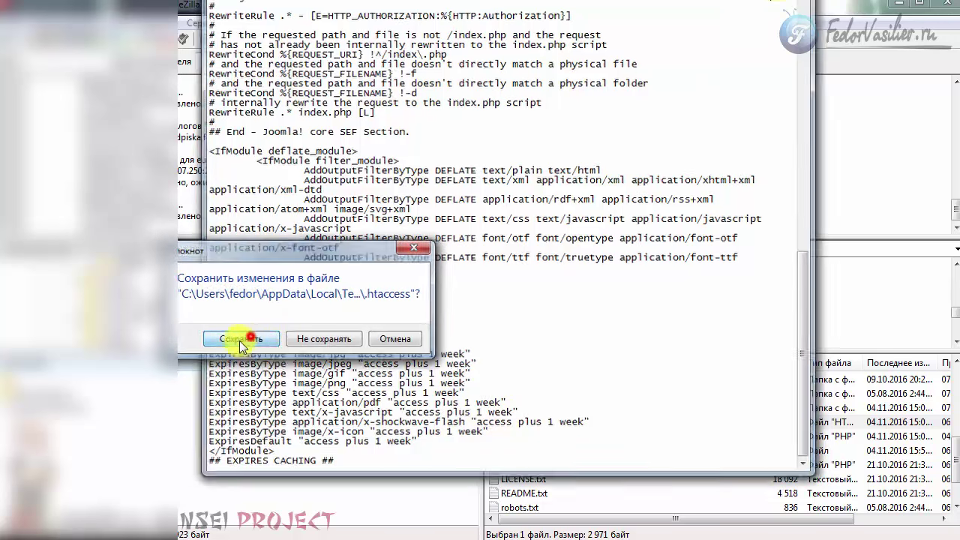
click(463, 412)
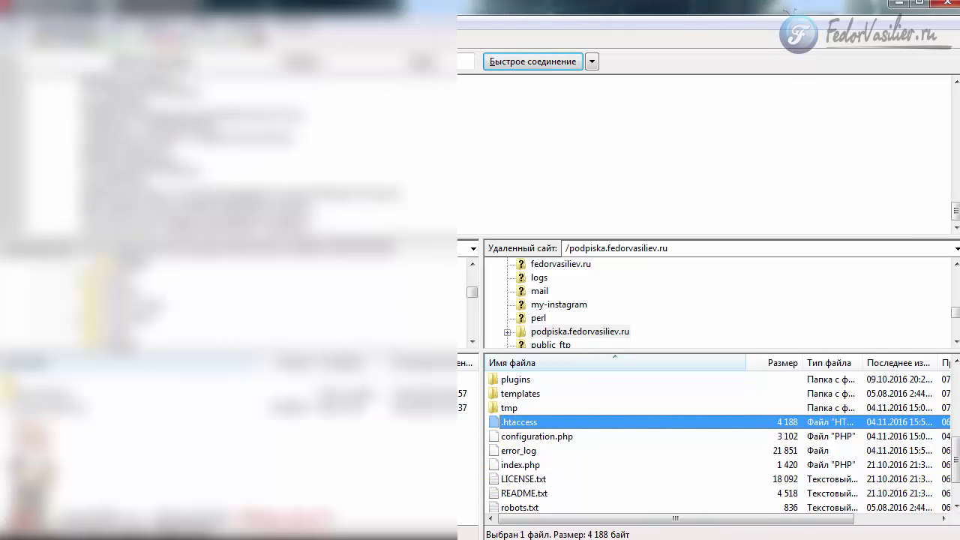
key(alt+Tab)
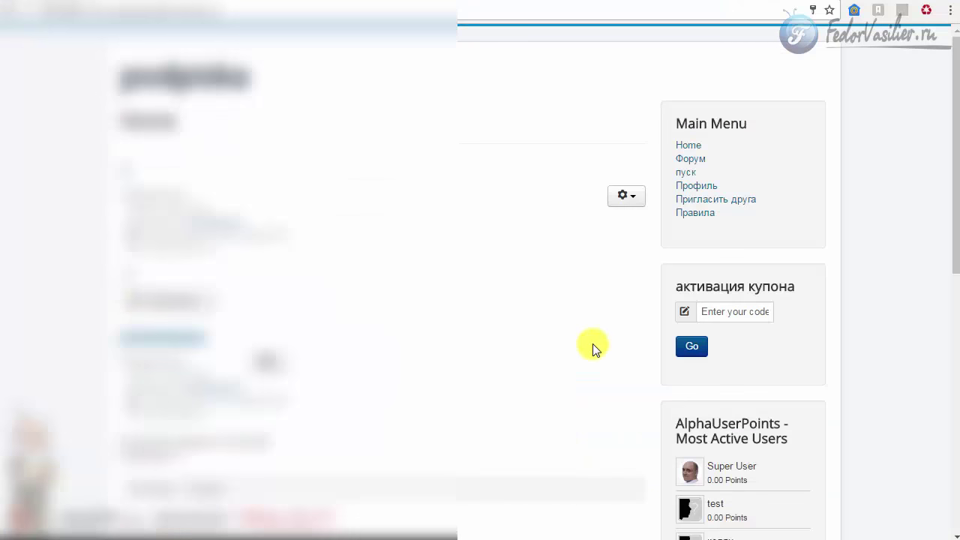
key(ctrl+Tab)
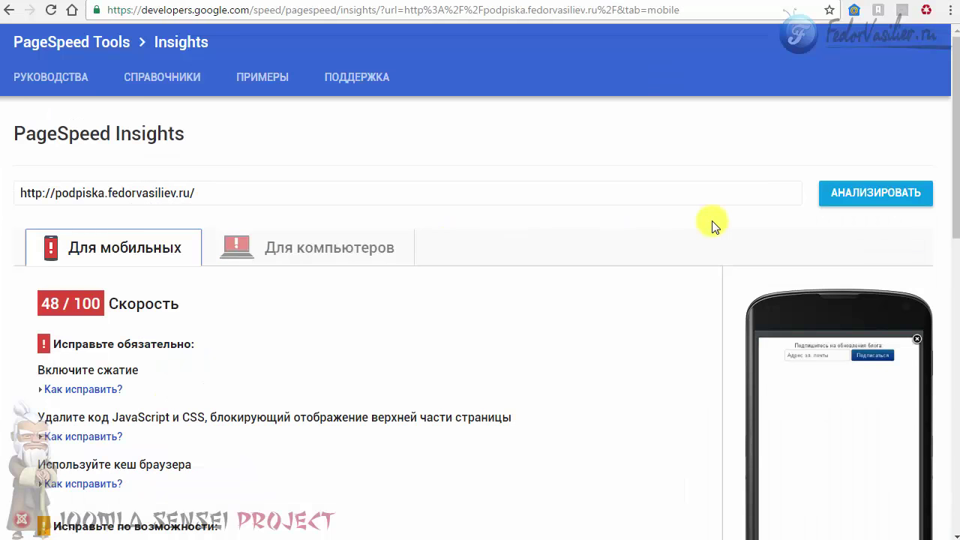
scroll(956, 223, down, 2)
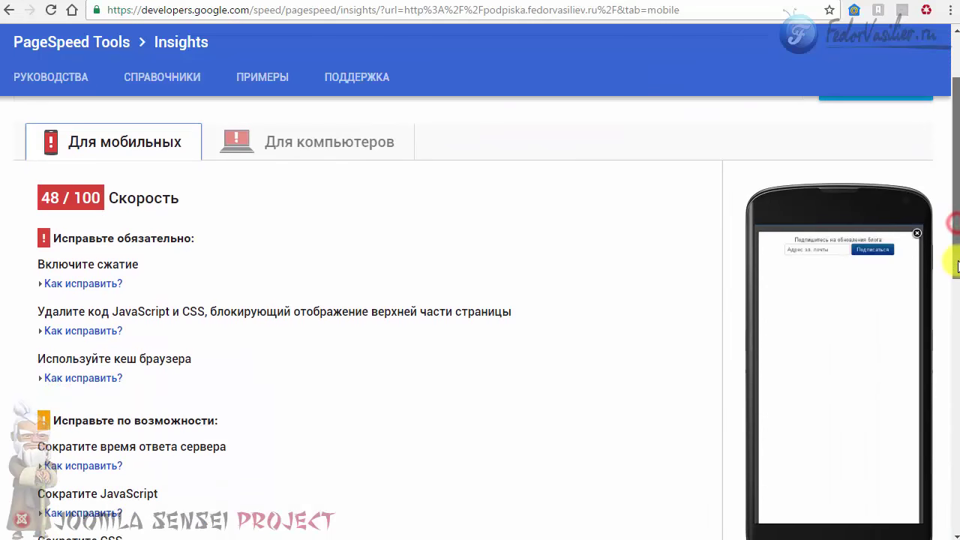
scroll(956, 223, up, 2)
click(38, 256)
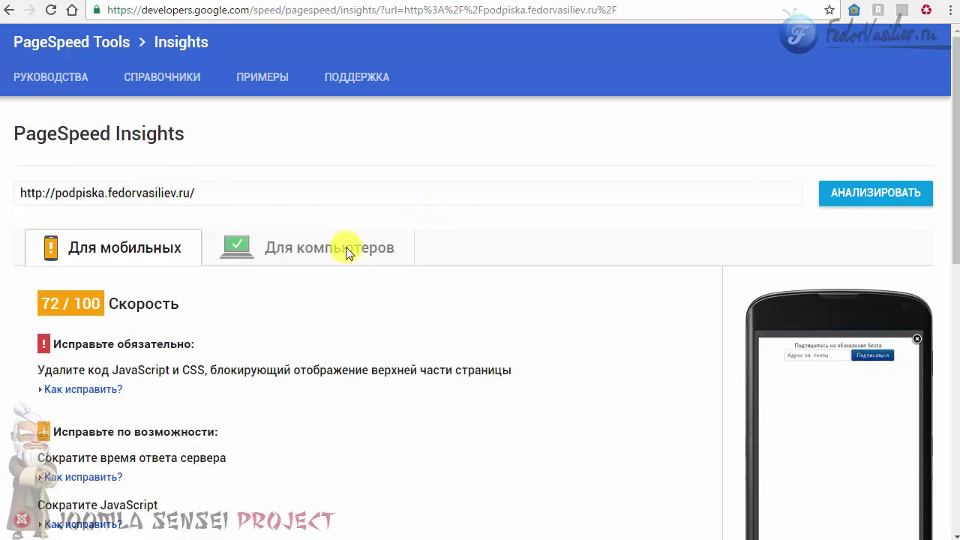
Highlight the new mobile speed score and switch to the desktop report to check its score.
scroll(223, 339, down, 1)
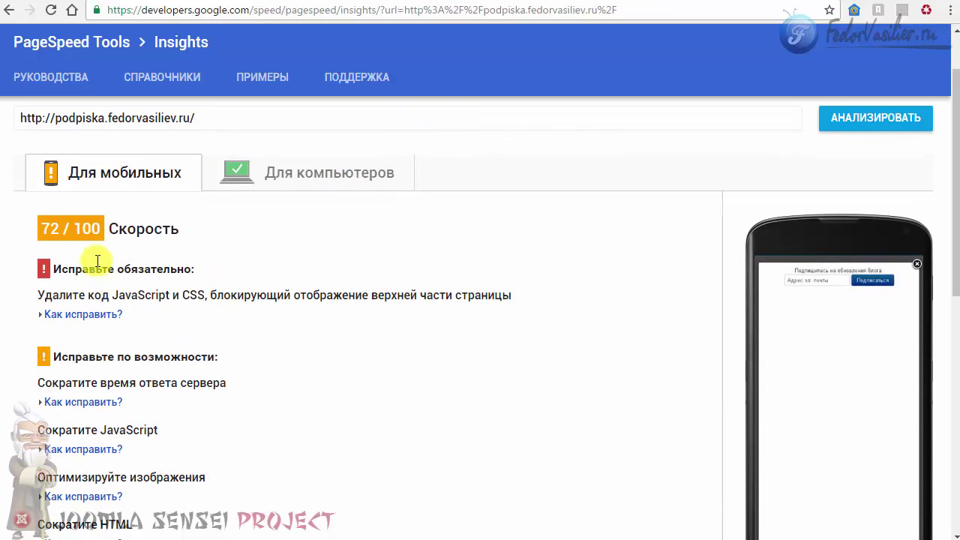
drag(39, 228, 106, 237)
click(219, 232)
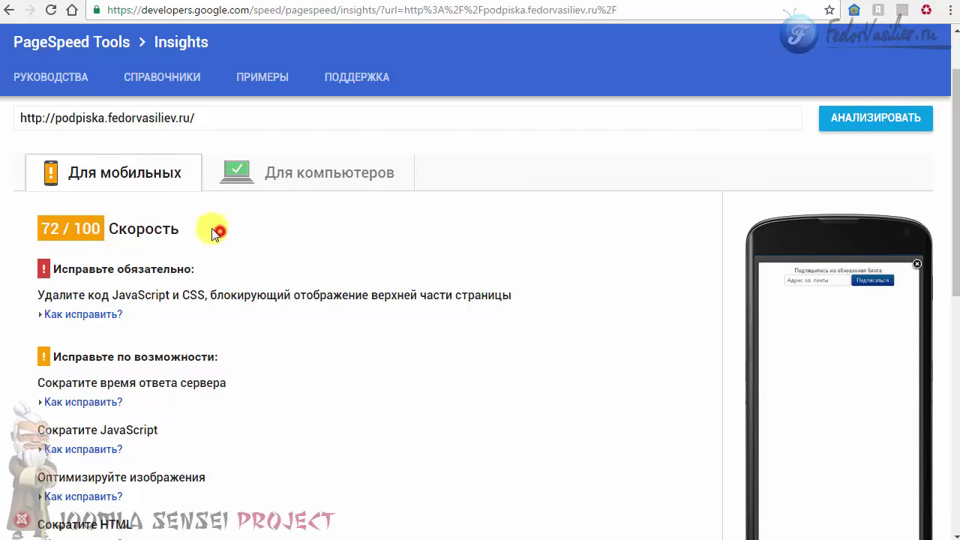
click(296, 188)
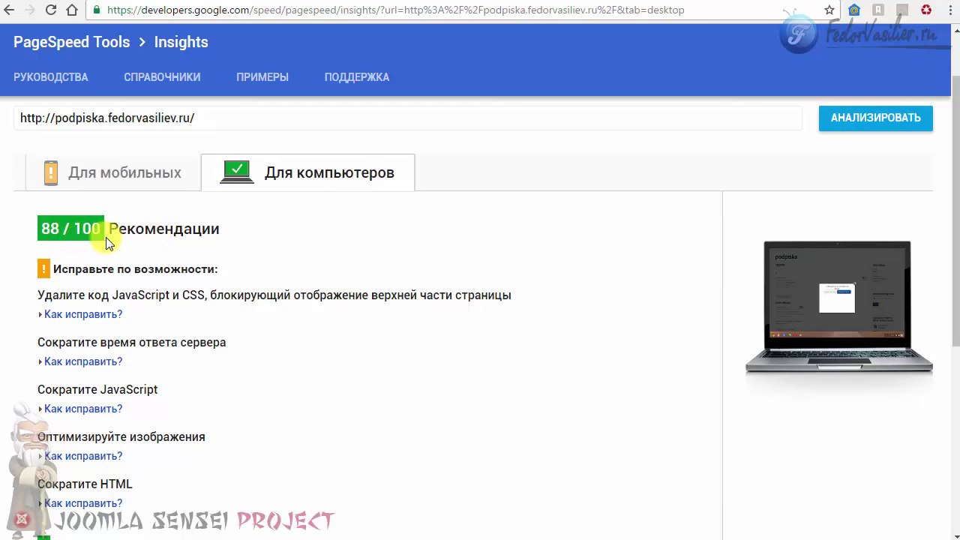
Review the remaining recommendations in the mobile report and compare them with those in the desktop report.
click(86, 176)
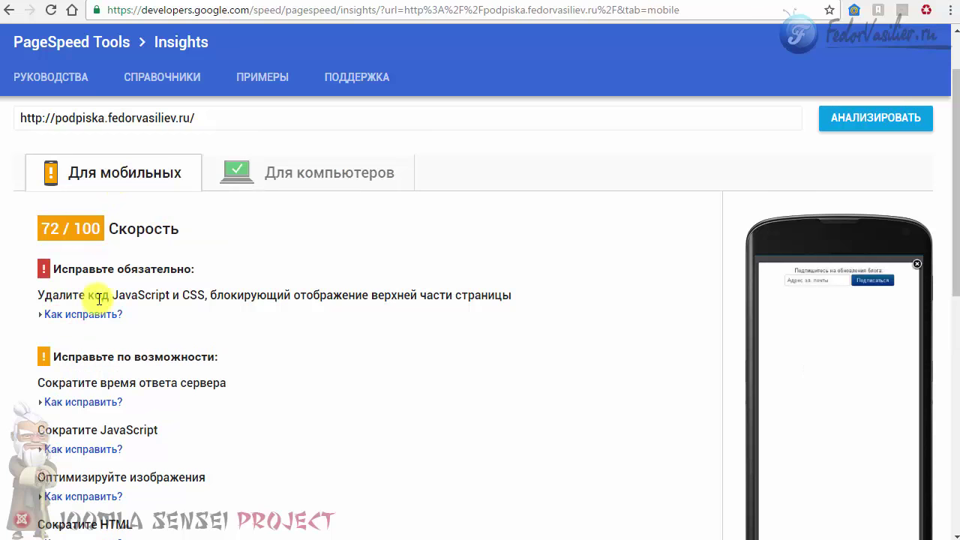
scroll(284, 354, down, 3)
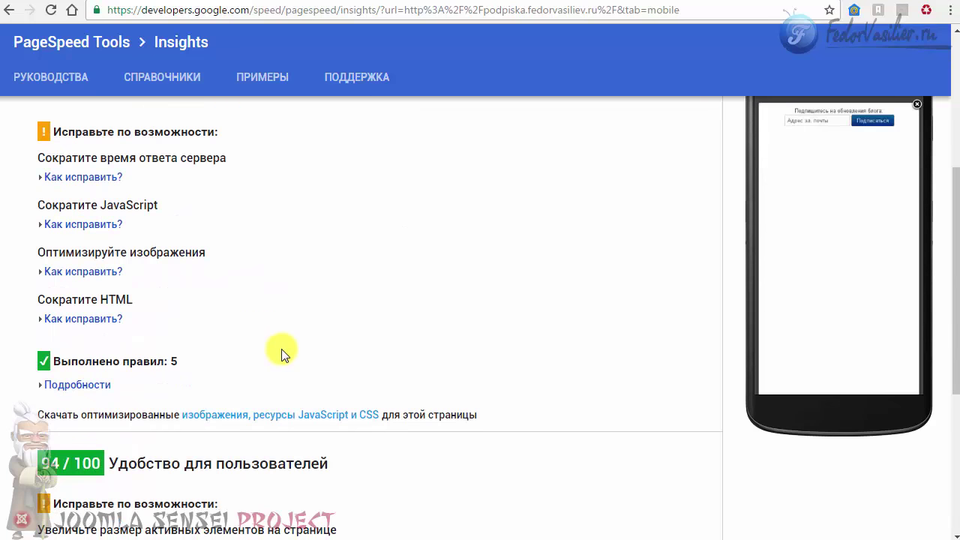
scroll(283, 354, up, 3)
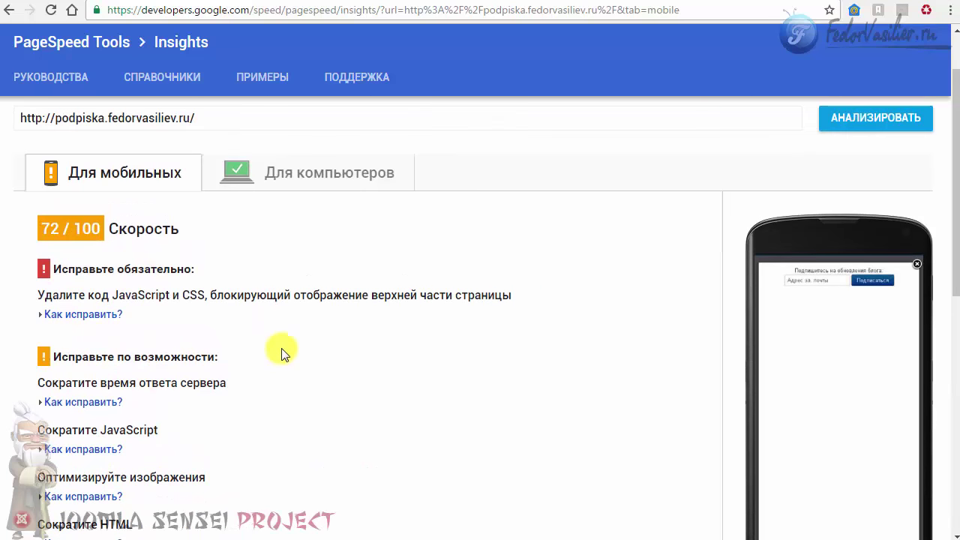
click(276, 177)
scroll(229, 315, down, 2)
scroll(230, 315, up, 3)
click(113, 253)
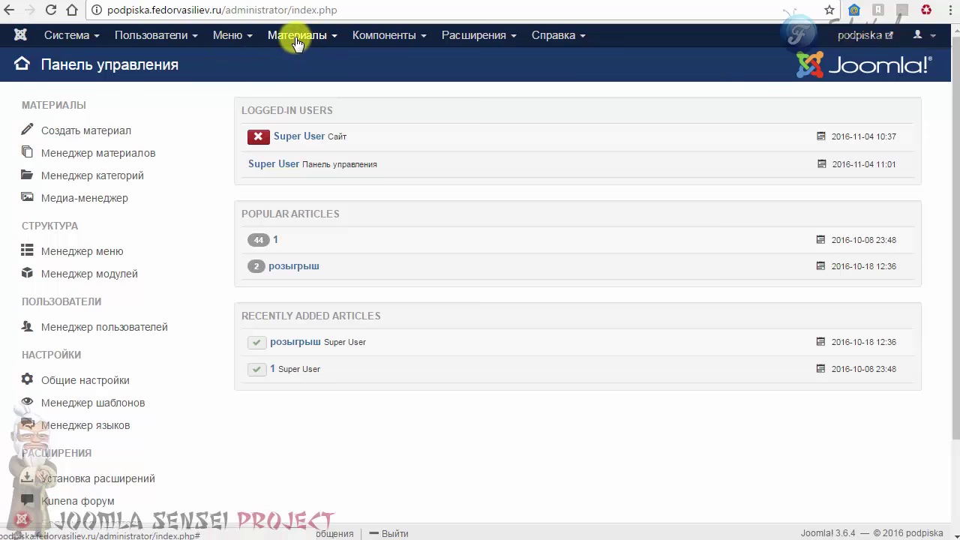
Open the plugin manager in the podpiska Joomla administrator, open the System - AlphaUserPoints plugin and close it properly.
click(475, 36)
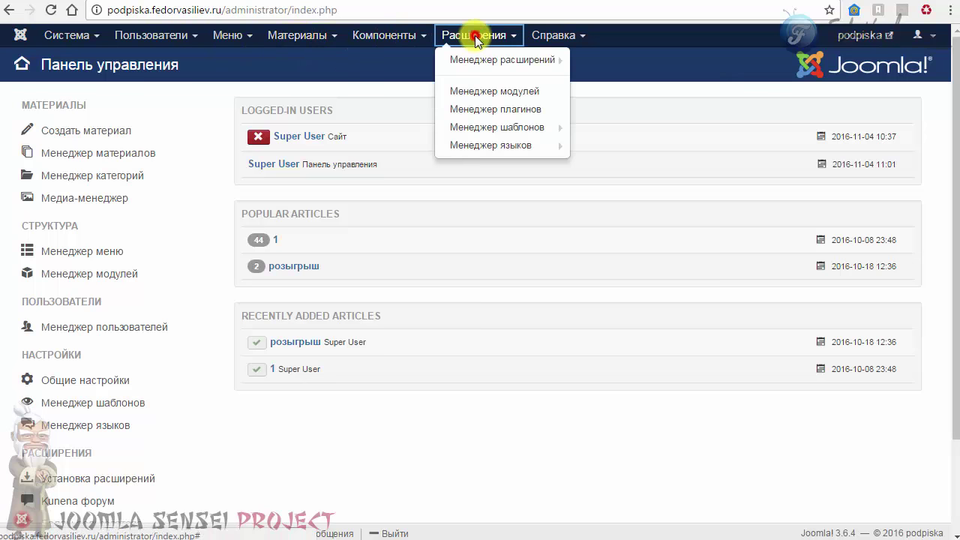
click(491, 109)
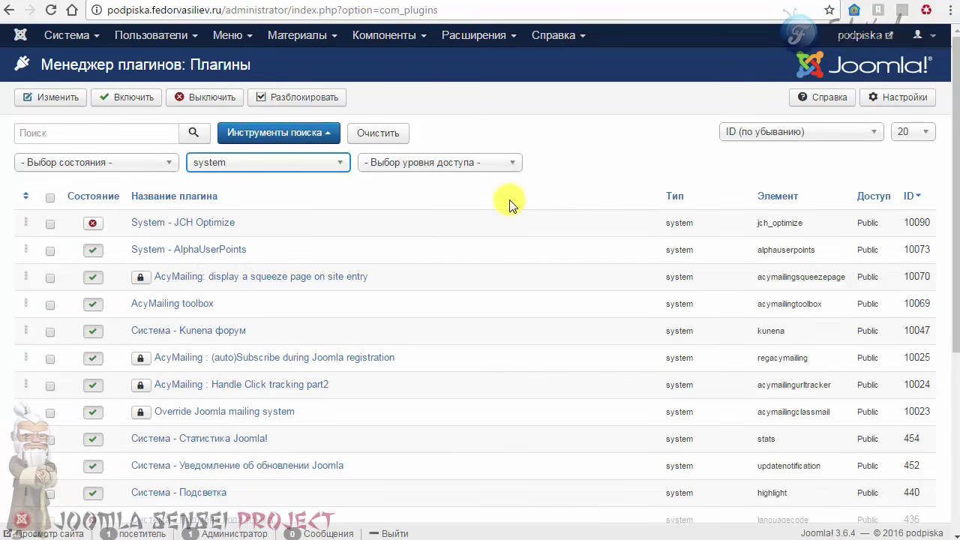
click(188, 249)
click(291, 99)
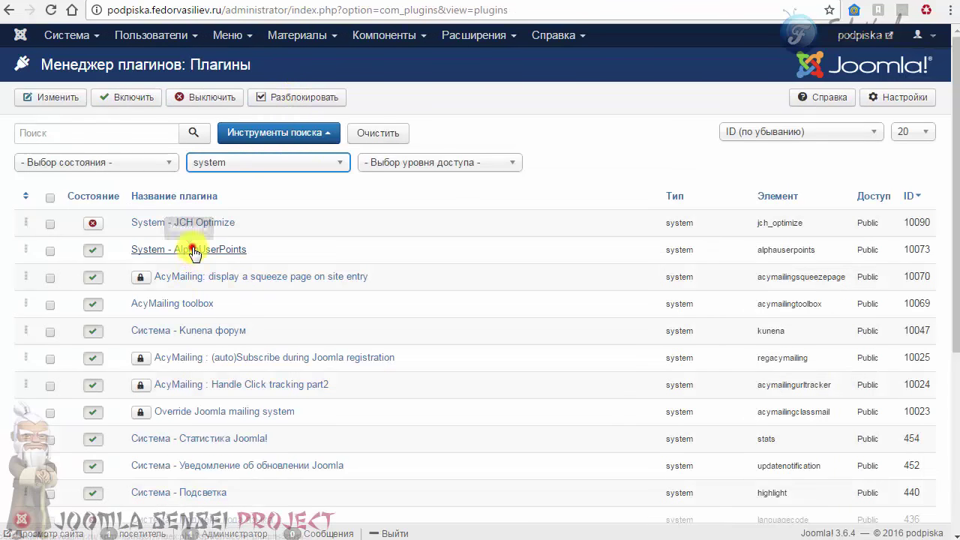
Try to reopen the System - AlphaUserPoints plugin from the list and highlight the error notice.
click(189, 249)
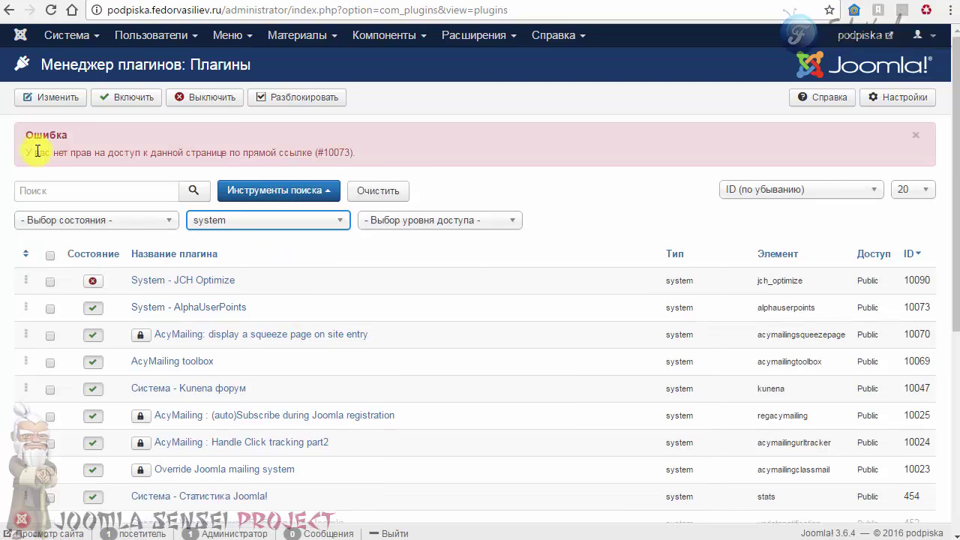
drag(25, 132, 357, 156)
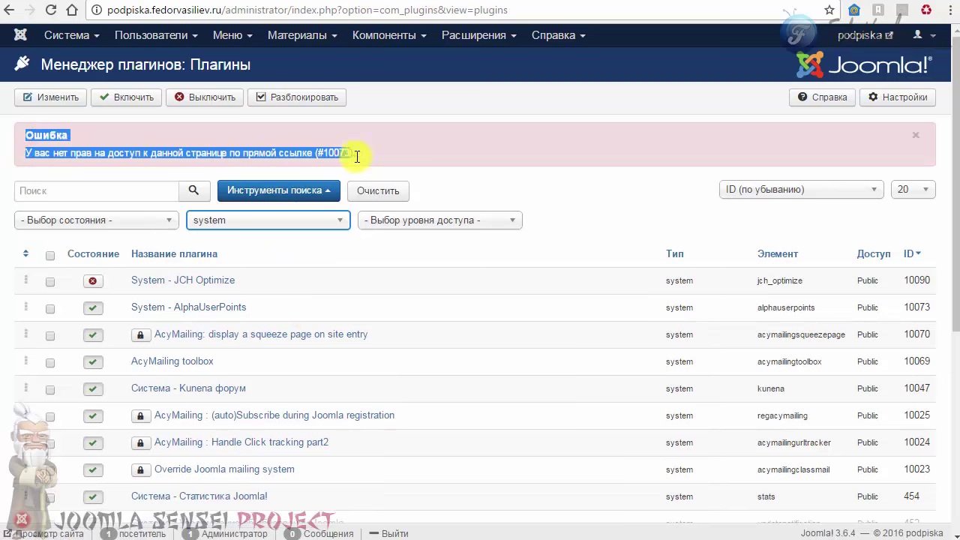
click(363, 151)
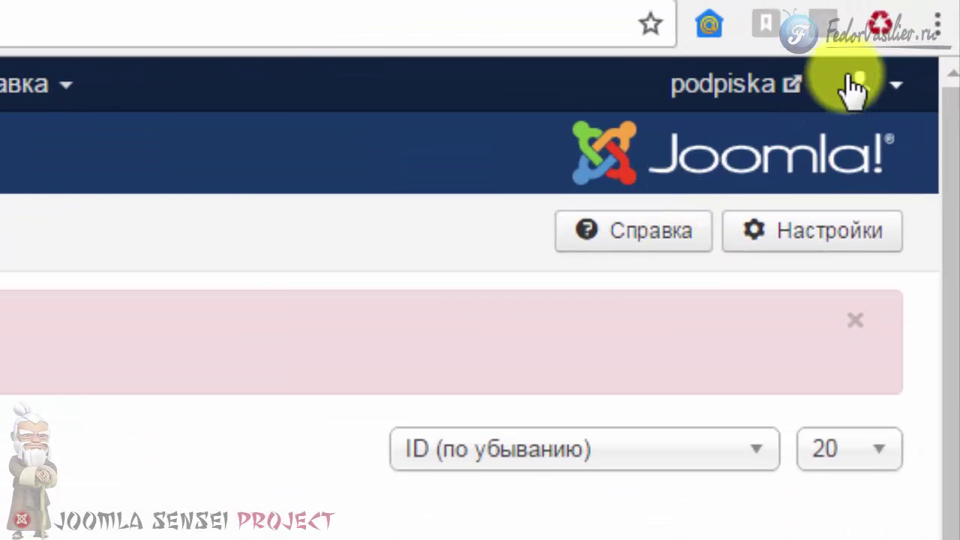
Open the System - AlphaUserPoints plugin for editing and go back to the previous page without closing the plugin.
click(882, 38)
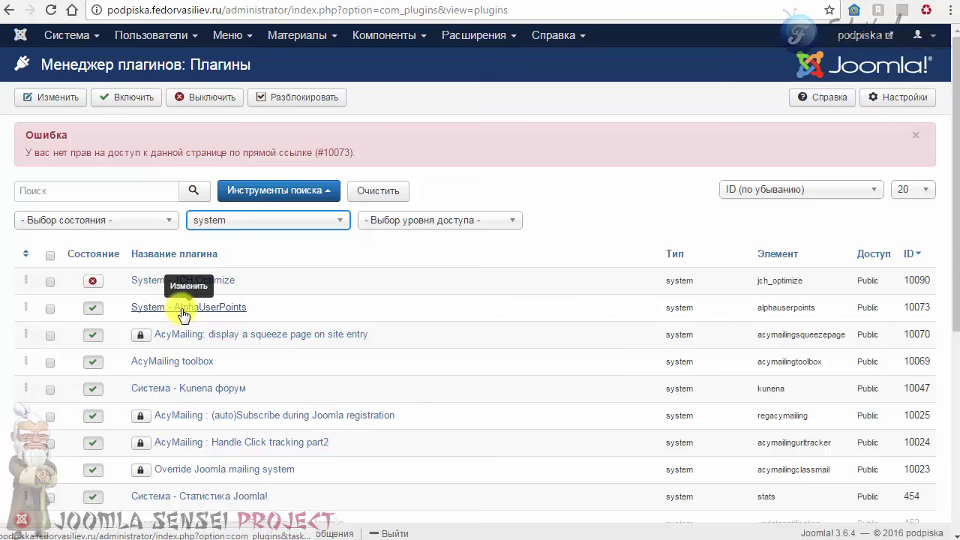
click(181, 308)
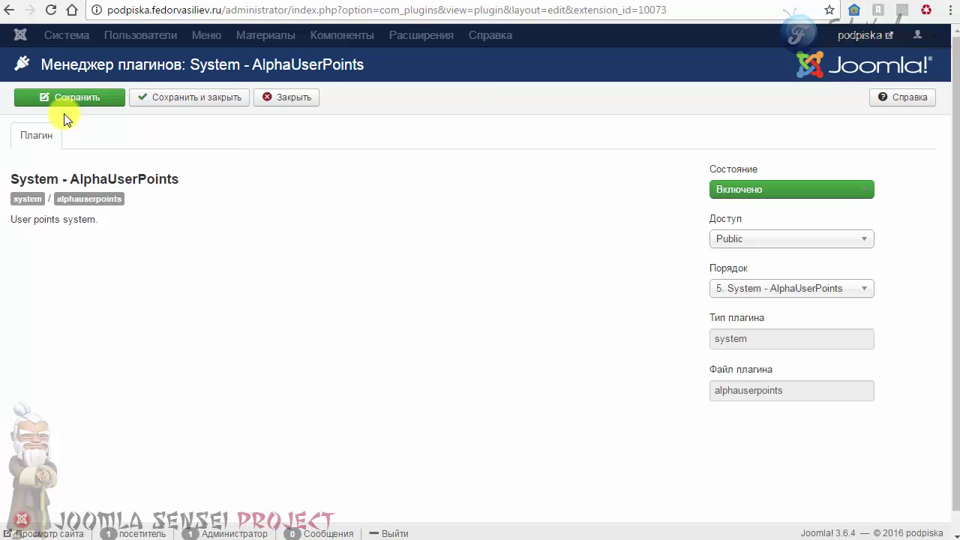
click(6, 11)
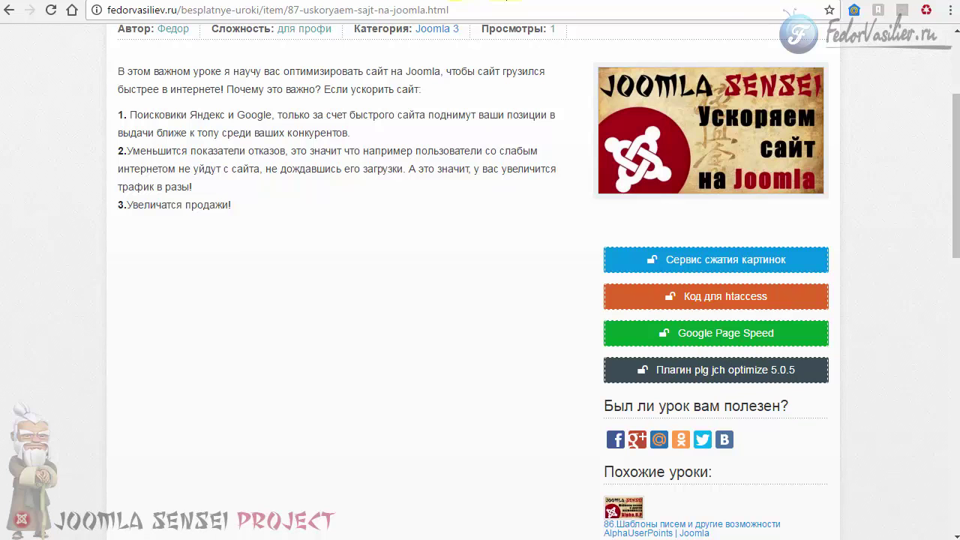
Open the System - JCH Optimize plugin from the podpiska plugin manager and set its state to enabled.
click(615, 6)
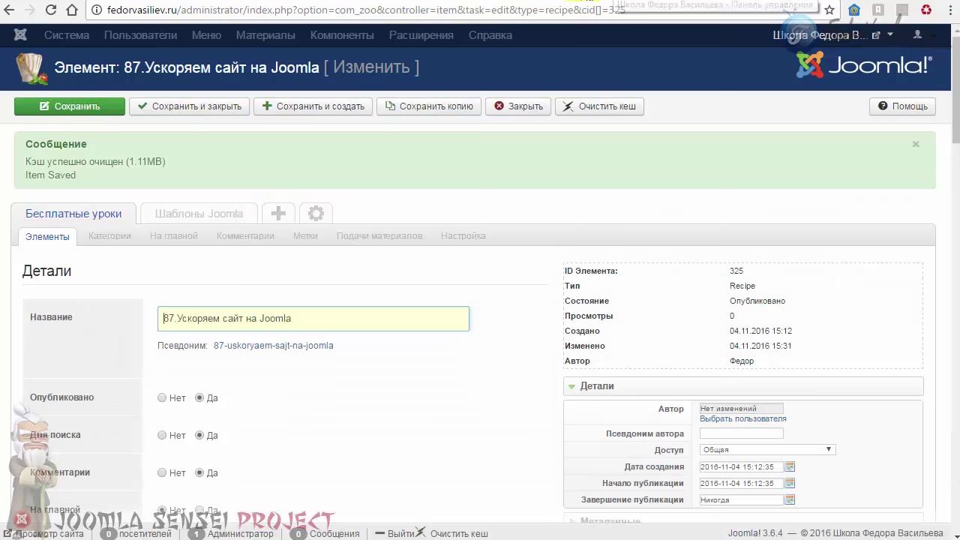
click(379, 2)
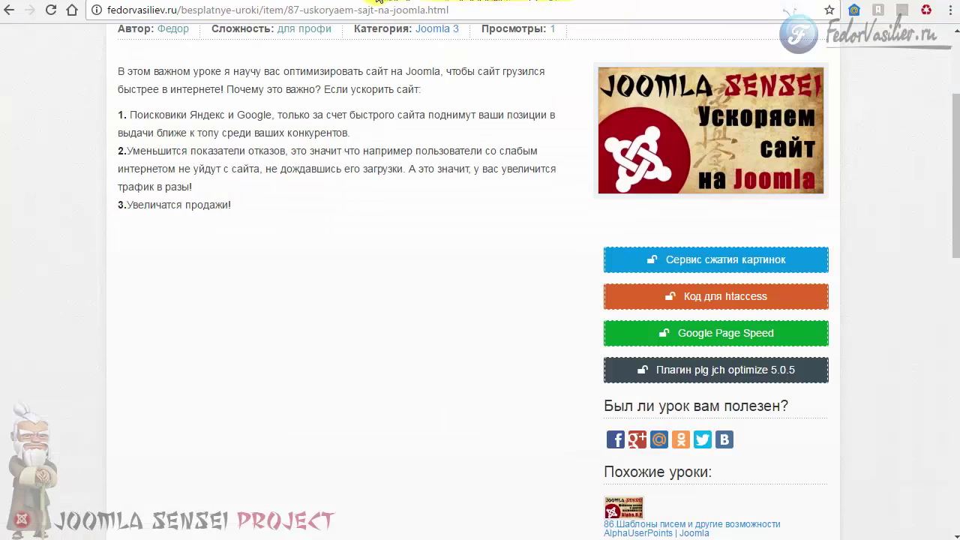
click(345, 2)
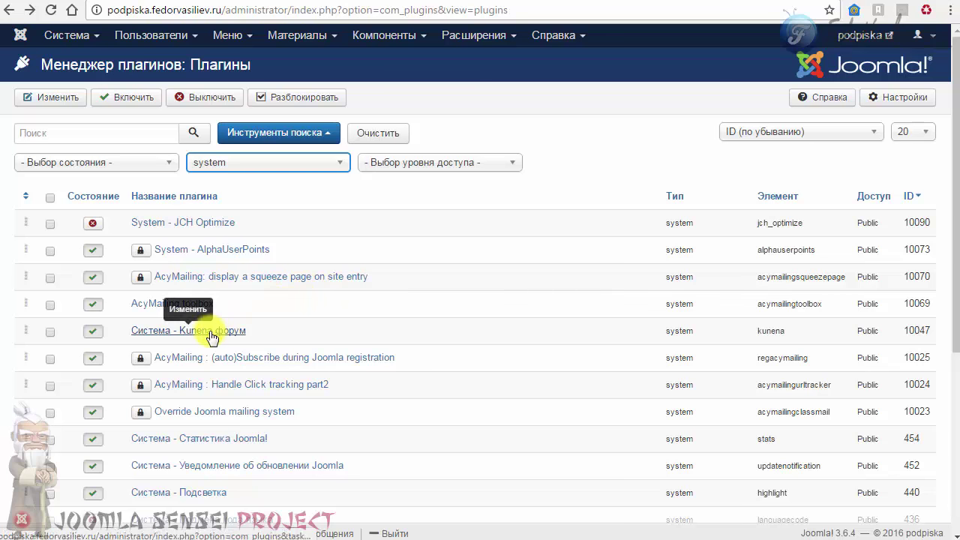
click(188, 227)
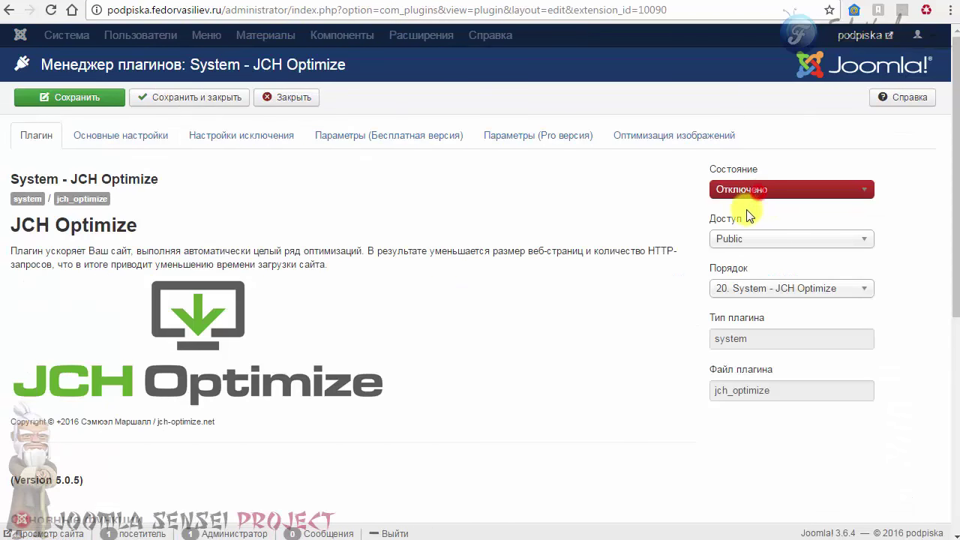
click(863, 190)
click(748, 206)
Look over the plugin's main features and set Включить to Да for combining CSS and JavaScript files in the basic settings.
scroll(501, 296, down, 1)
scroll(501, 296, down, 3)
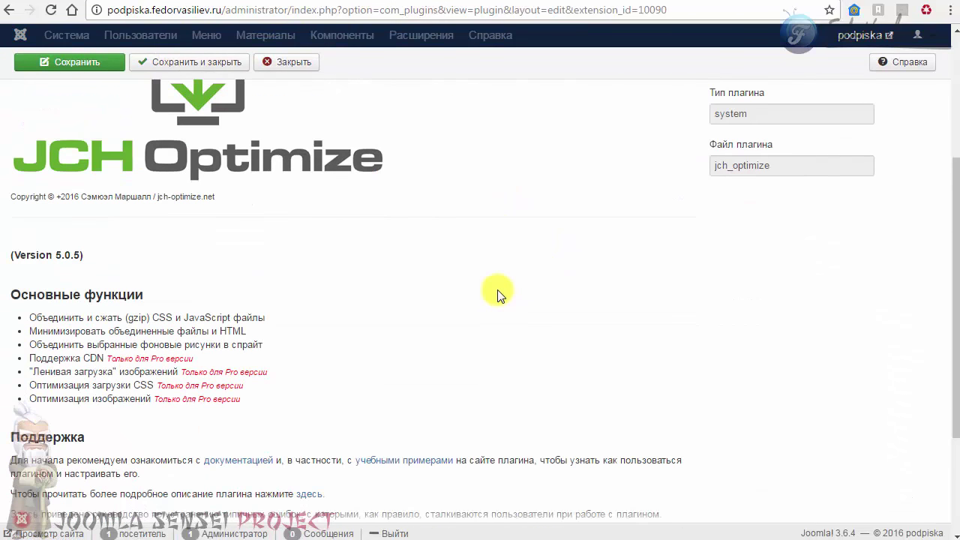
scroll(493, 289, up, 3)
click(120, 135)
click(240, 280)
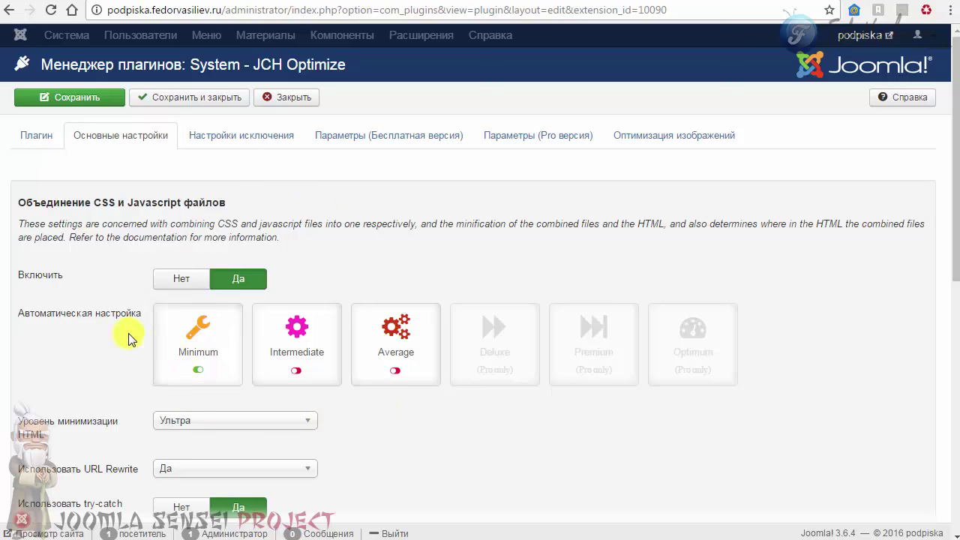
mouse_move(104, 323)
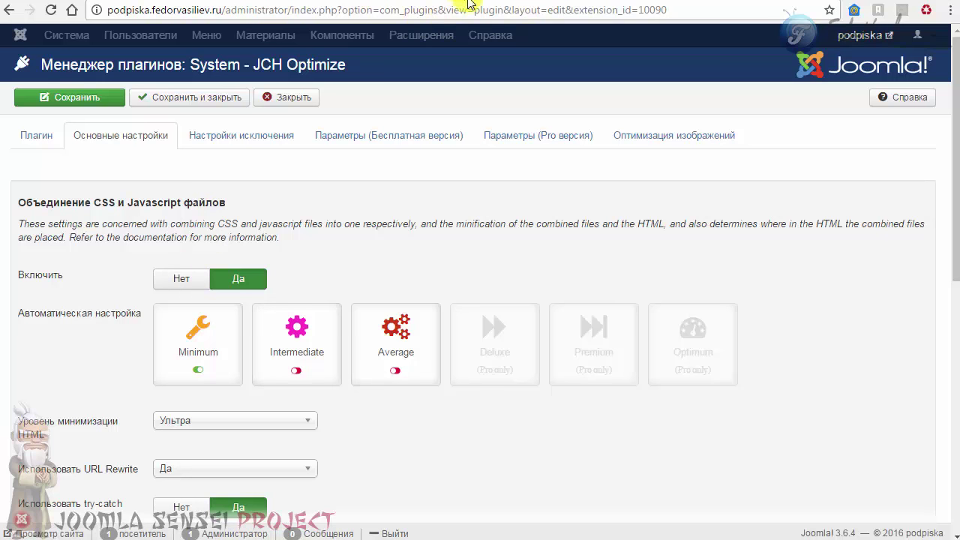
Switch to the podpiska site's front end and look over the home page articles, menu and side modules.
key(ctrl+Tab)
key(ctrl+Tab)
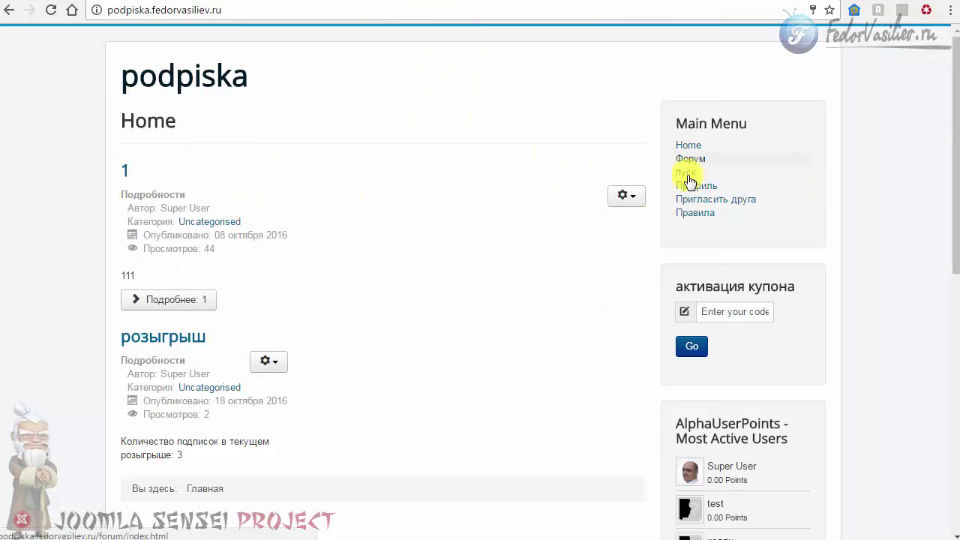
scroll(665, 244, down, 7)
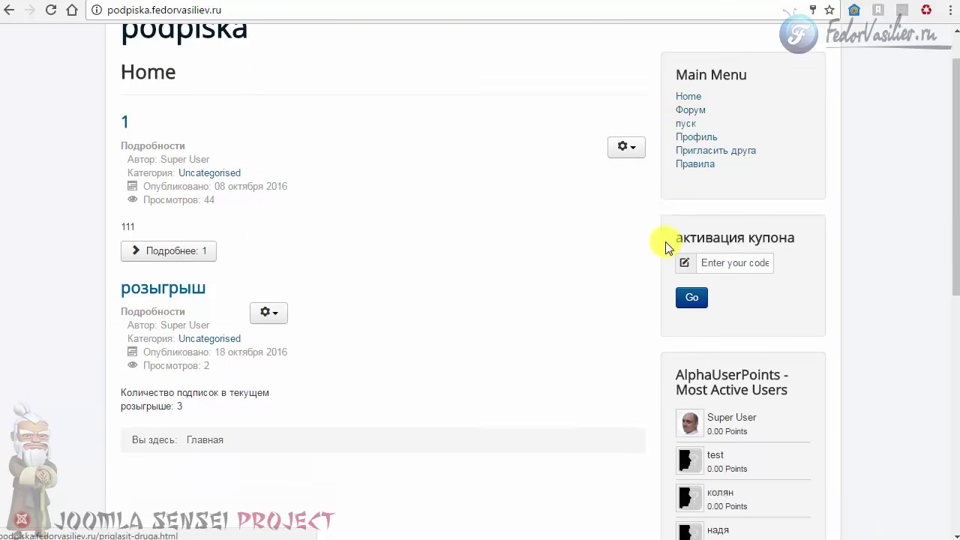
scroll(666, 244, up, 4)
scroll(666, 241, up, 1)
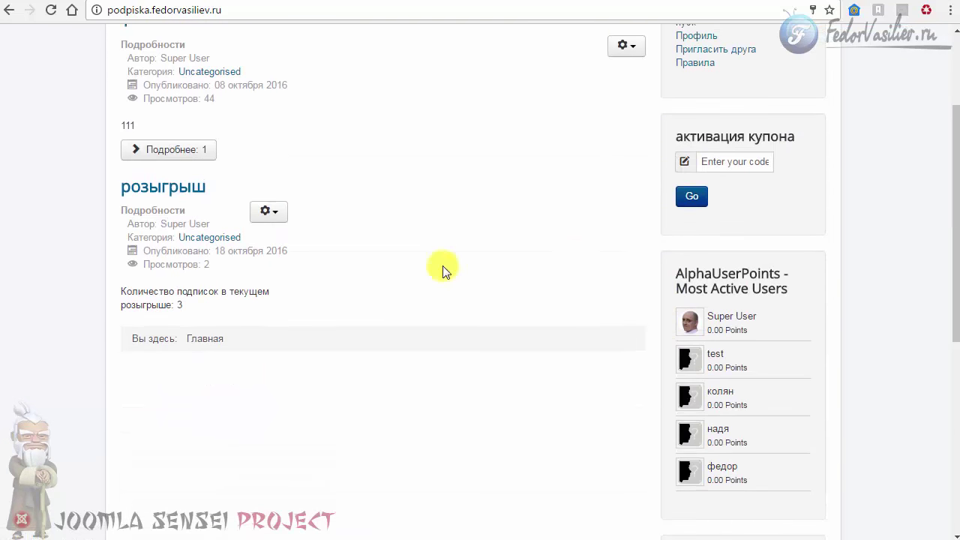
scroll(189, 292, up, 1)
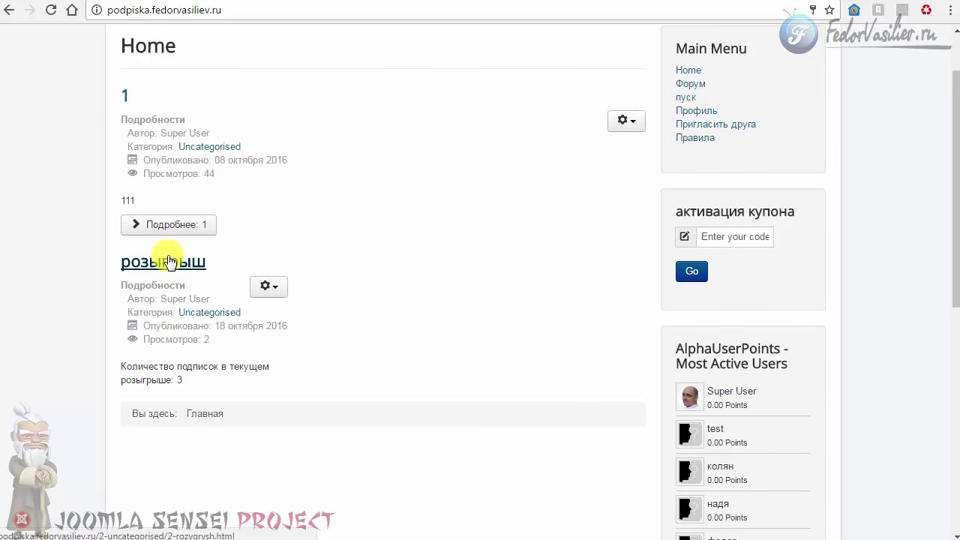
scroll(169, 261, up, 1)
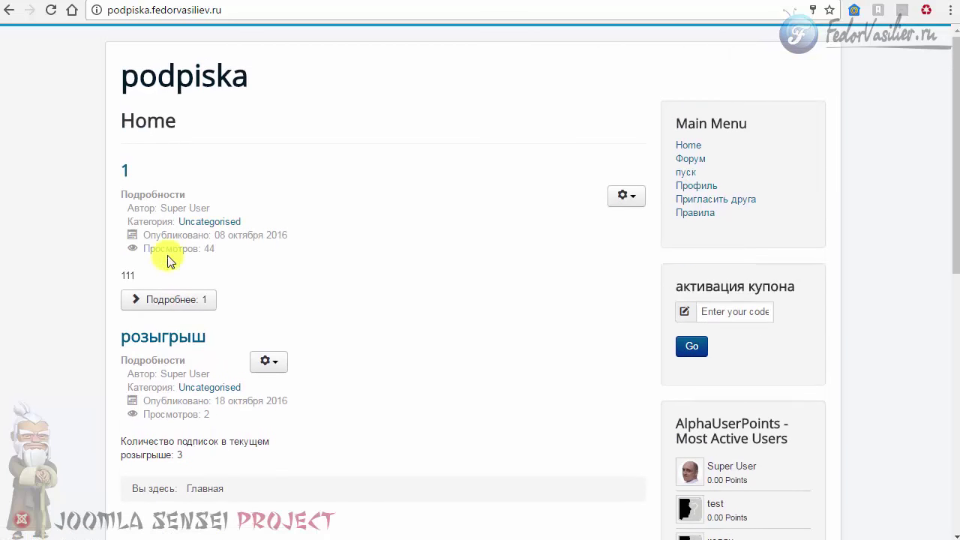
Open the site's forum and examine its categories, user block and side modules for correct display.
click(686, 158)
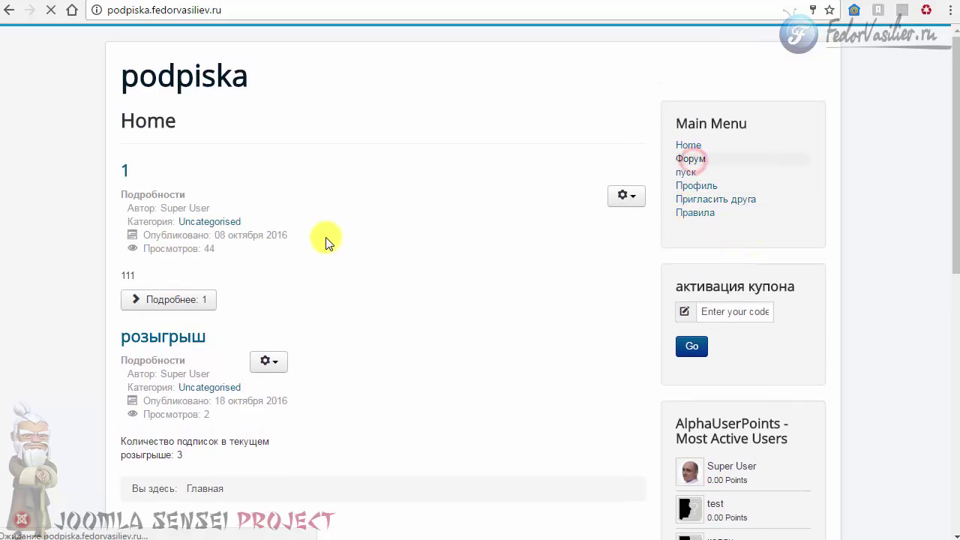
scroll(225, 335, down, 4)
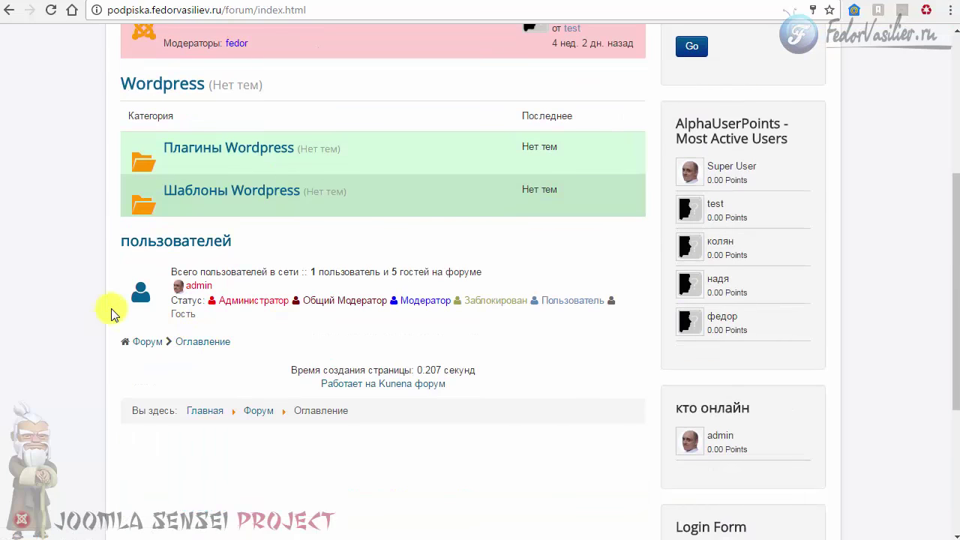
scroll(398, 337, up, 1)
scroll(259, 276, up, 2)
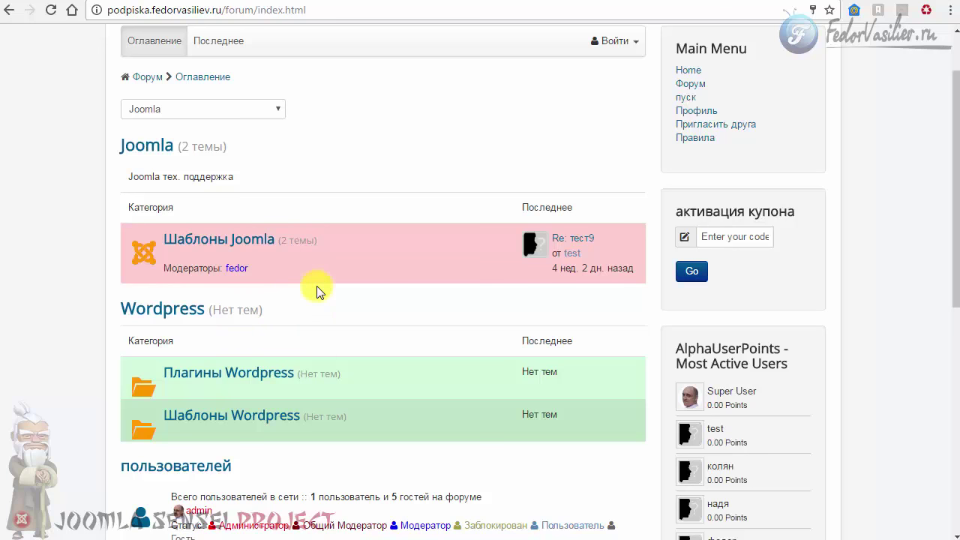
scroll(705, 236, up, 1)
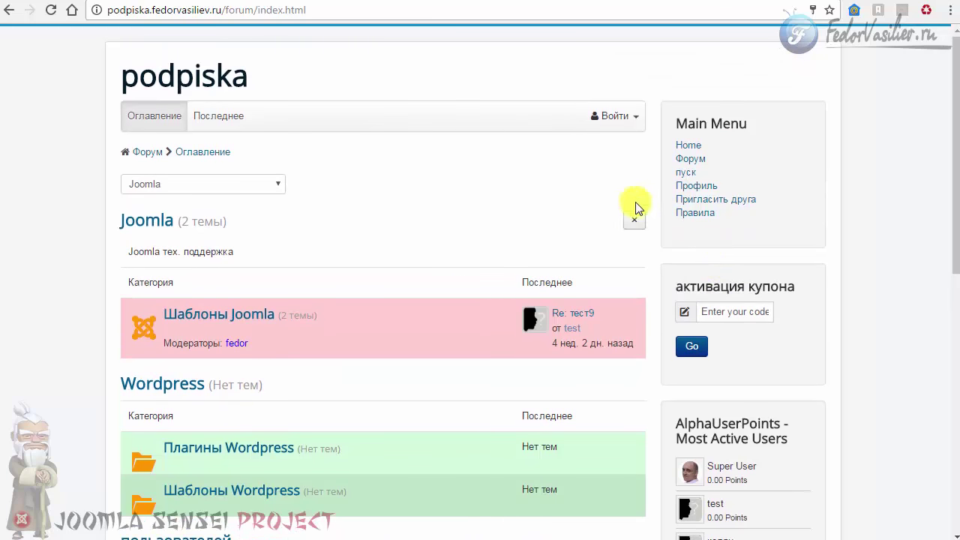
Return to the JCH Optimize settings, apply the Average automatic configuration and highlight the confirmation message.
click(358, 1)
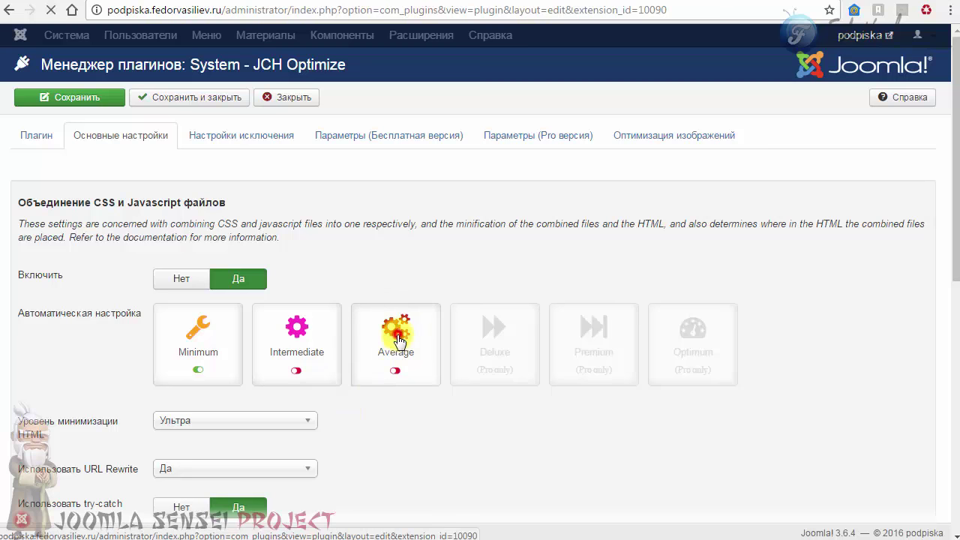
click(393, 382)
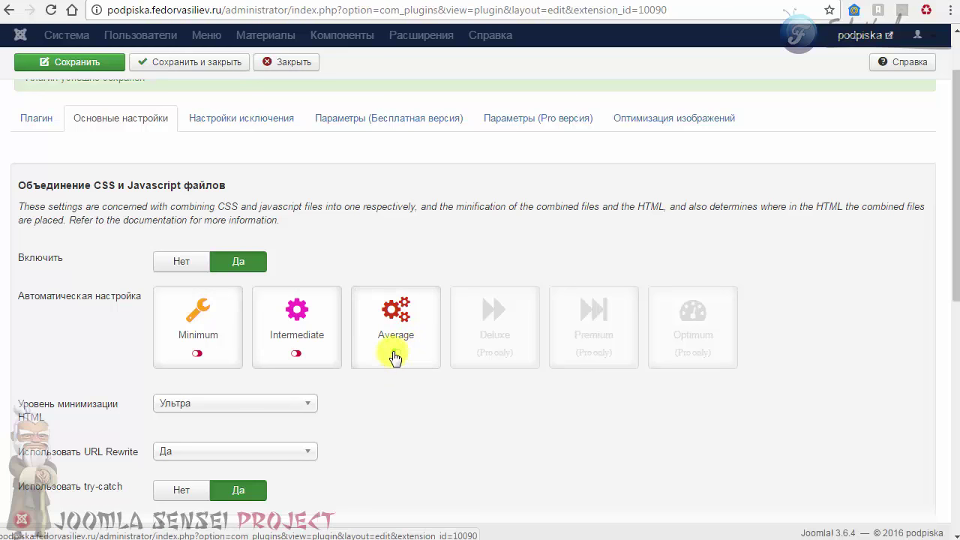
scroll(353, 330, up, 1)
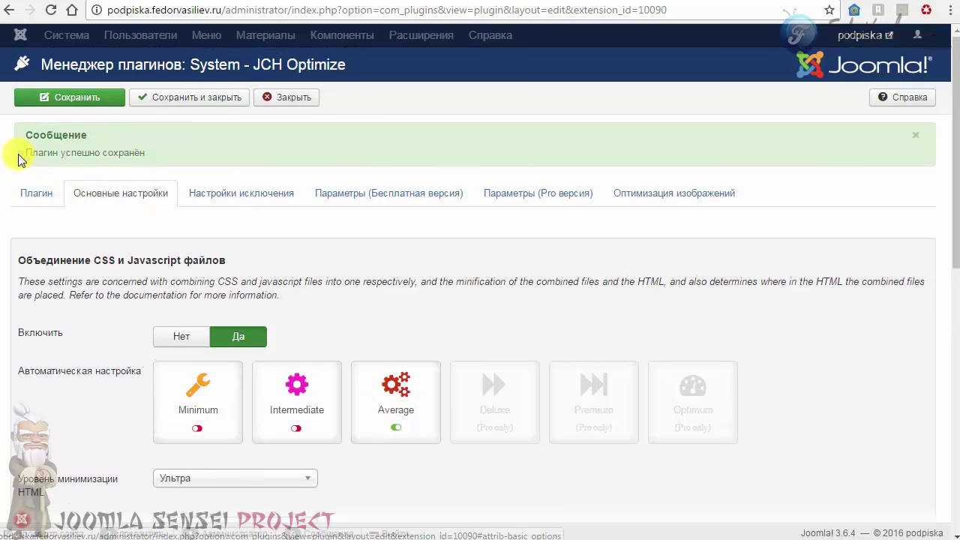
drag(22, 153, 147, 152)
scroll(417, 355, down, 1)
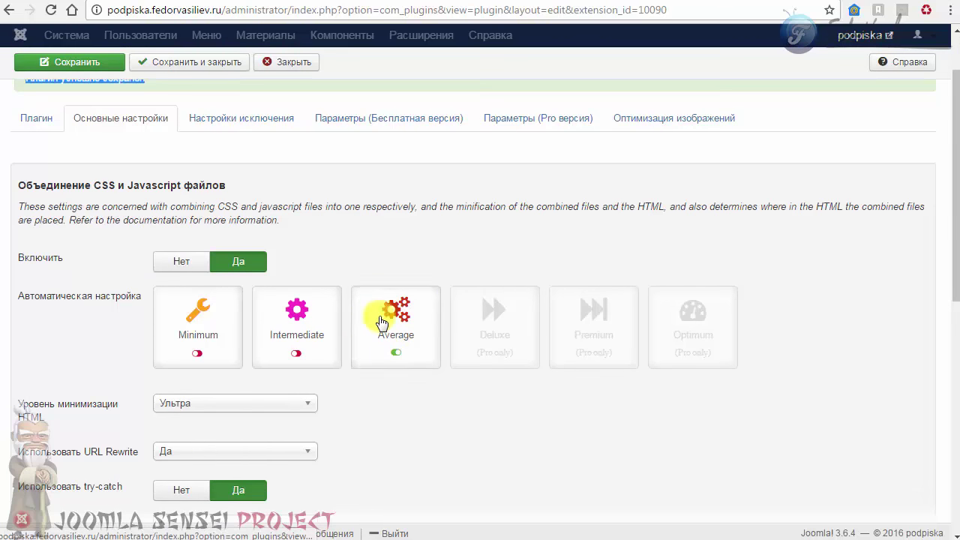
Try the Базовый HTML minification level and display the other available levels.
click(191, 403)
click(255, 420)
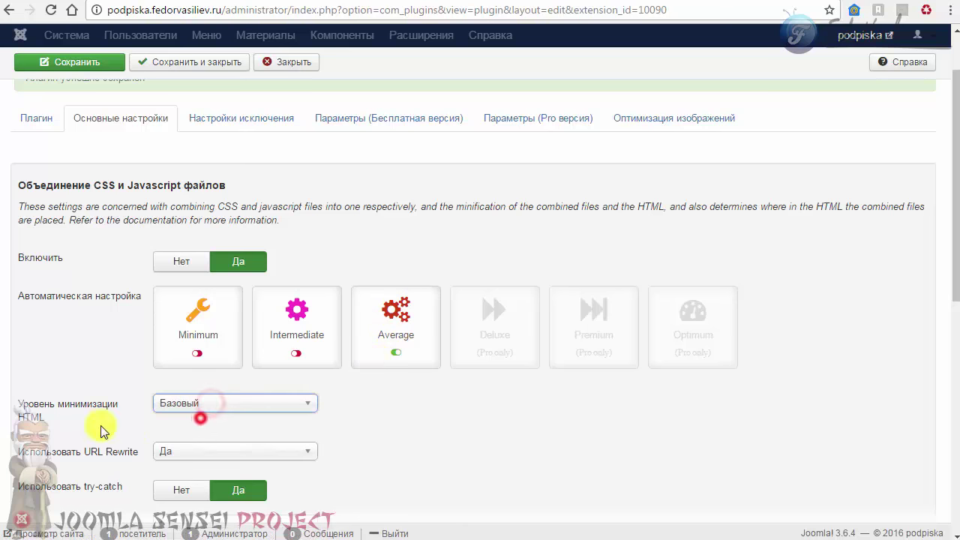
click(200, 402)
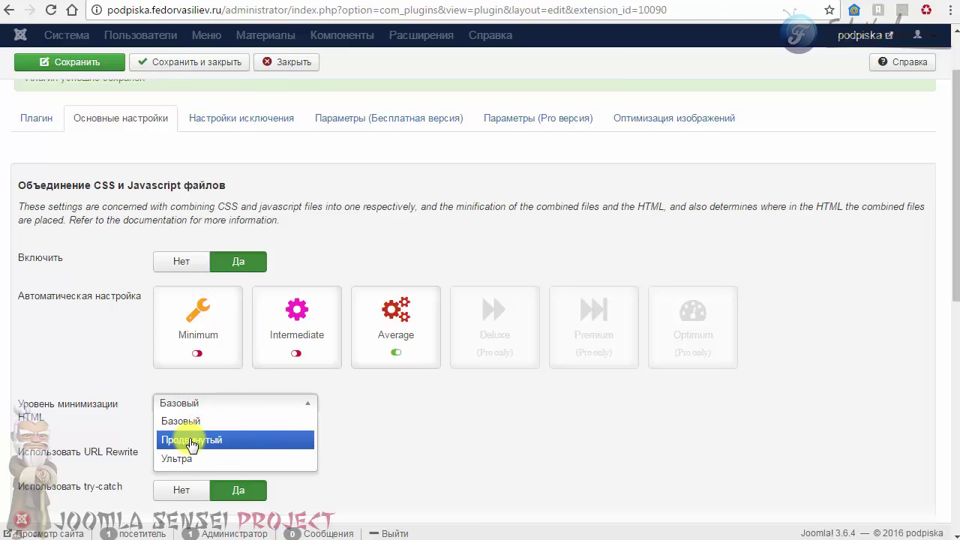
Check the podpiska forum page and return to the JCH Optimize settings.
click(473, 1)
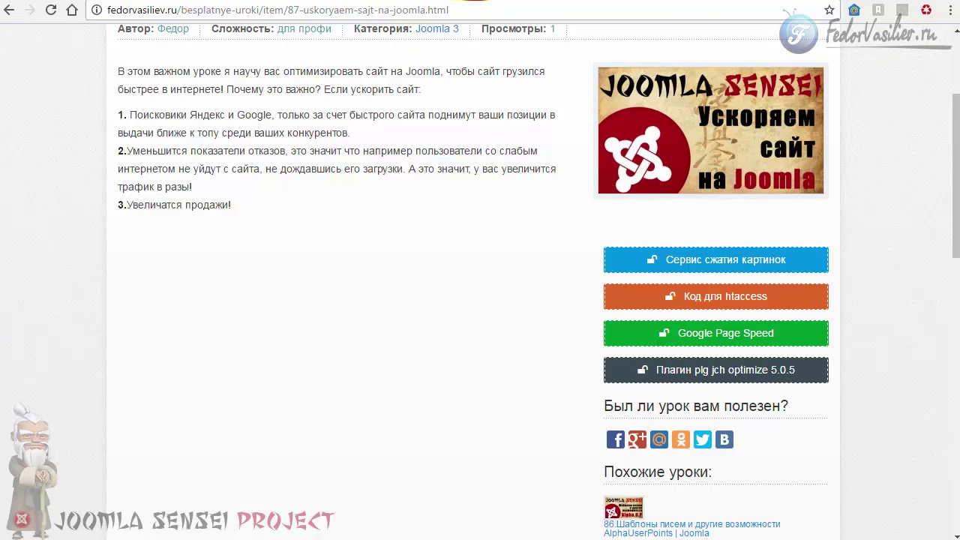
click(462, 1)
scroll(553, 192, down, 1)
scroll(553, 193, up, 1)
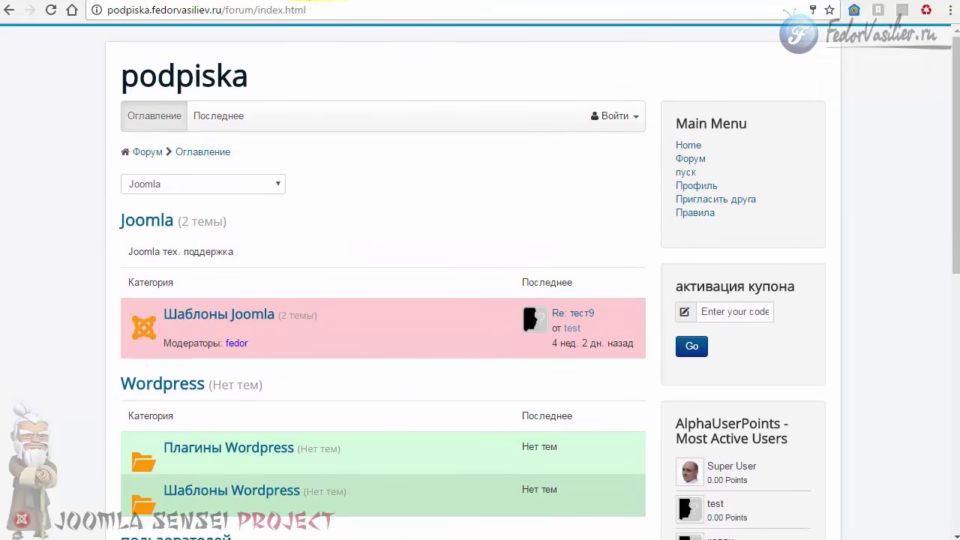
click(330, 1)
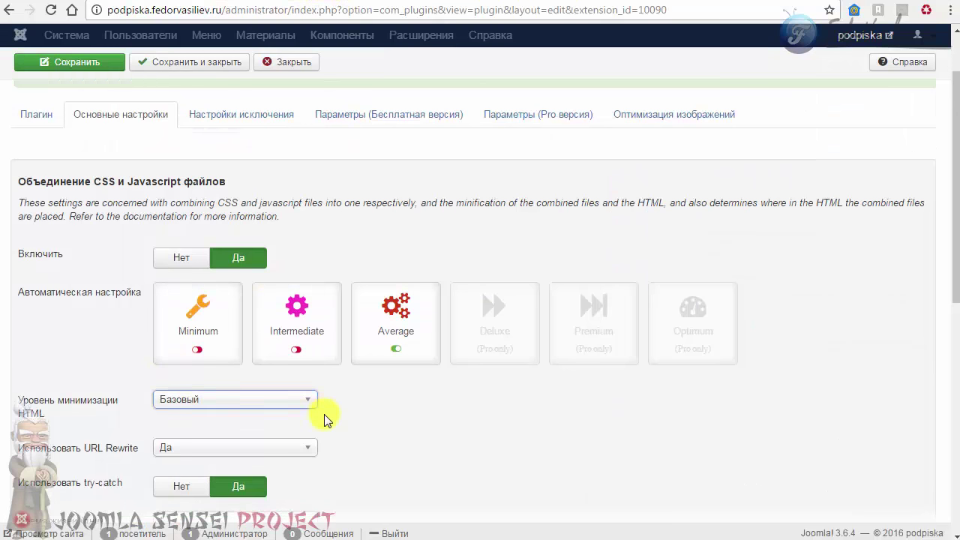
Set the HTML minification level to Ультра and leave URL Rewrite on Да.
scroll(325, 417, down, 2)
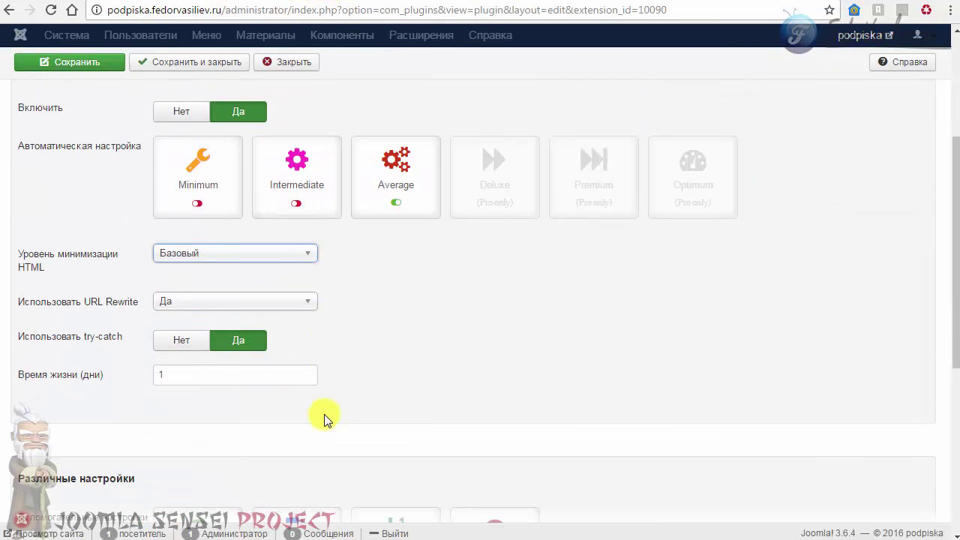
click(199, 258)
click(184, 309)
click(175, 310)
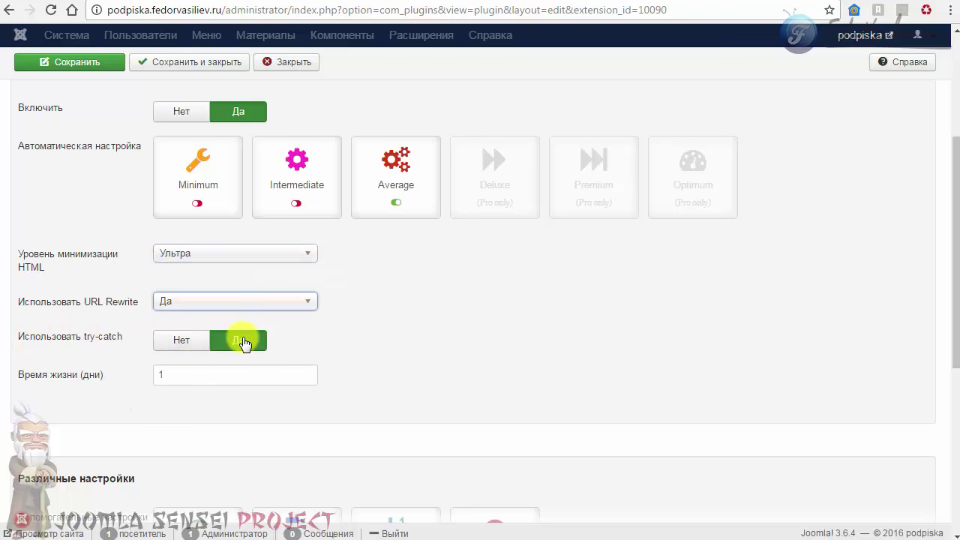
Run the Упорядочить позицию плагина utility to put the plugin in its proper order.
scroll(273, 388, down, 4)
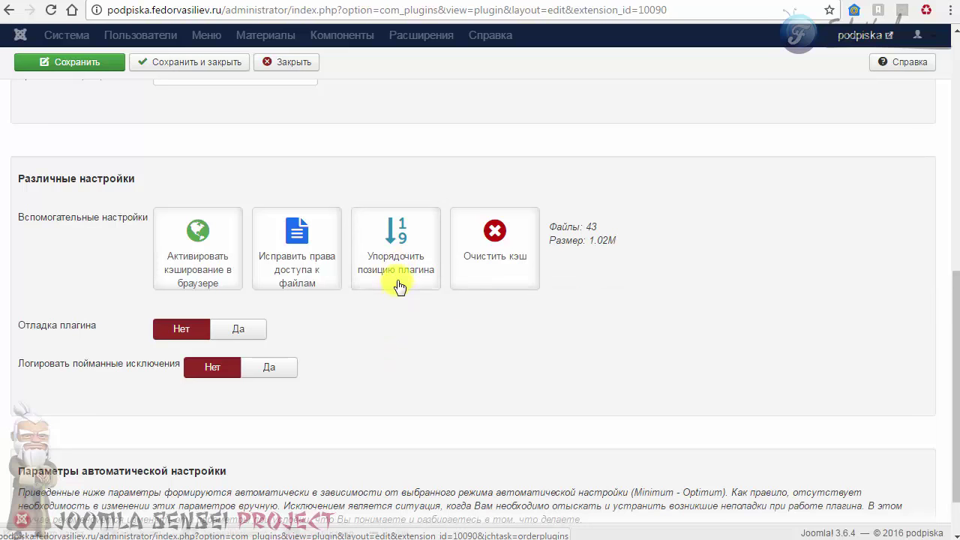
click(405, 234)
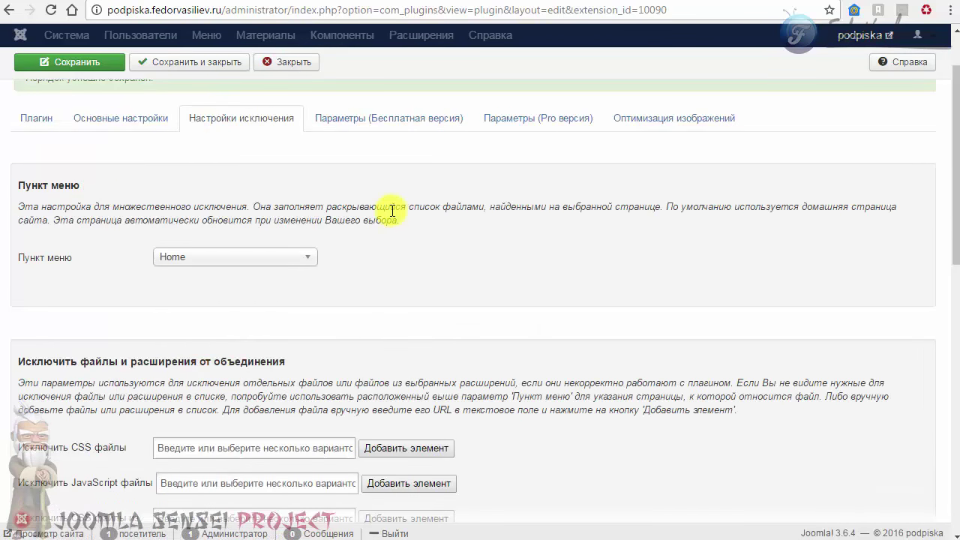
Review the exclusion settings for the menu item, CSS and JavaScript files, extensions and inline code.
scroll(391, 211, down, 3)
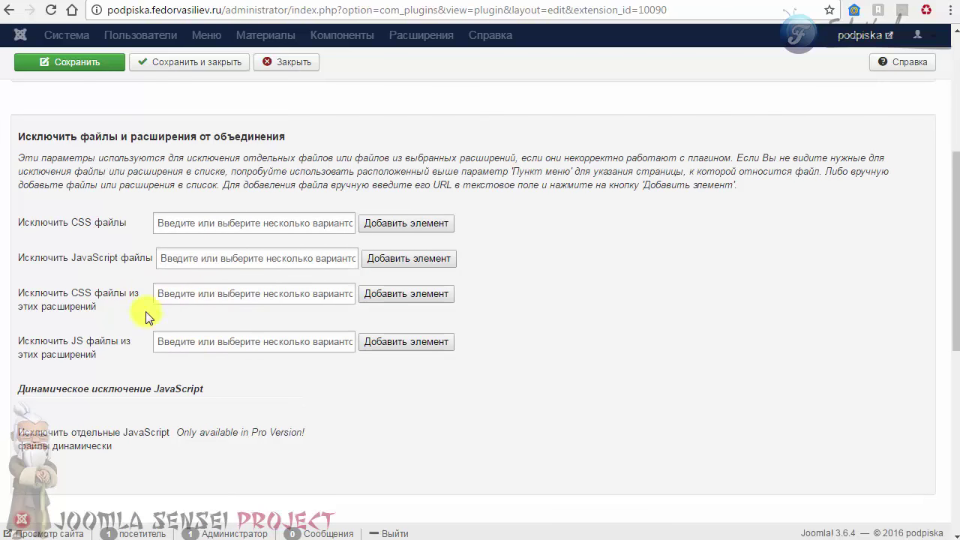
click(193, 291)
scroll(241, 330, down, 3)
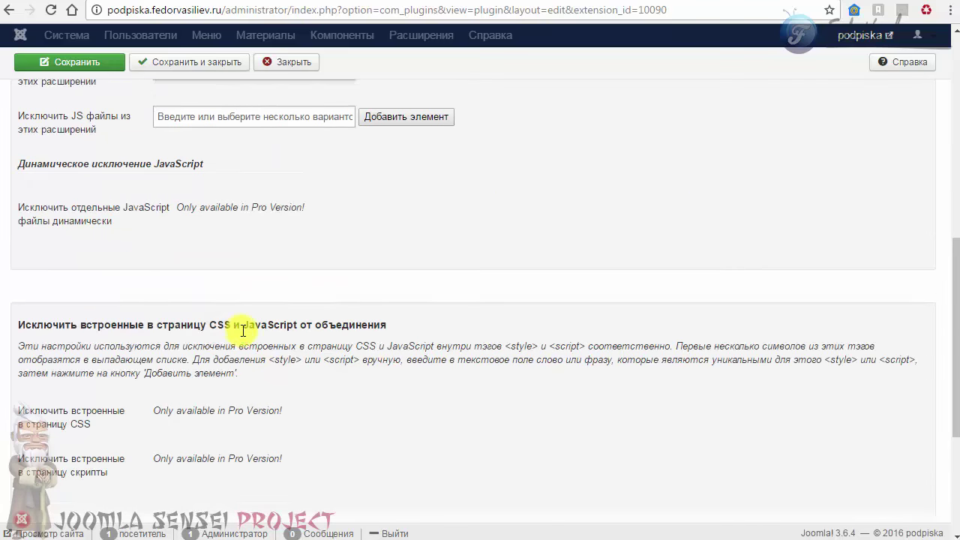
scroll(243, 330, up, 7)
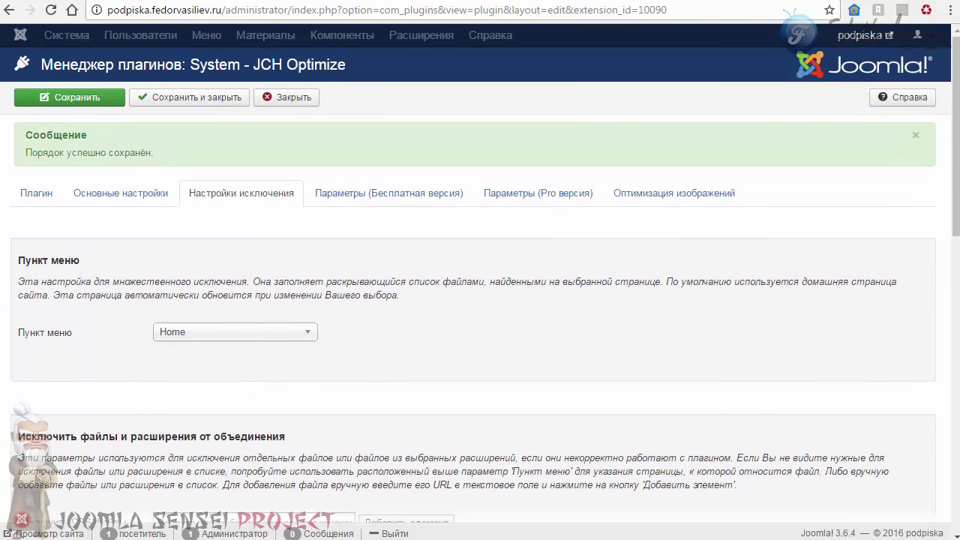
scroll(344, 199, down, 5)
scroll(345, 203, up, 5)
Review the sprite generator in the free version parameters and the options in the Pro version parameters.
click(363, 209)
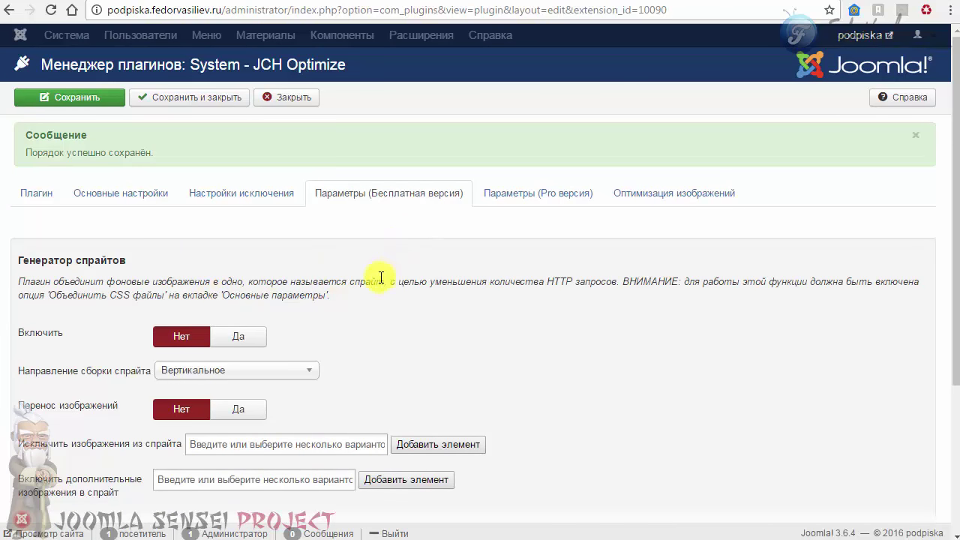
click(544, 199)
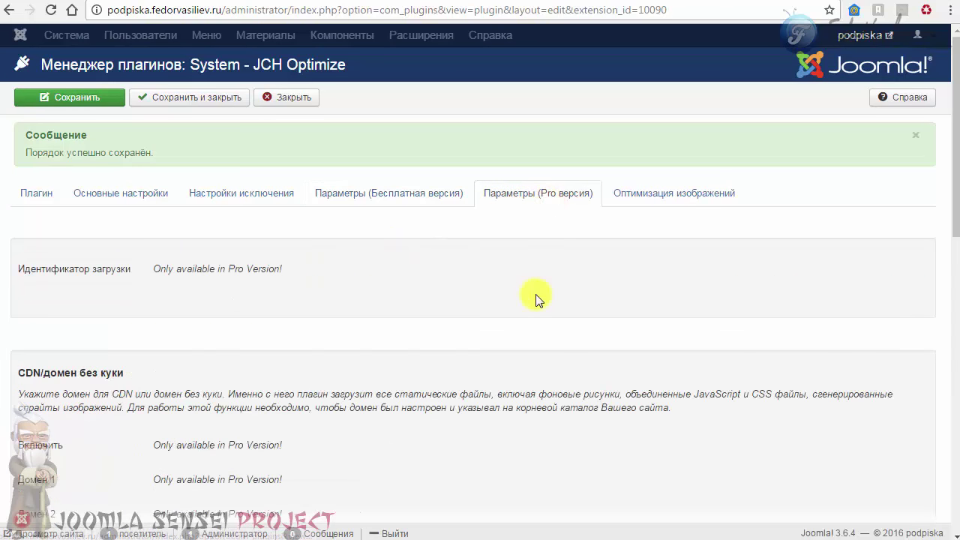
scroll(535, 295, down, 4)
scroll(375, 360, down, 3)
scroll(401, 355, up, 7)
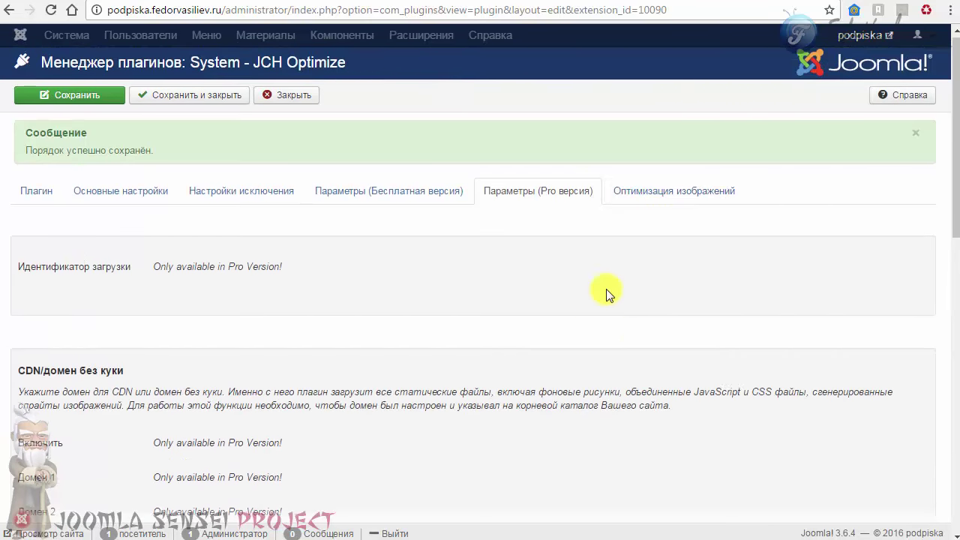
Review the image optimization settings and their Pro version restriction, comparing them with the free version parameters.
click(656, 204)
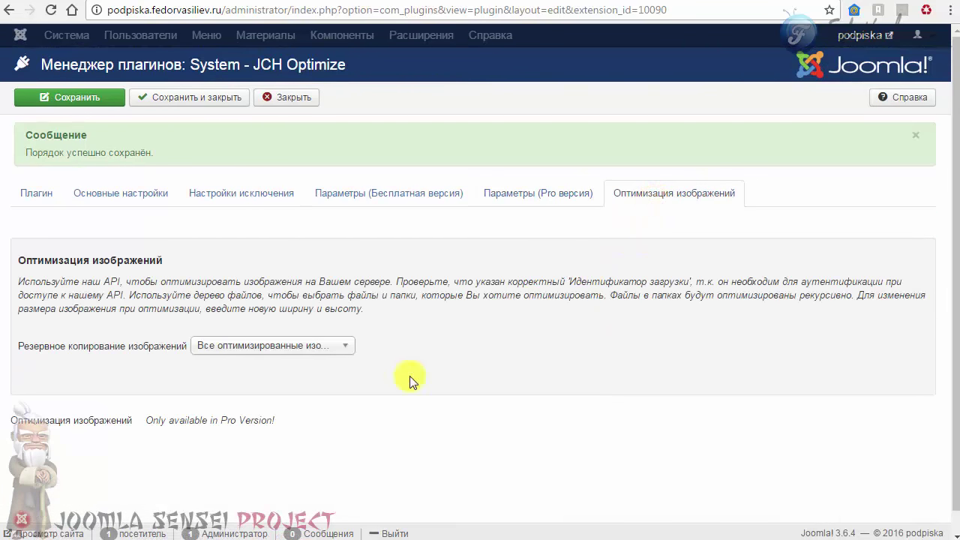
drag(33, 421, 112, 433)
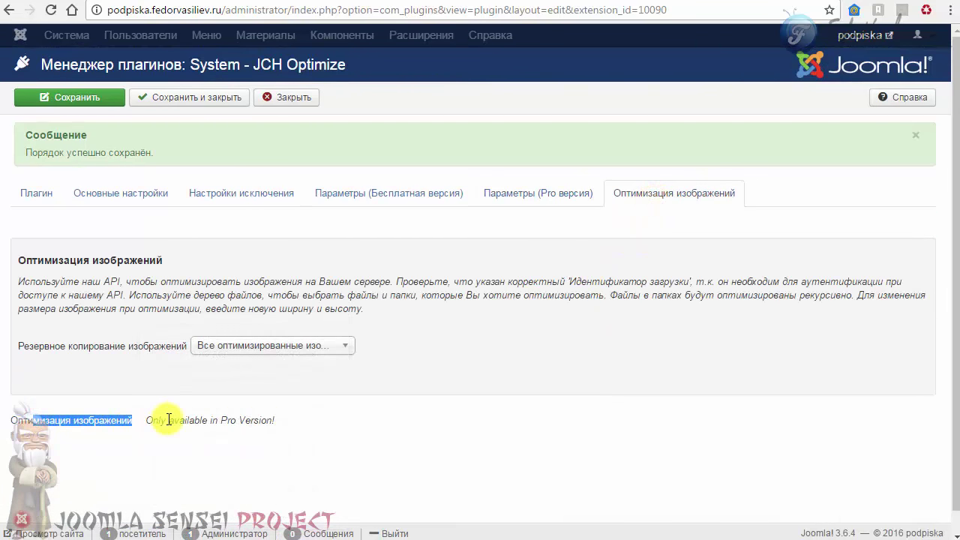
drag(276, 422, 213, 423)
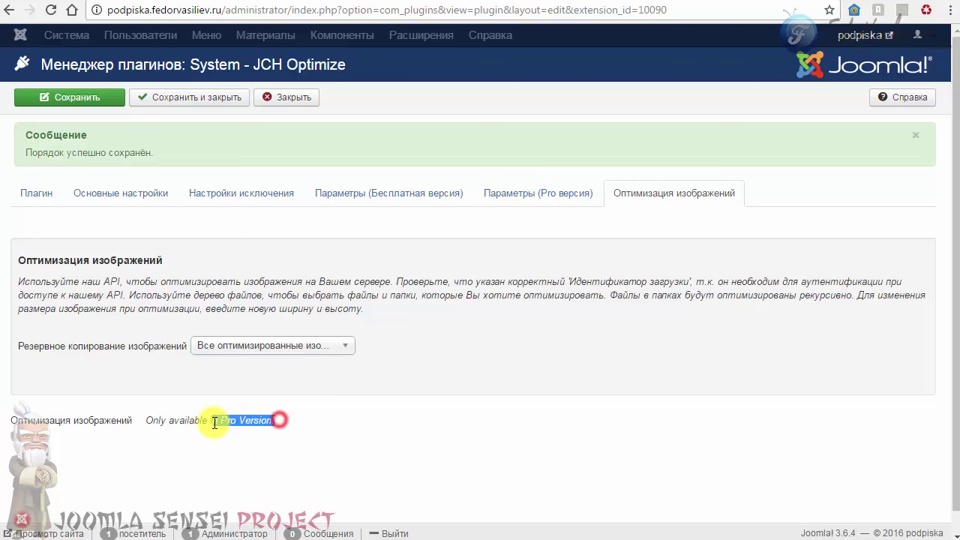
click(401, 194)
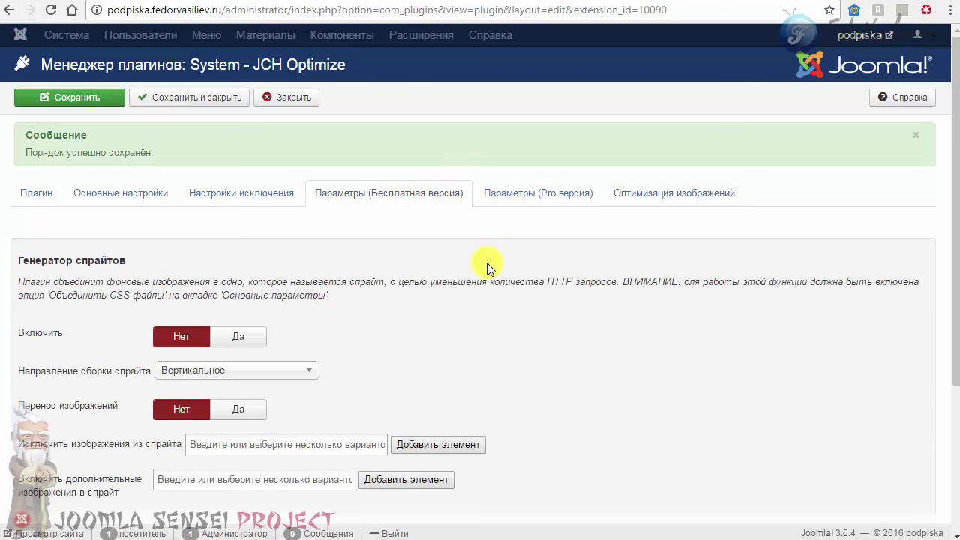
click(649, 201)
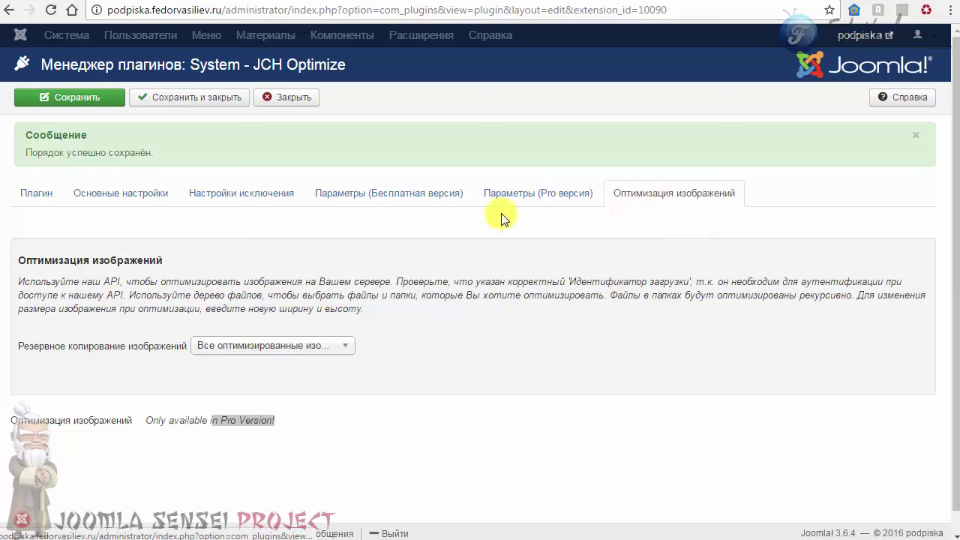
Enable the sprite generator, Перенос изображений and missing image attributes in the free version parameters, and save the plugin settings.
click(400, 192)
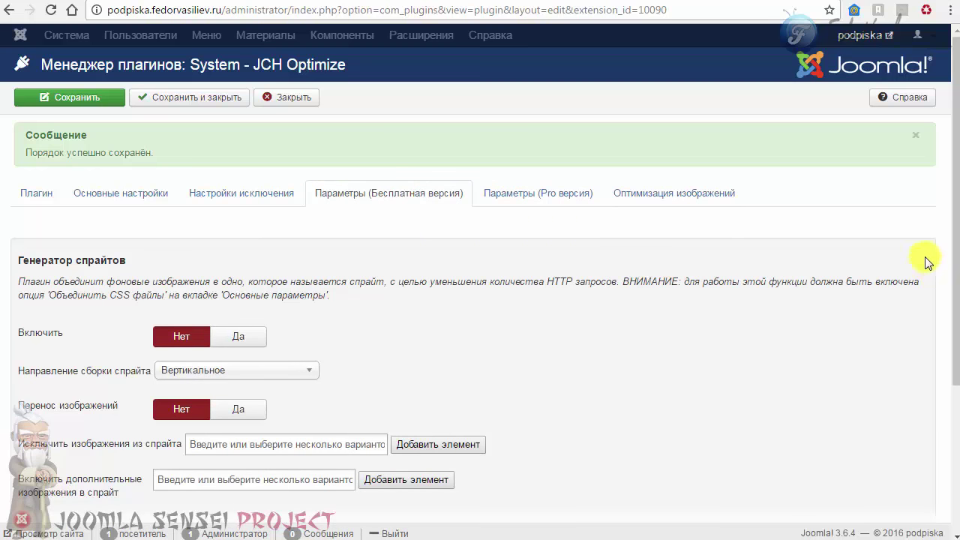
drag(957, 261, 950, 315)
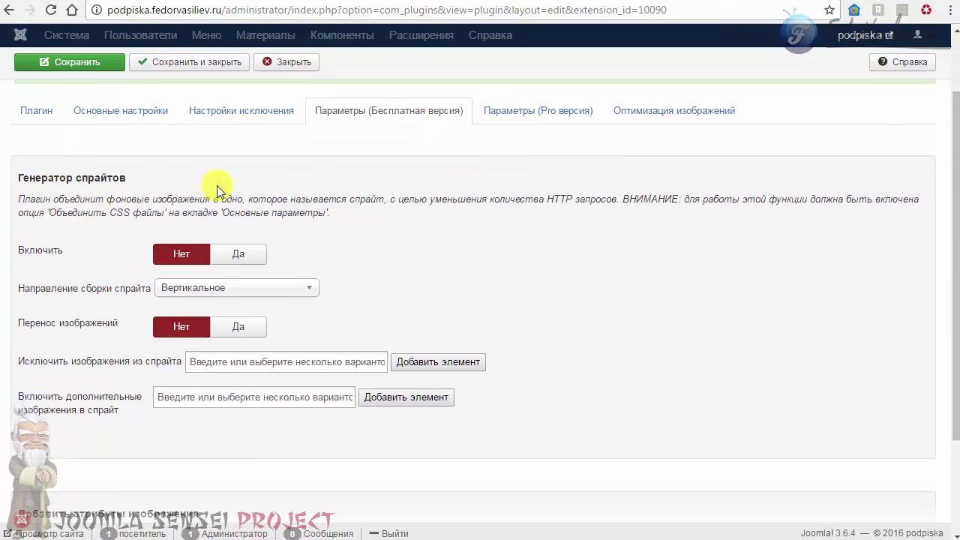
drag(378, 228, 274, 189)
click(268, 208)
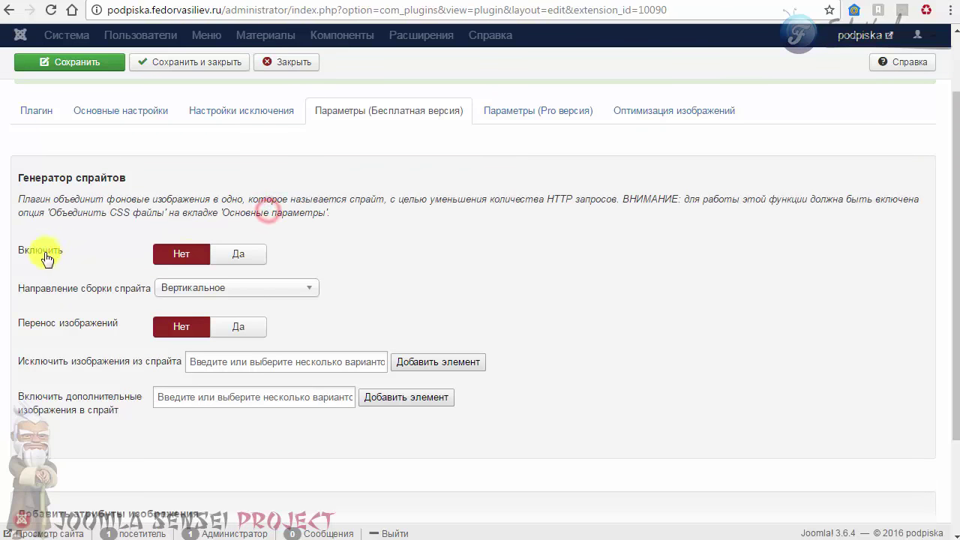
click(235, 256)
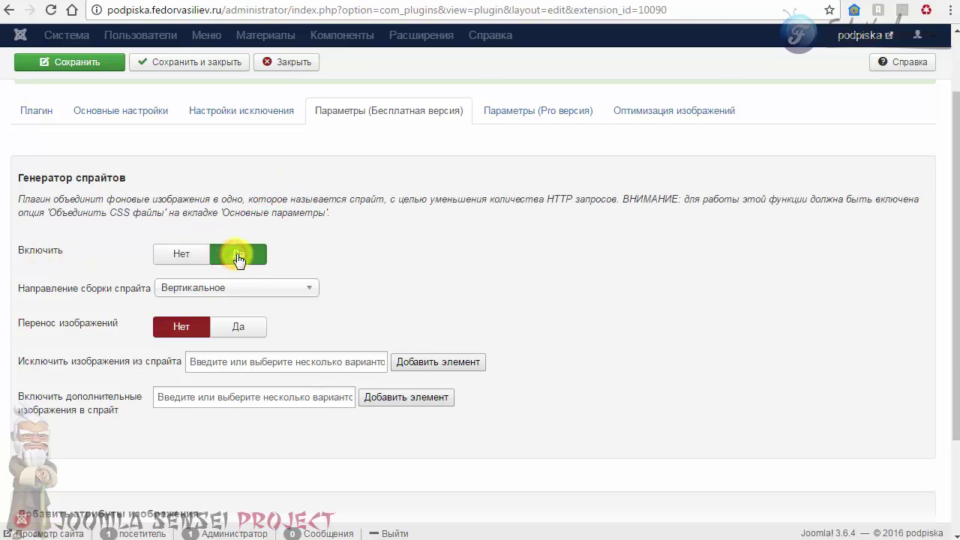
click(237, 326)
scroll(420, 307, down, 2)
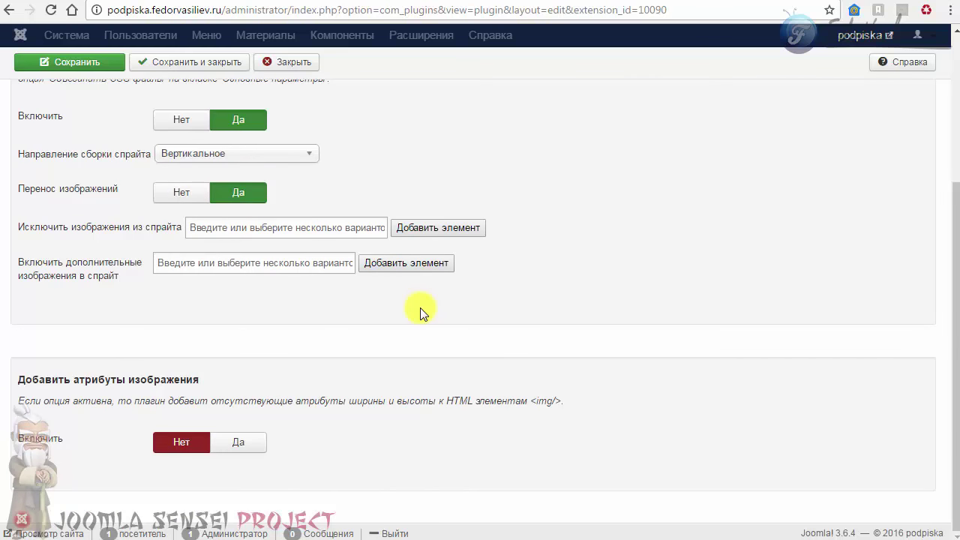
click(238, 442)
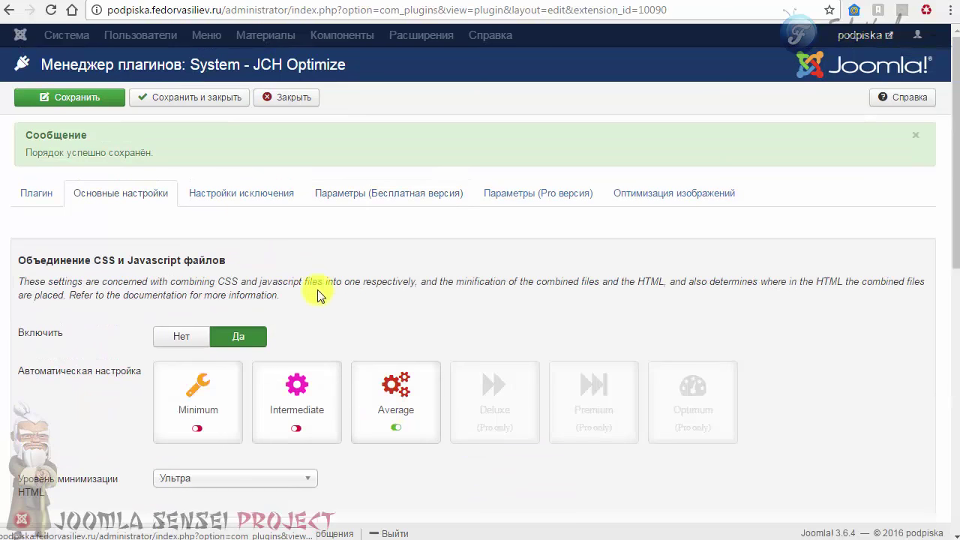
click(79, 98)
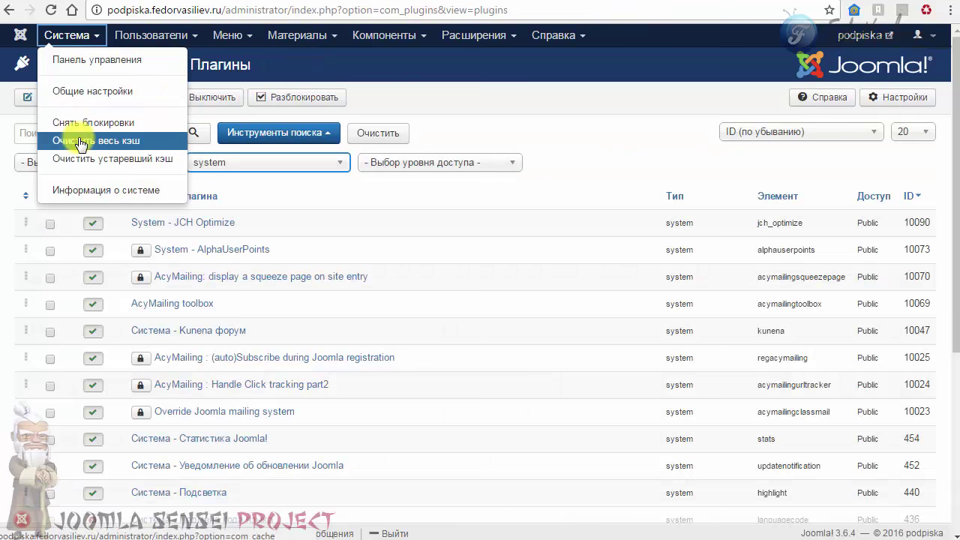
Clear the entire site cache by selecting all cache groups and deleting them.
click(81, 142)
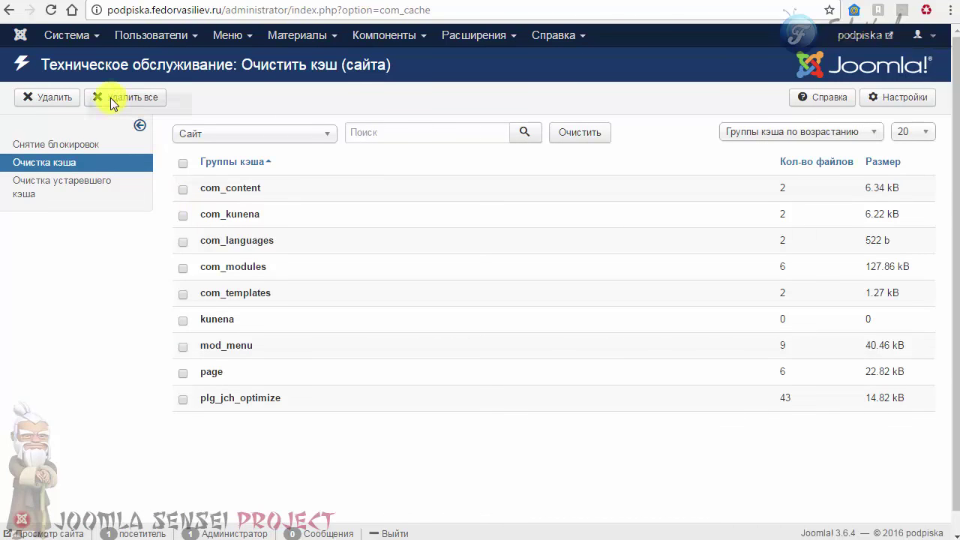
click(182, 163)
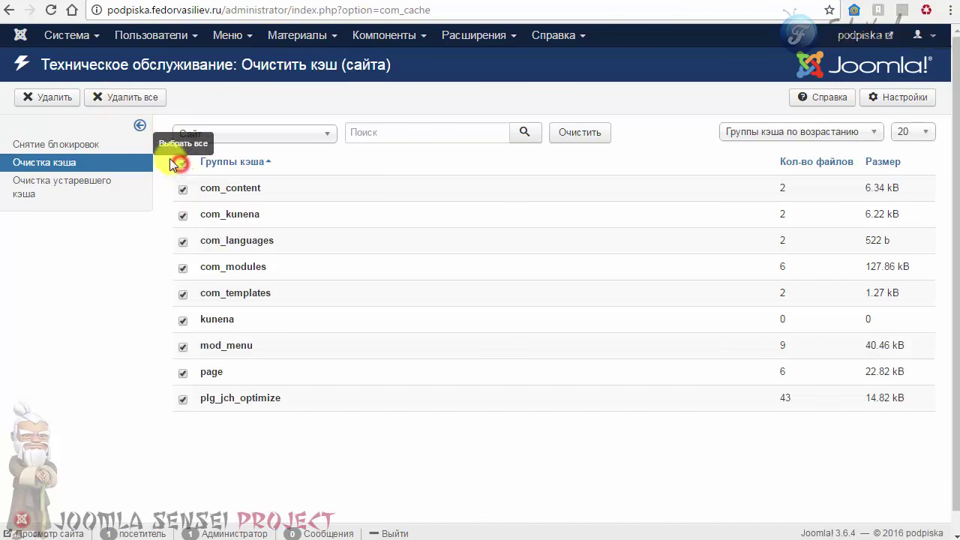
click(116, 100)
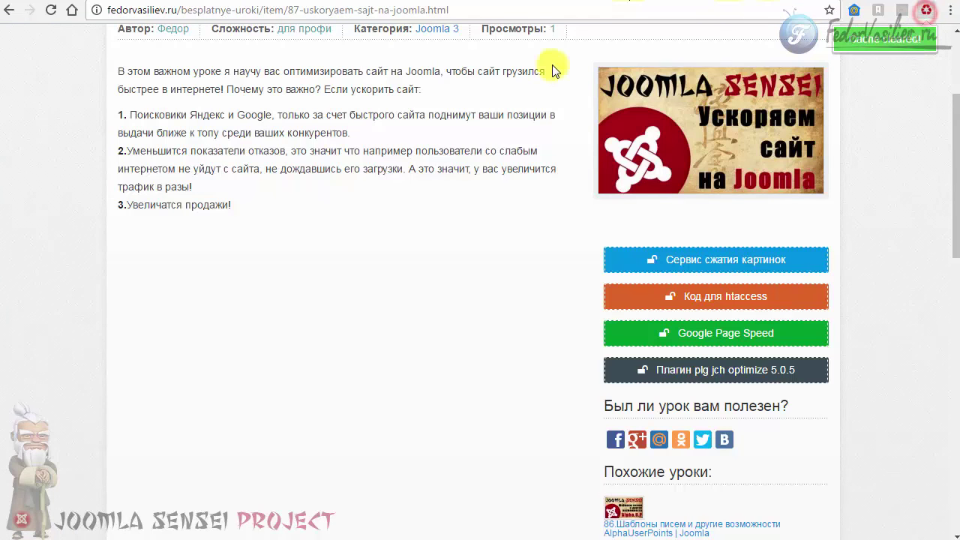
Rerun the PageSpeed Insights analysis of podpiska.fedorvasiliev.ru and check the desktop and mobile results.
click(757, 1)
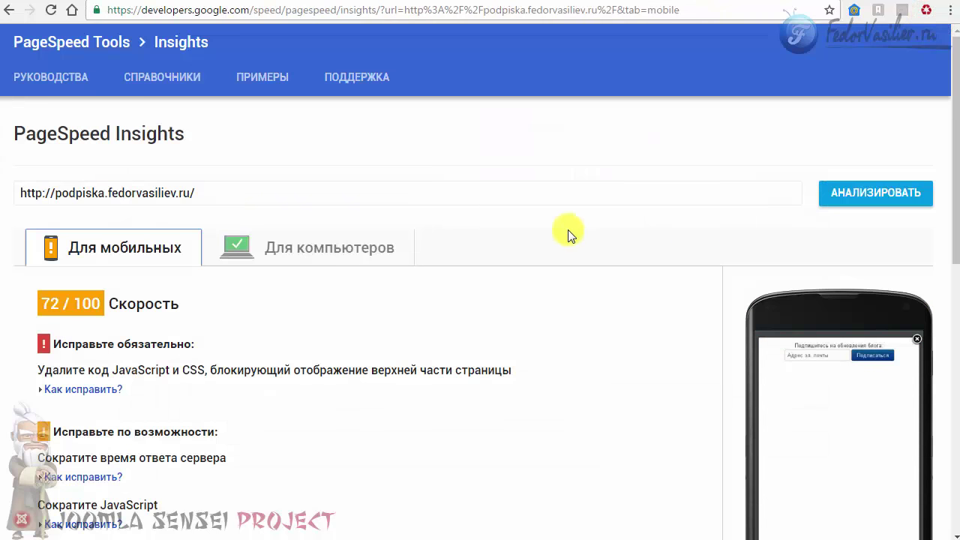
click(848, 198)
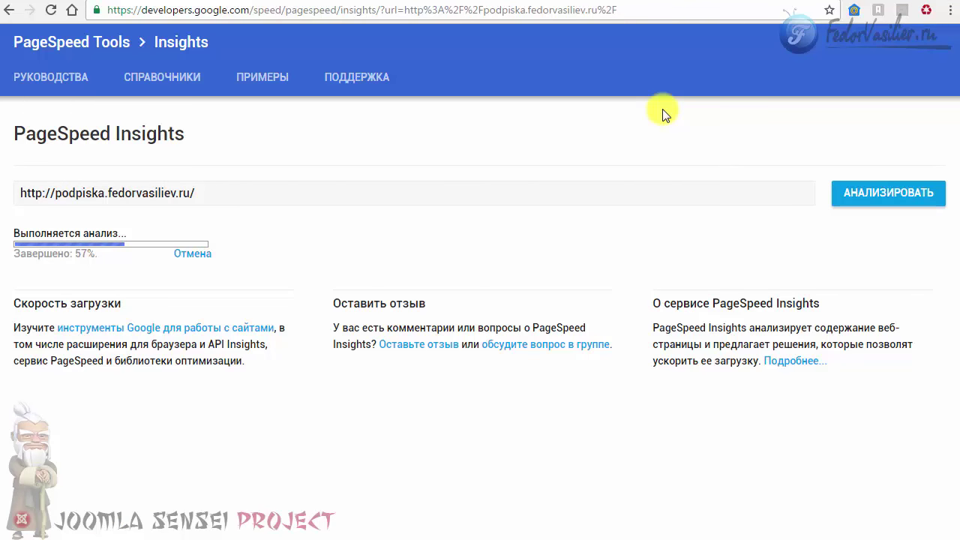
click(270, 253)
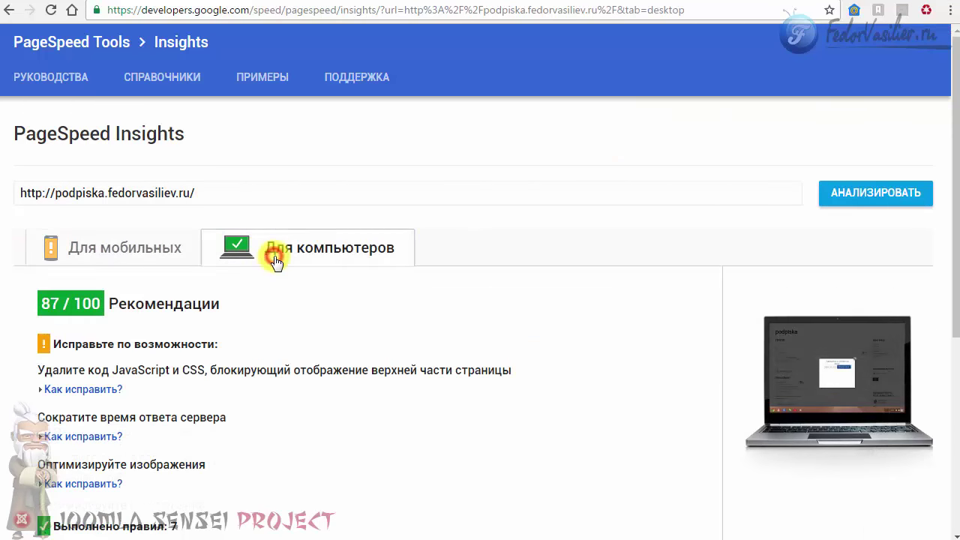
click(103, 248)
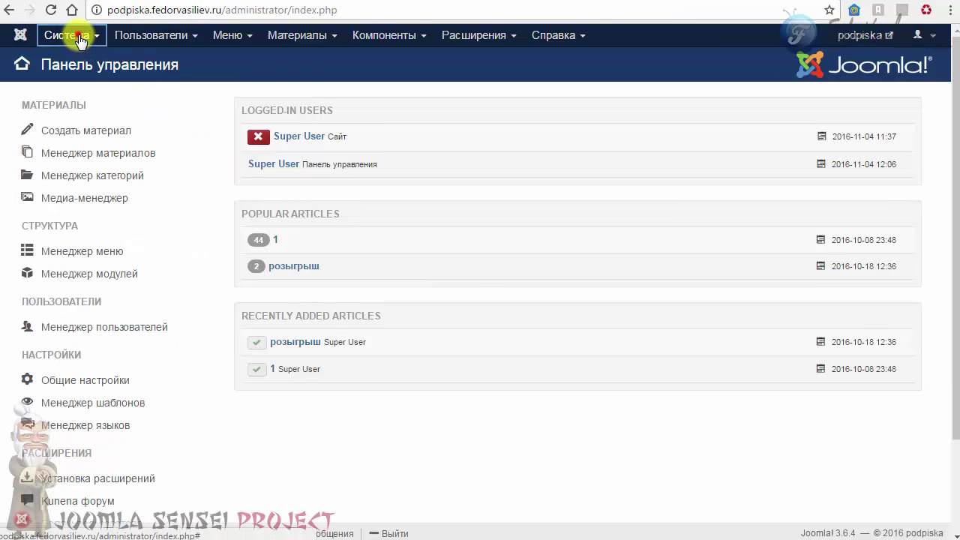
Set Gzip-сжатие страниц to Да in the server settings of the Joomla global configuration.
click(75, 36)
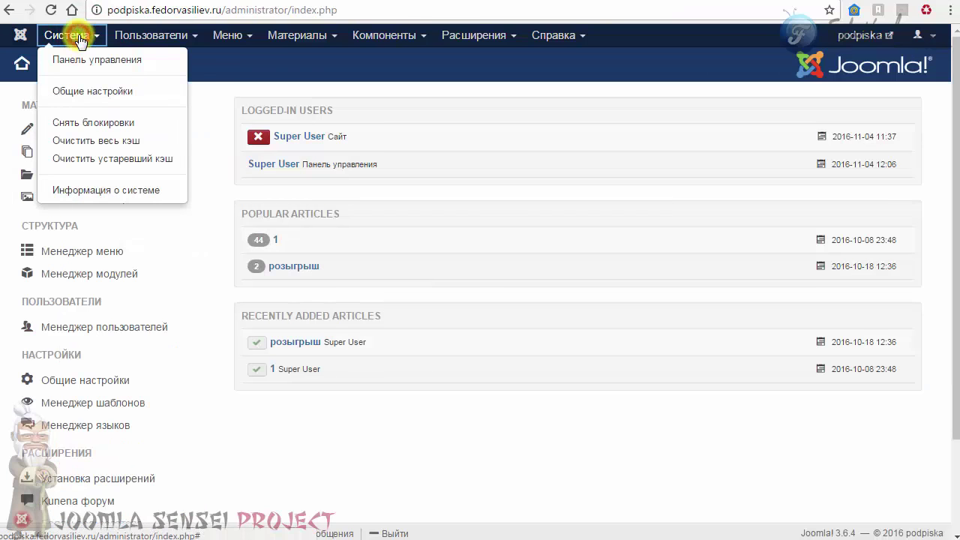
click(84, 92)
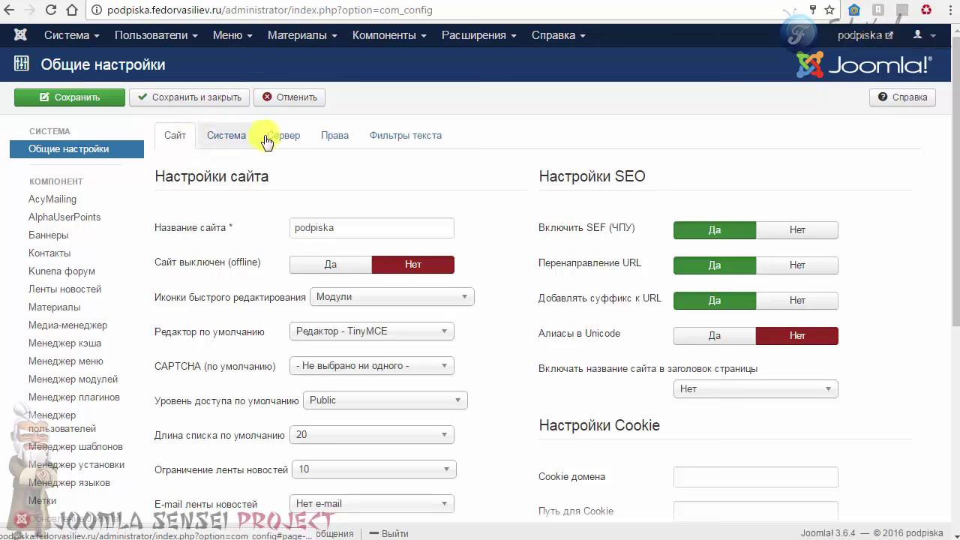
click(285, 137)
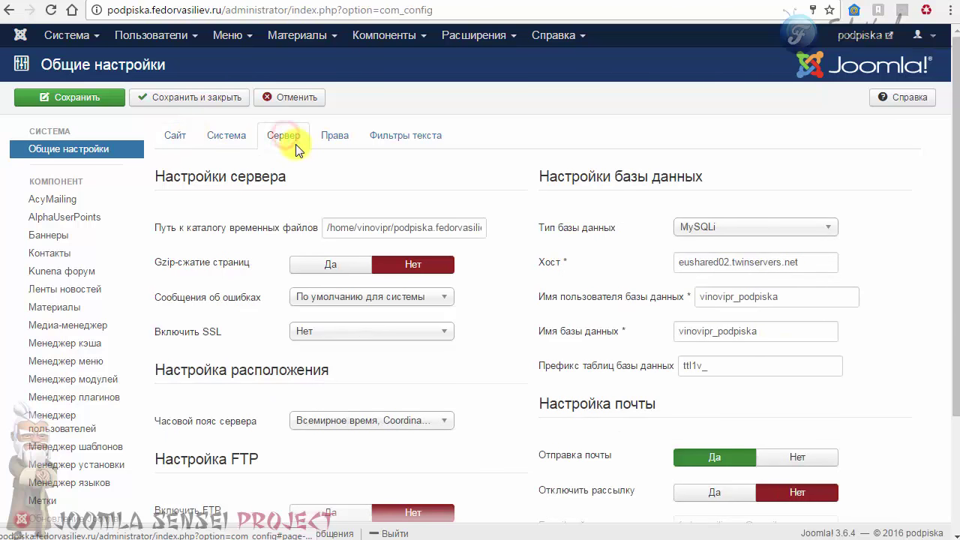
click(353, 265)
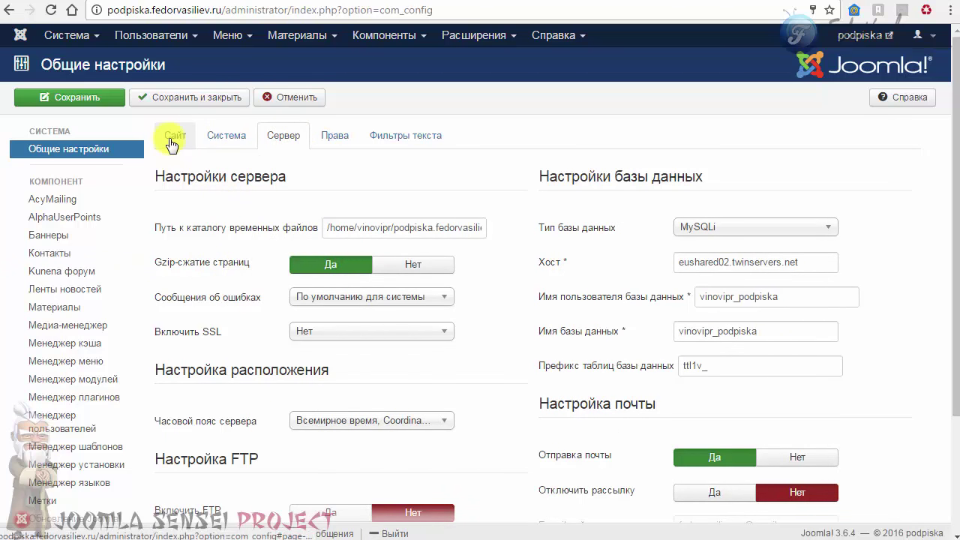
Set the system cache to Прогрессивное кэширование, leave the caching time at 15, and save and close the global configuration.
click(236, 135)
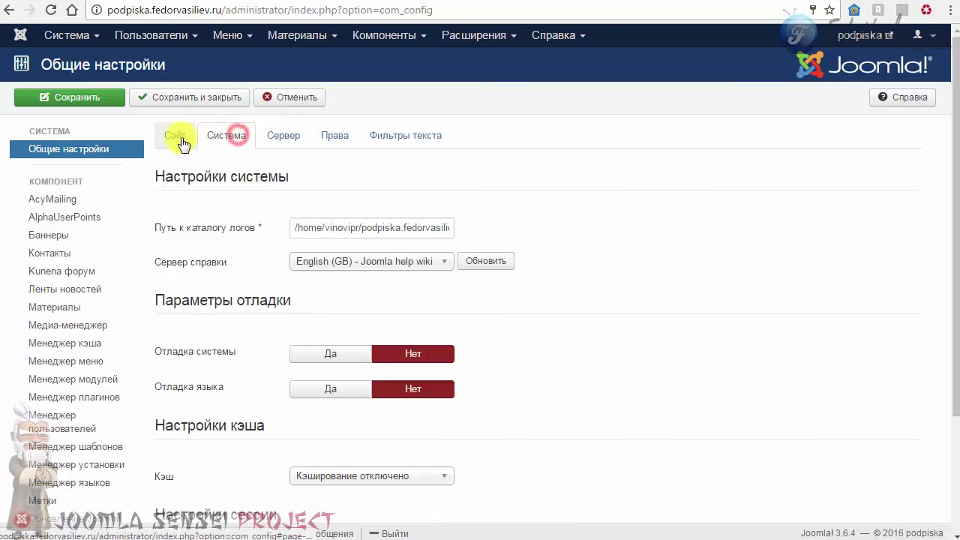
scroll(223, 183, down, 2)
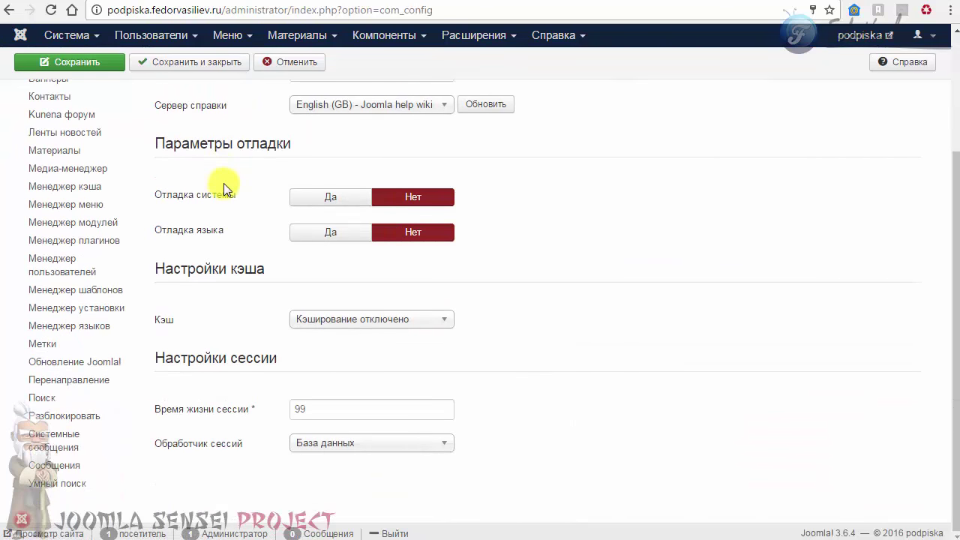
click(396, 321)
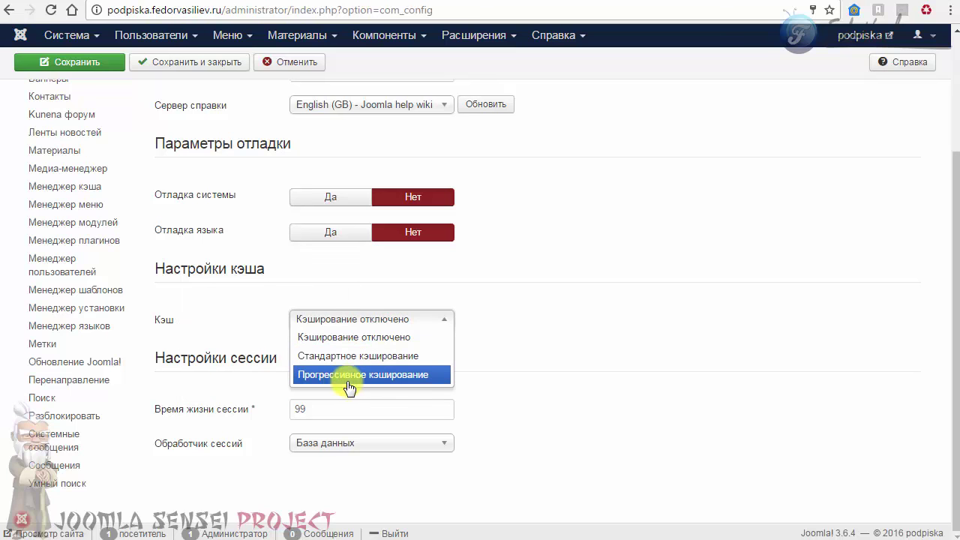
click(324, 375)
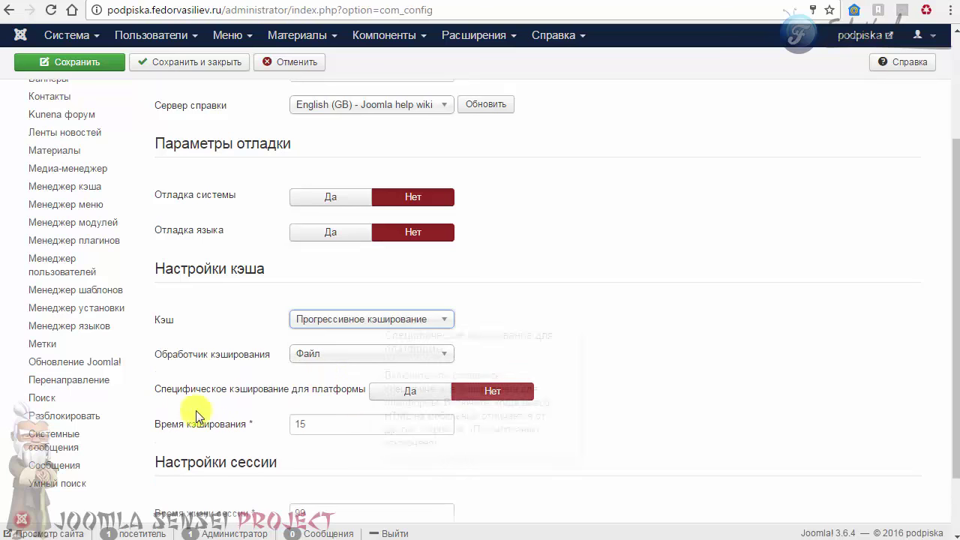
double_click(308, 425)
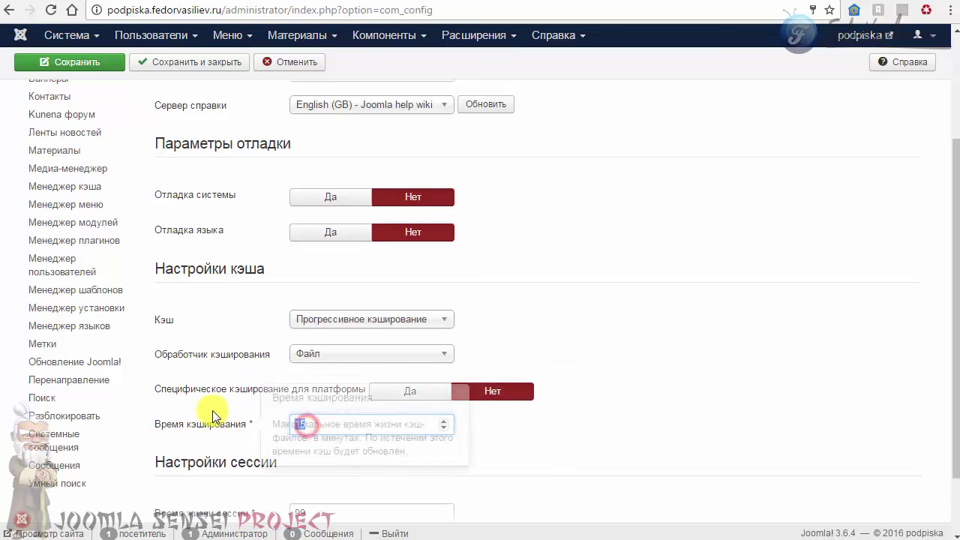
click(185, 63)
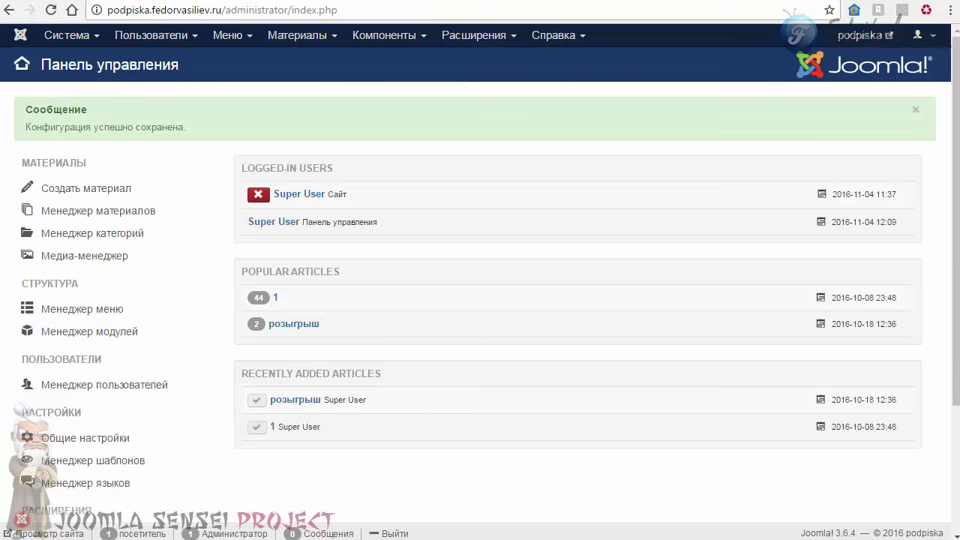
Enable the Система - Кэш plugin and save and close it.
click(456, 35)
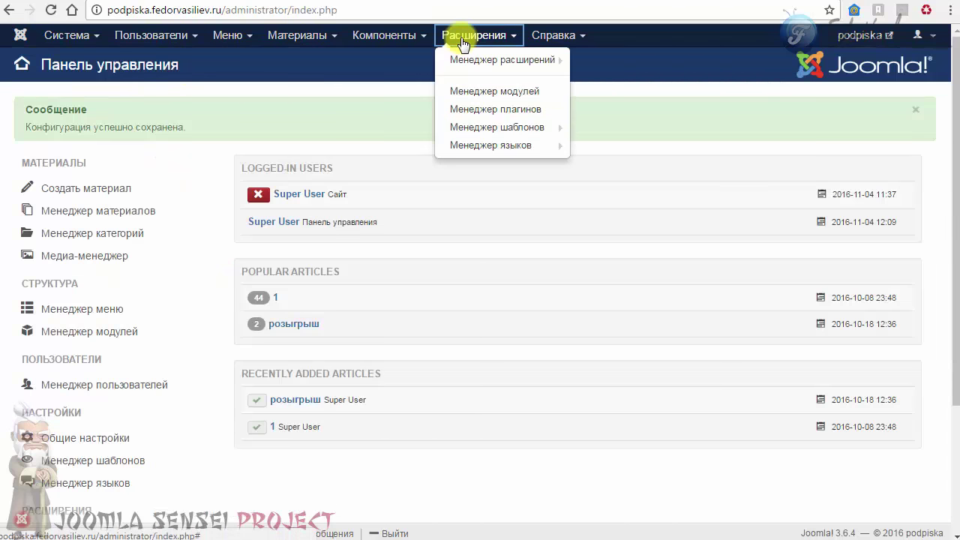
click(486, 112)
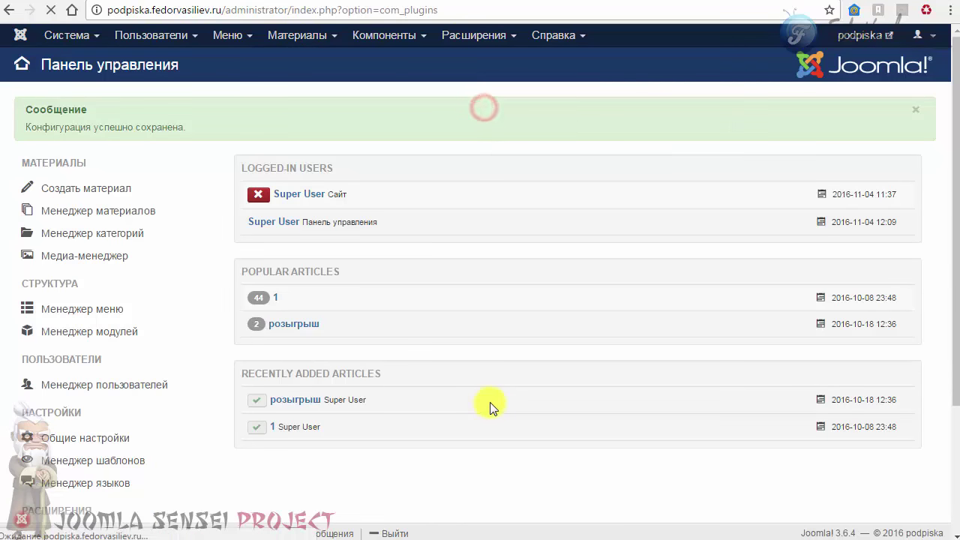
scroll(489, 398, down, 4)
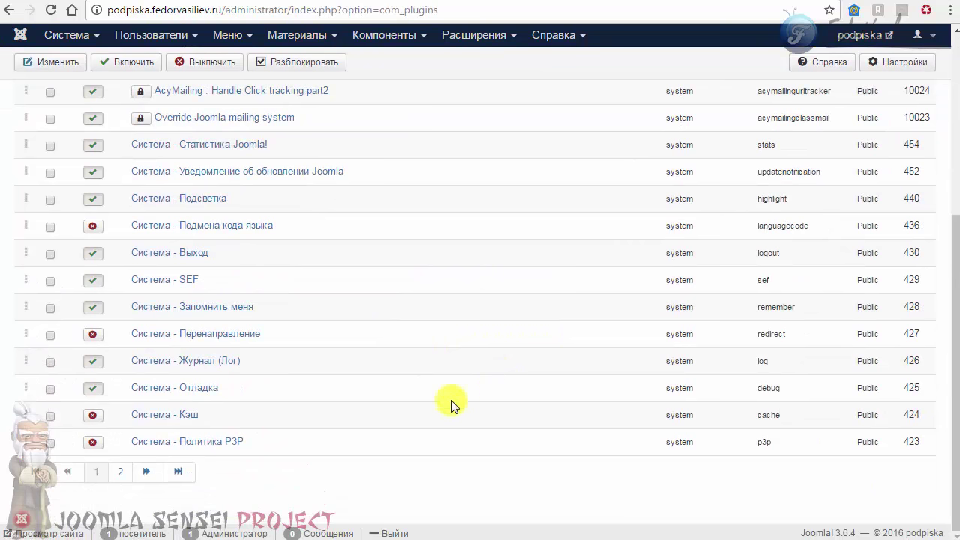
click(152, 417)
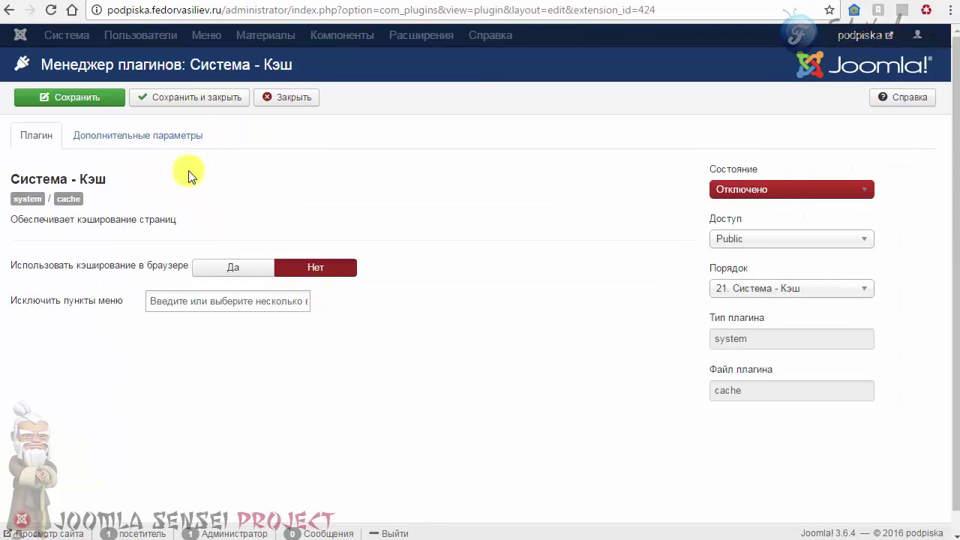
click(743, 196)
click(737, 208)
click(173, 96)
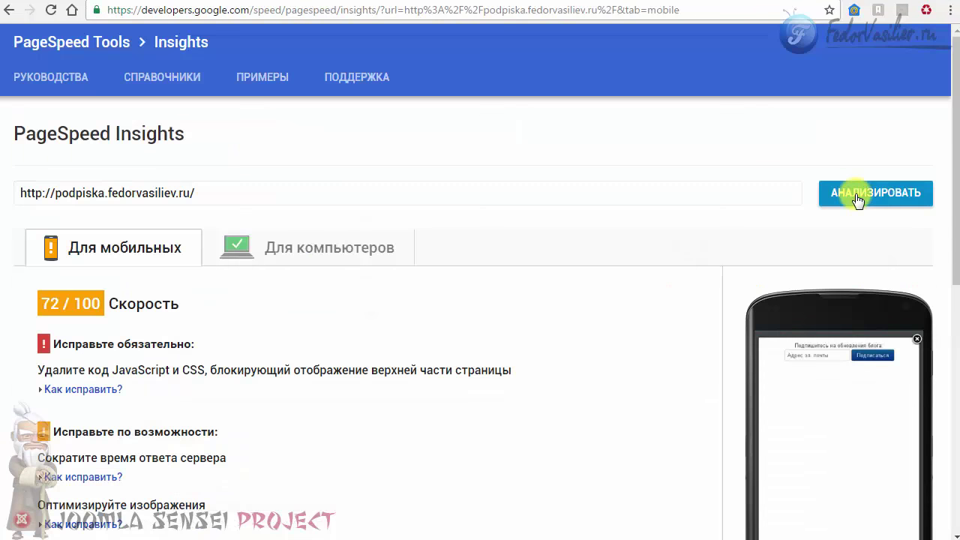
Analyze podpiska.fedorvasiliev.ru again in PageSpeed Insights to check the mobile speed score with caching enabled.
click(857, 200)
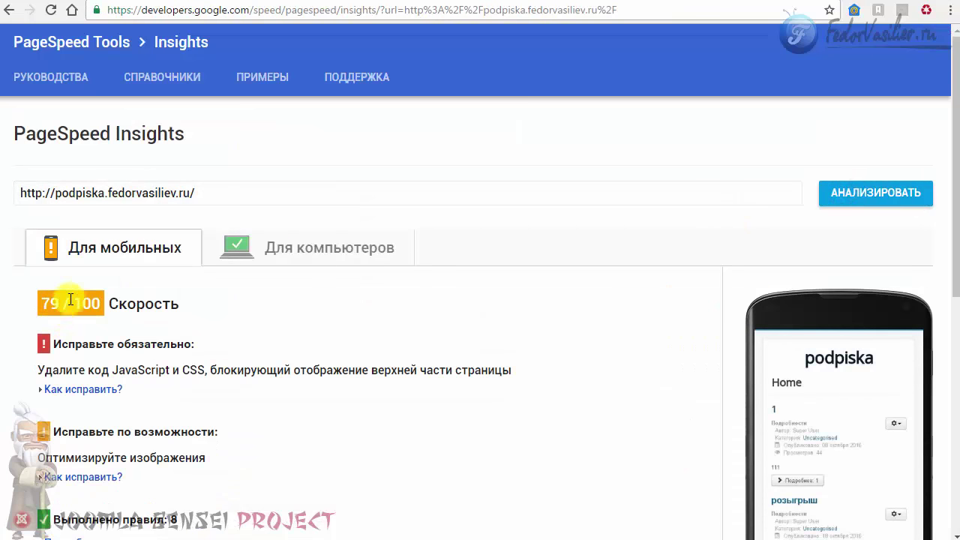
Review the desktop speed score and recommendations for podpiska.fedorvasiliev.ru, including the list of suggested fixes.
click(269, 253)
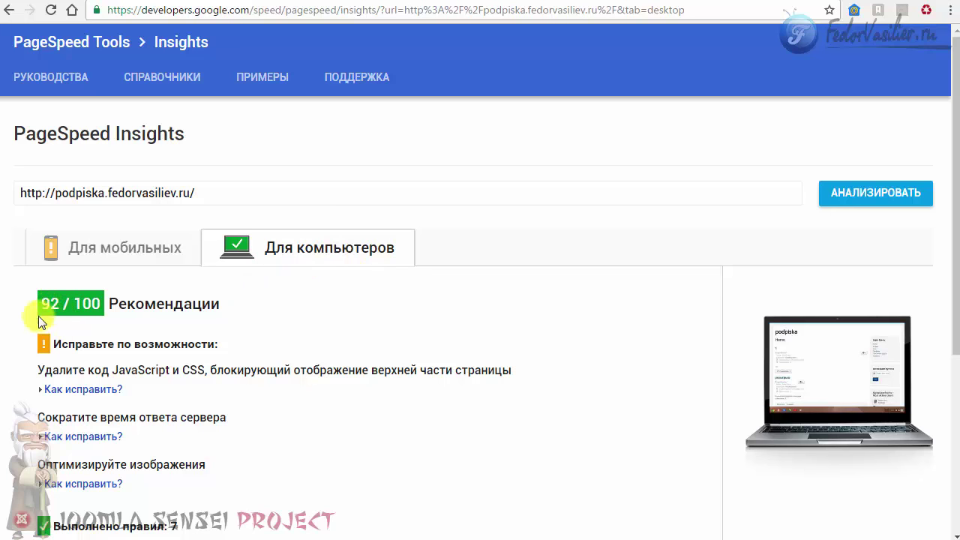
scroll(336, 344, down, 1)
scroll(335, 342, down, 2)
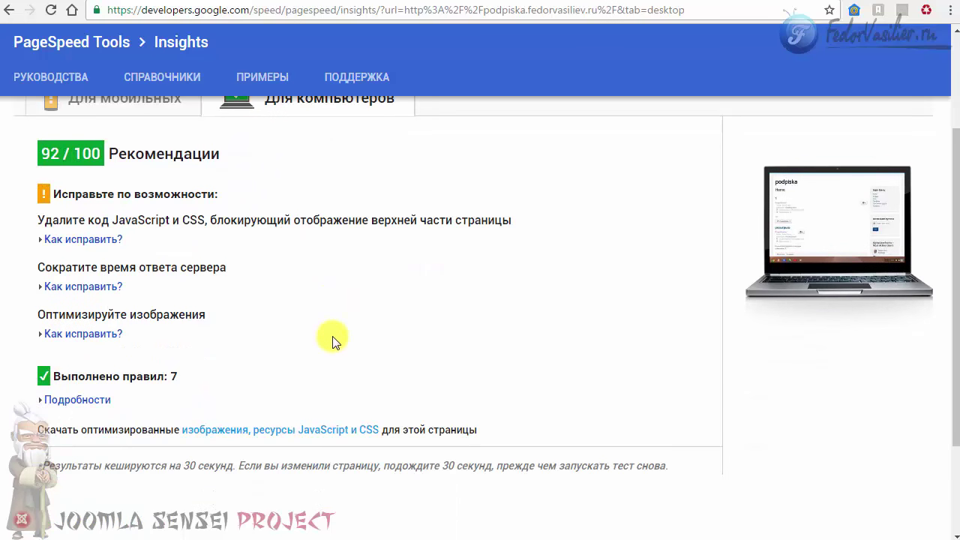
scroll(336, 342, up, 1)
click(126, 174)
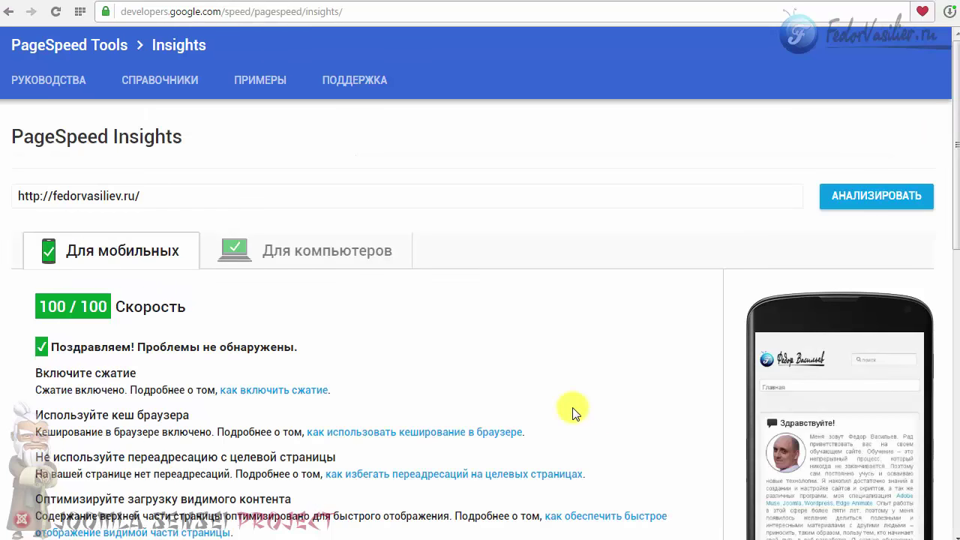
drag(148, 193, 64, 196)
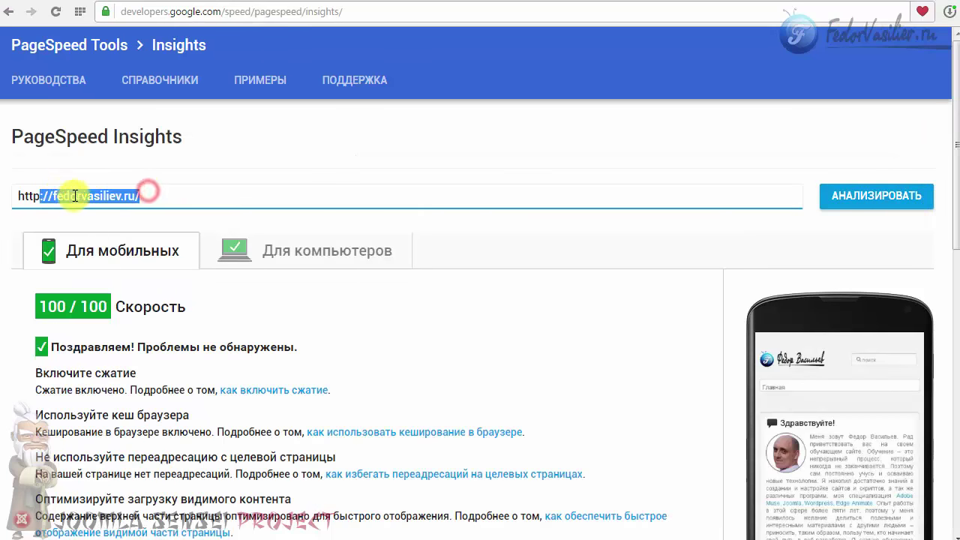
scroll(956, 189, down, 1)
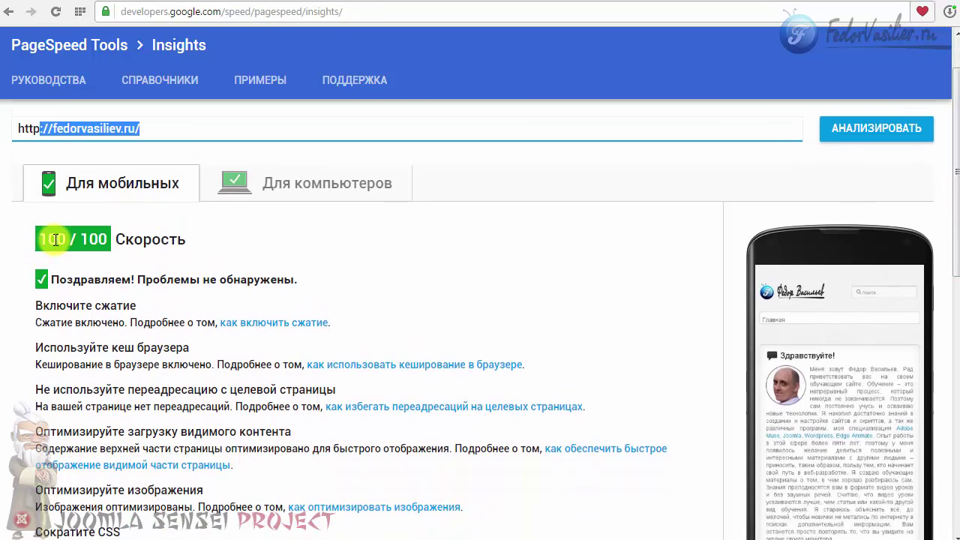
click(285, 183)
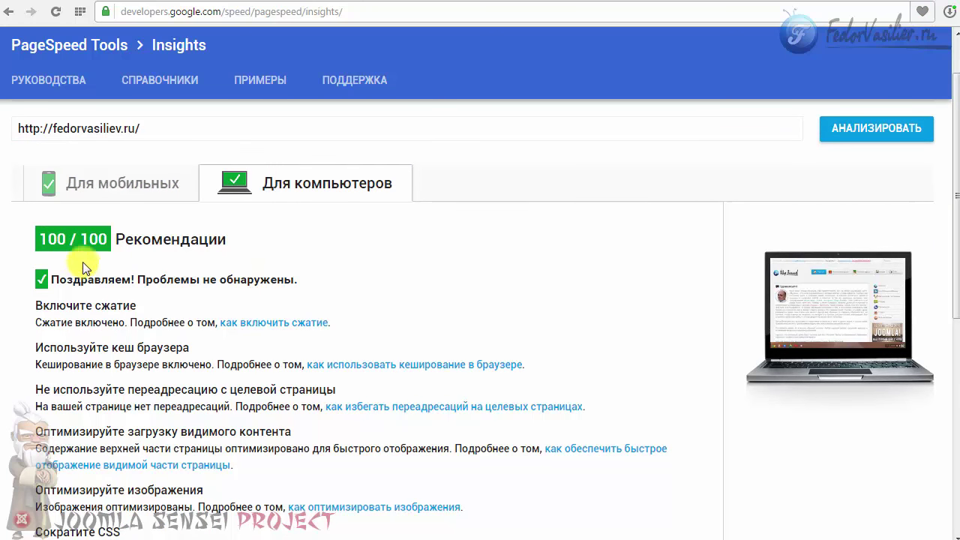
click(151, 190)
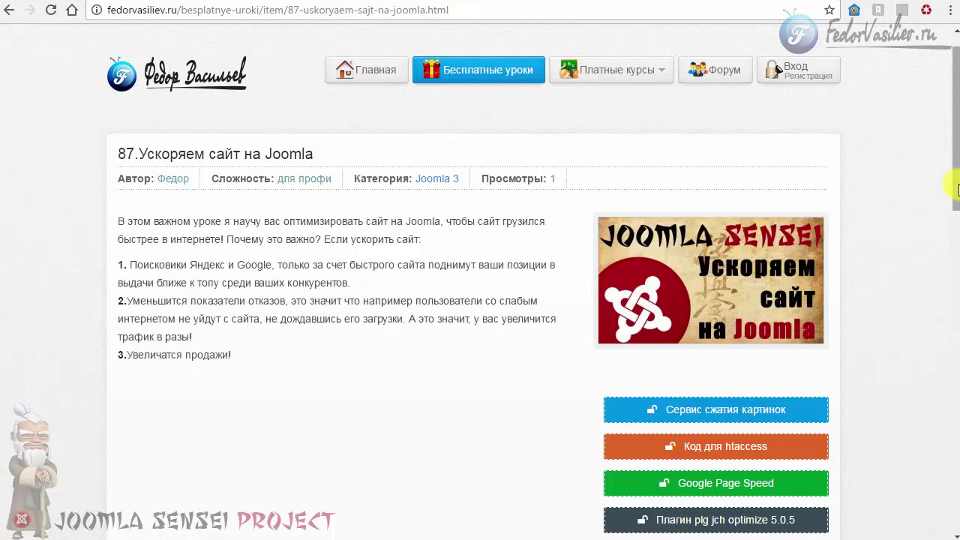
Find the comment form on the lesson page "87.Ускоряем сайт на Joomla" and activate its comment text field.
drag(949, 192, 953, 396)
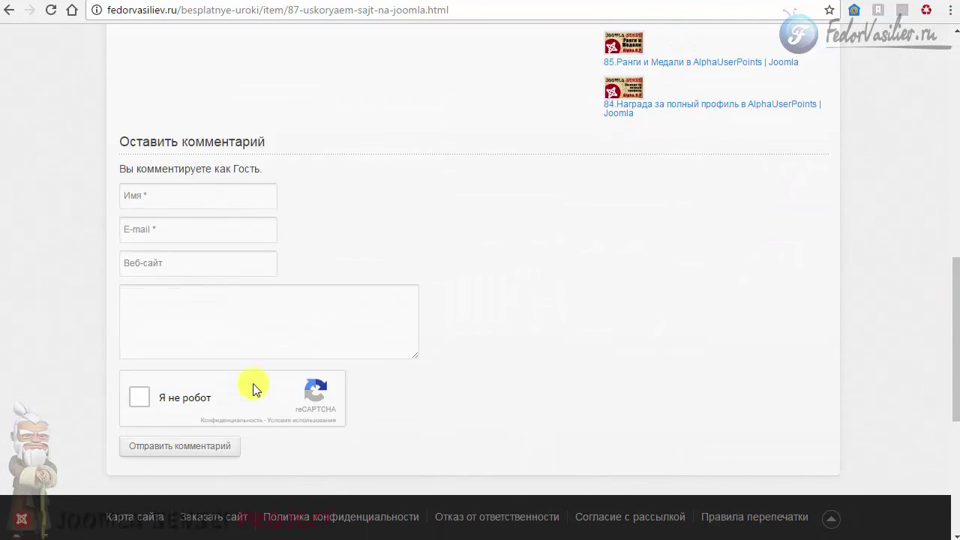
click(231, 313)
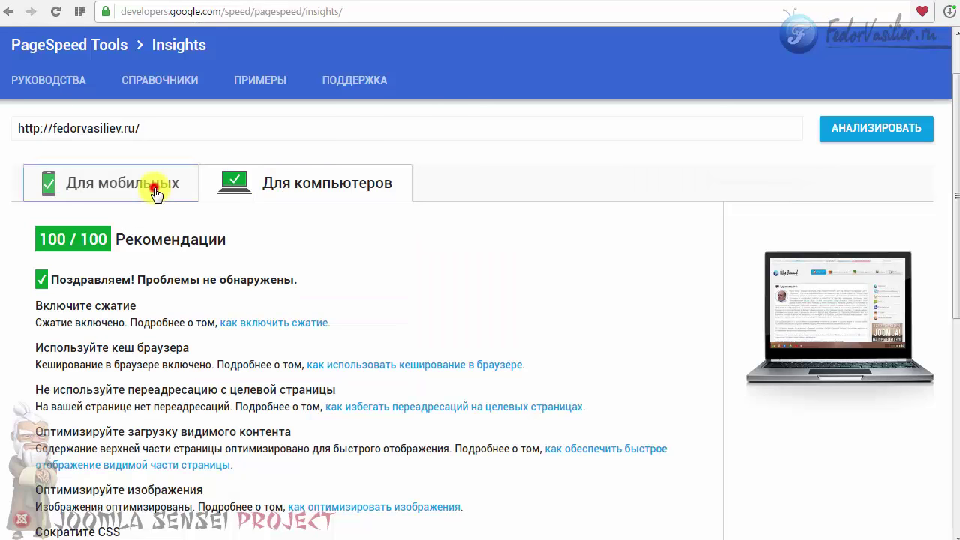
Read the details of the "Сократите время ответа сервера" recommendation in the desktop results for podpiska.fedorvasiliev.ru.
click(153, 193)
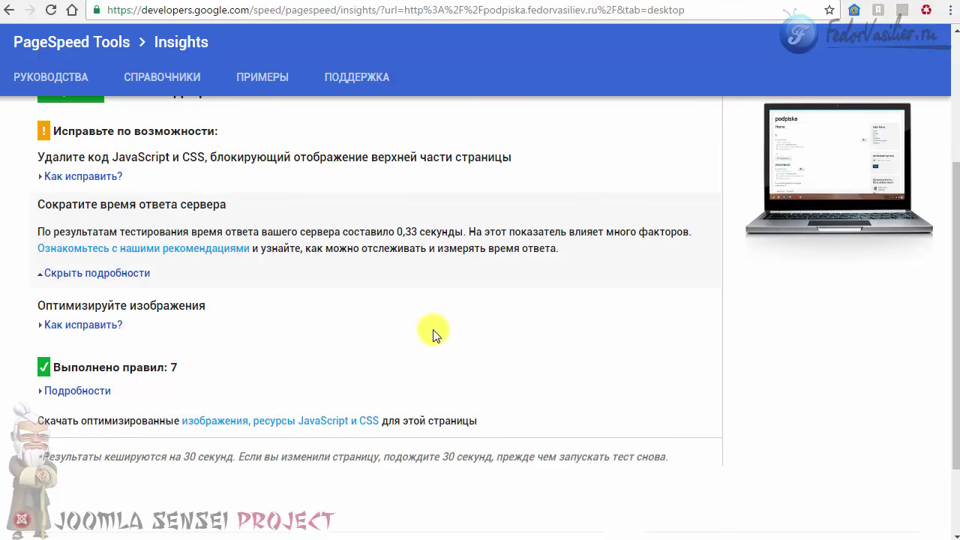
drag(37, 204, 435, 233)
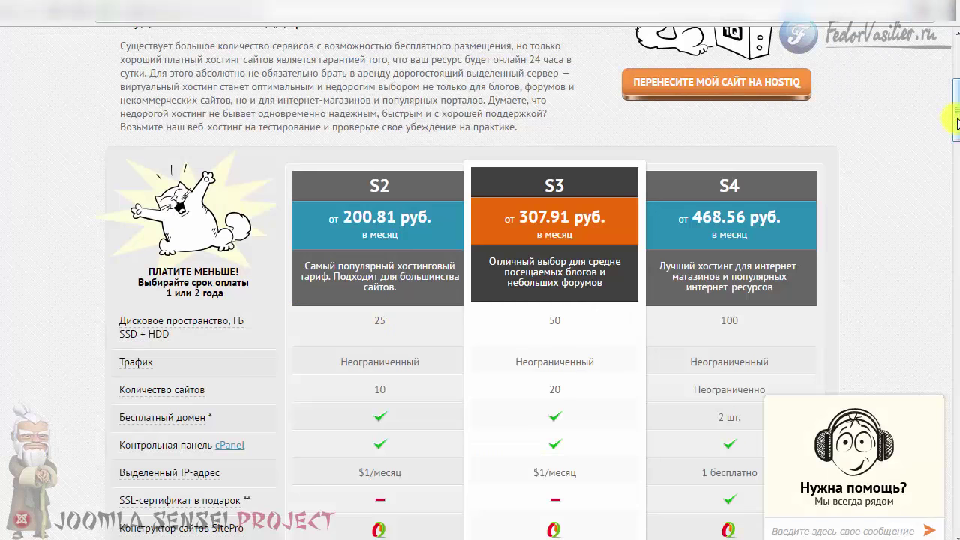
Look through the features of the S2, S3 and S4 hosting plans on the HOSTiQ page.
scroll(957, 120, down, 1)
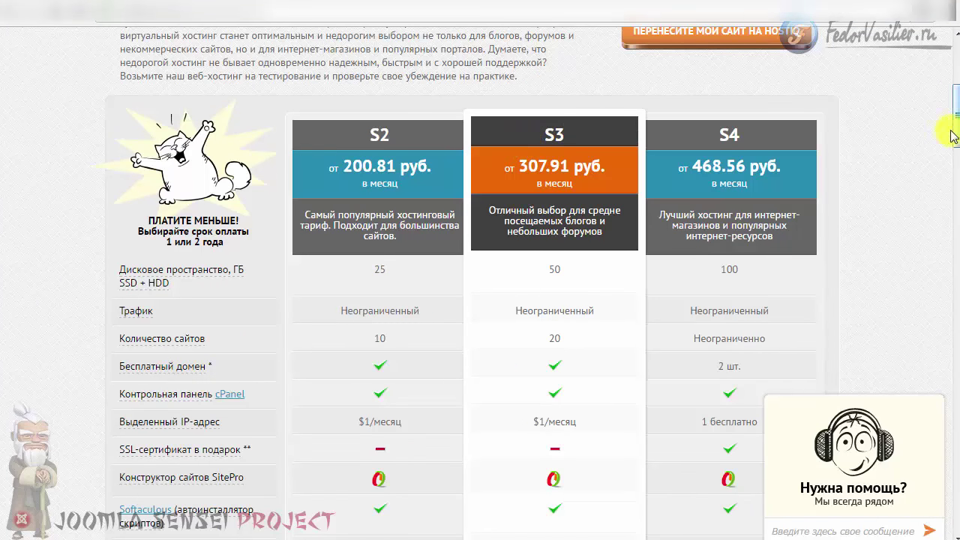
drag(957, 131, 954, 184)
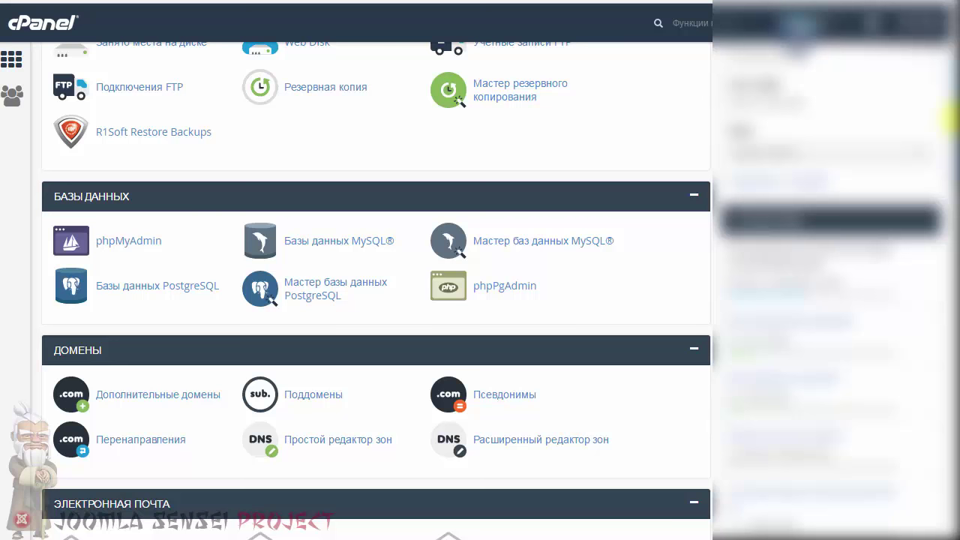
Open phpMyAdmin from the hosting account's cPanel.
click(115, 243)
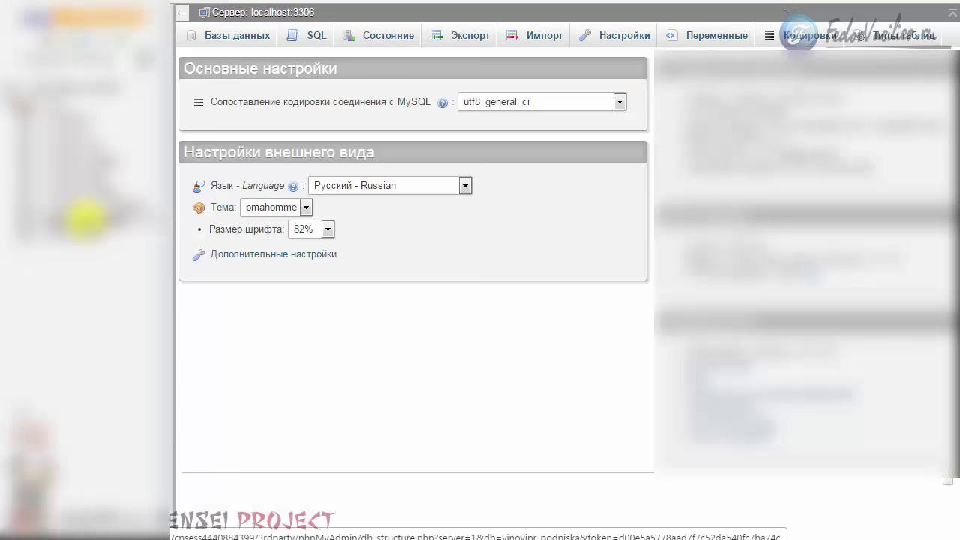